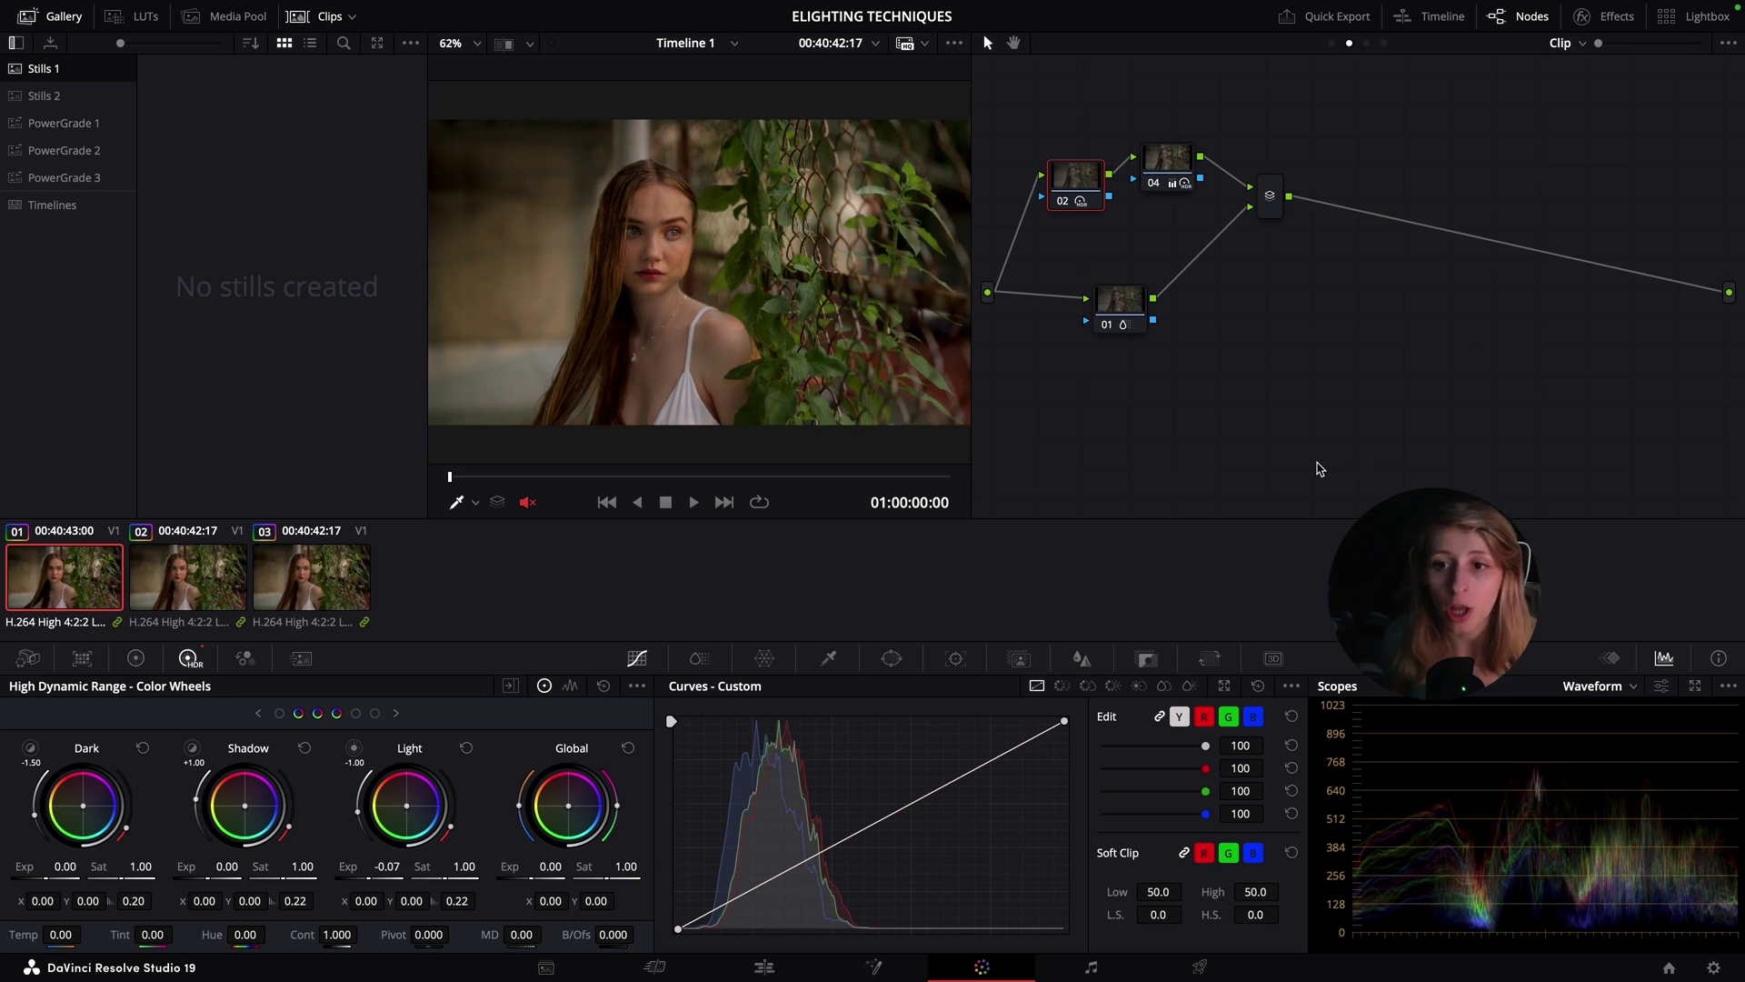
# Step: Review the project's colour management settings, close them unsaved, and show the colour space transform settings
pyautogui.click(1319, 469)
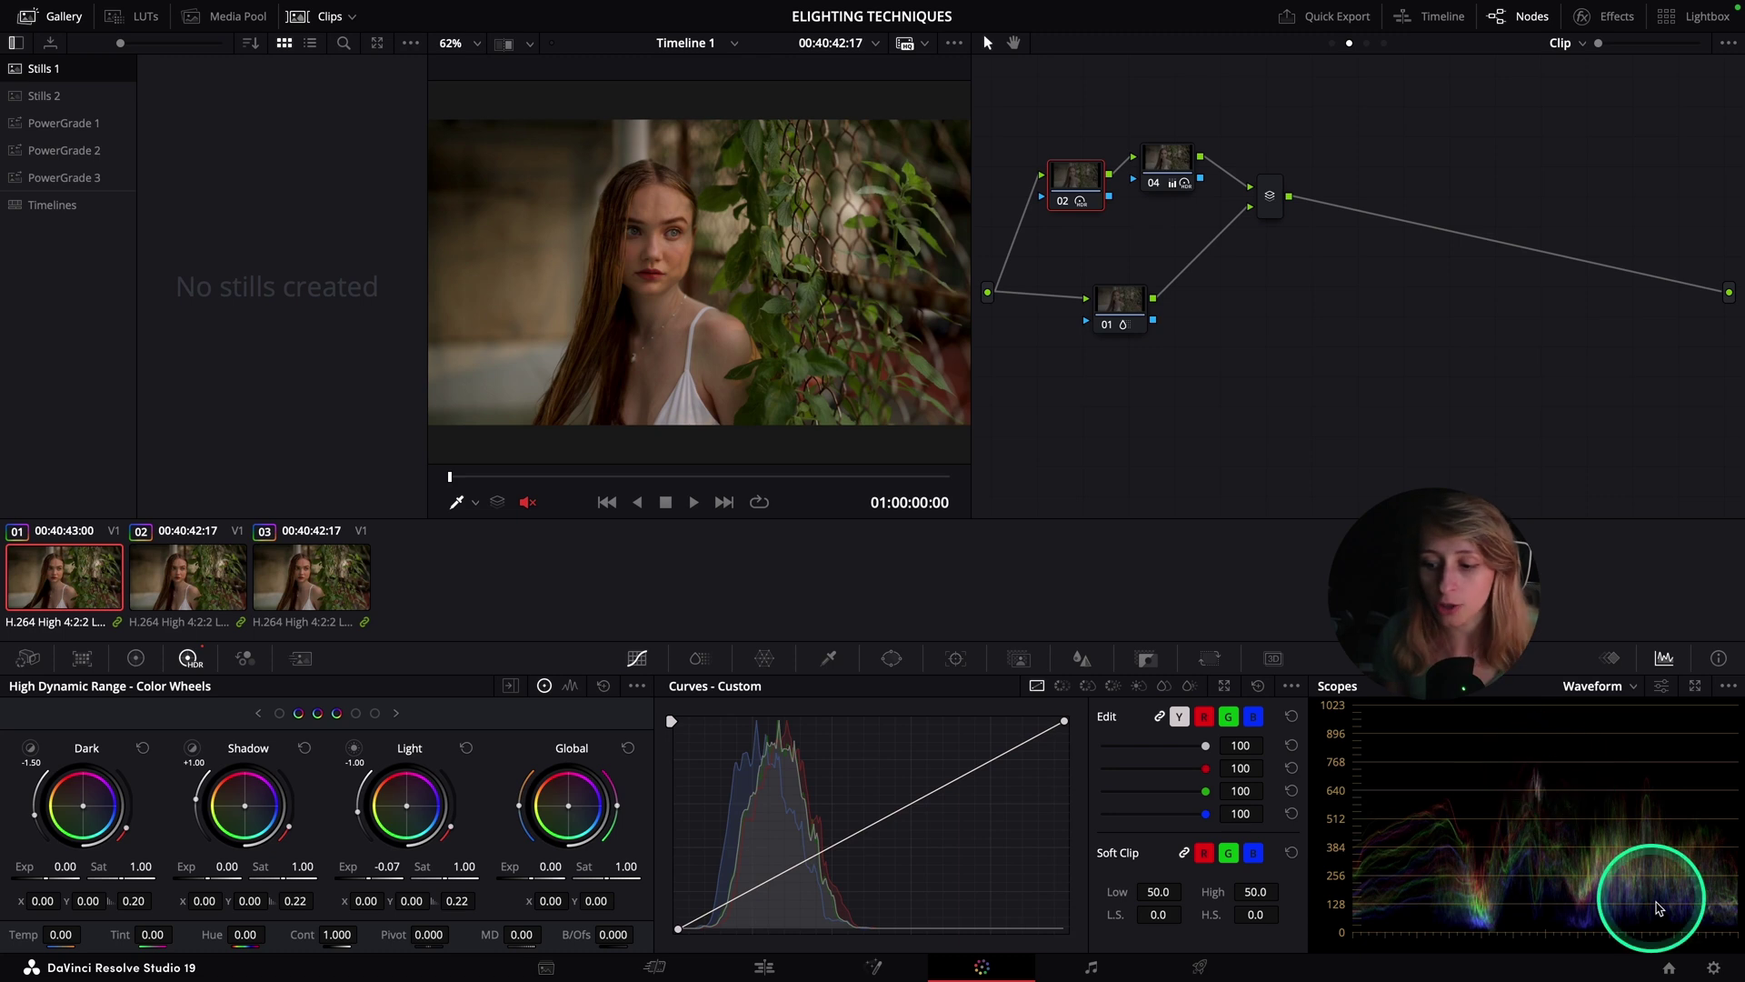
pyautogui.click(1714, 967)
pyautogui.click(509, 232)
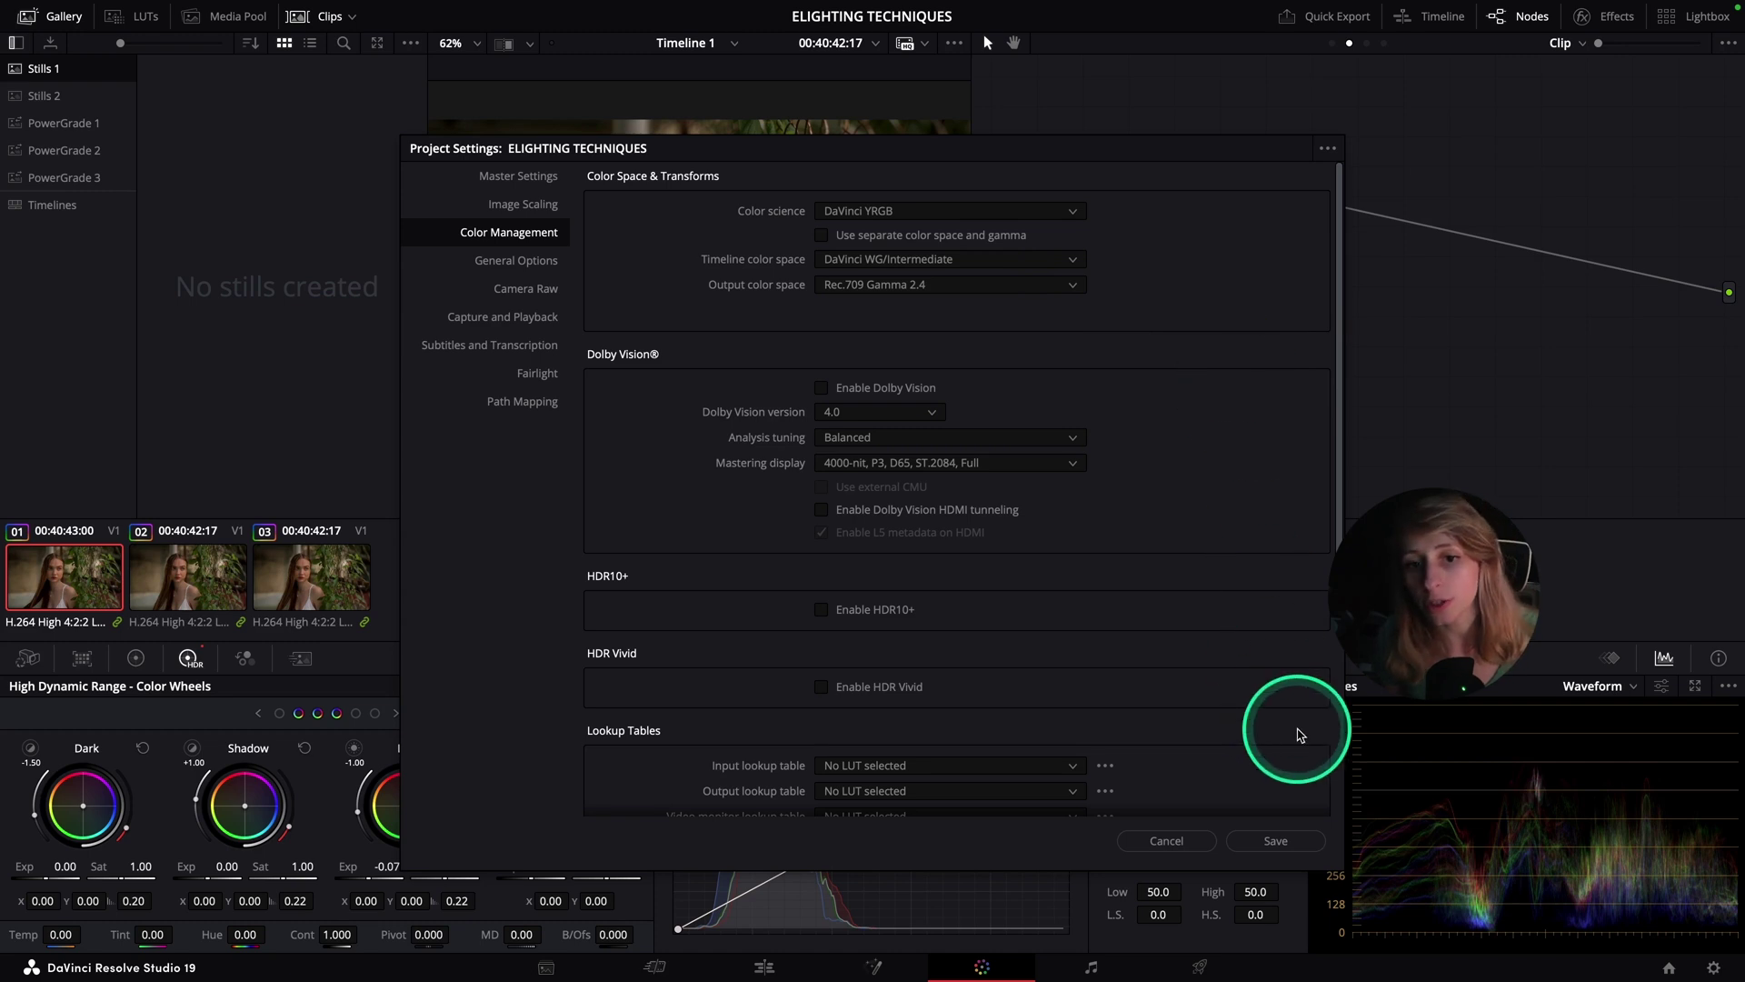
pyautogui.click(1200, 838)
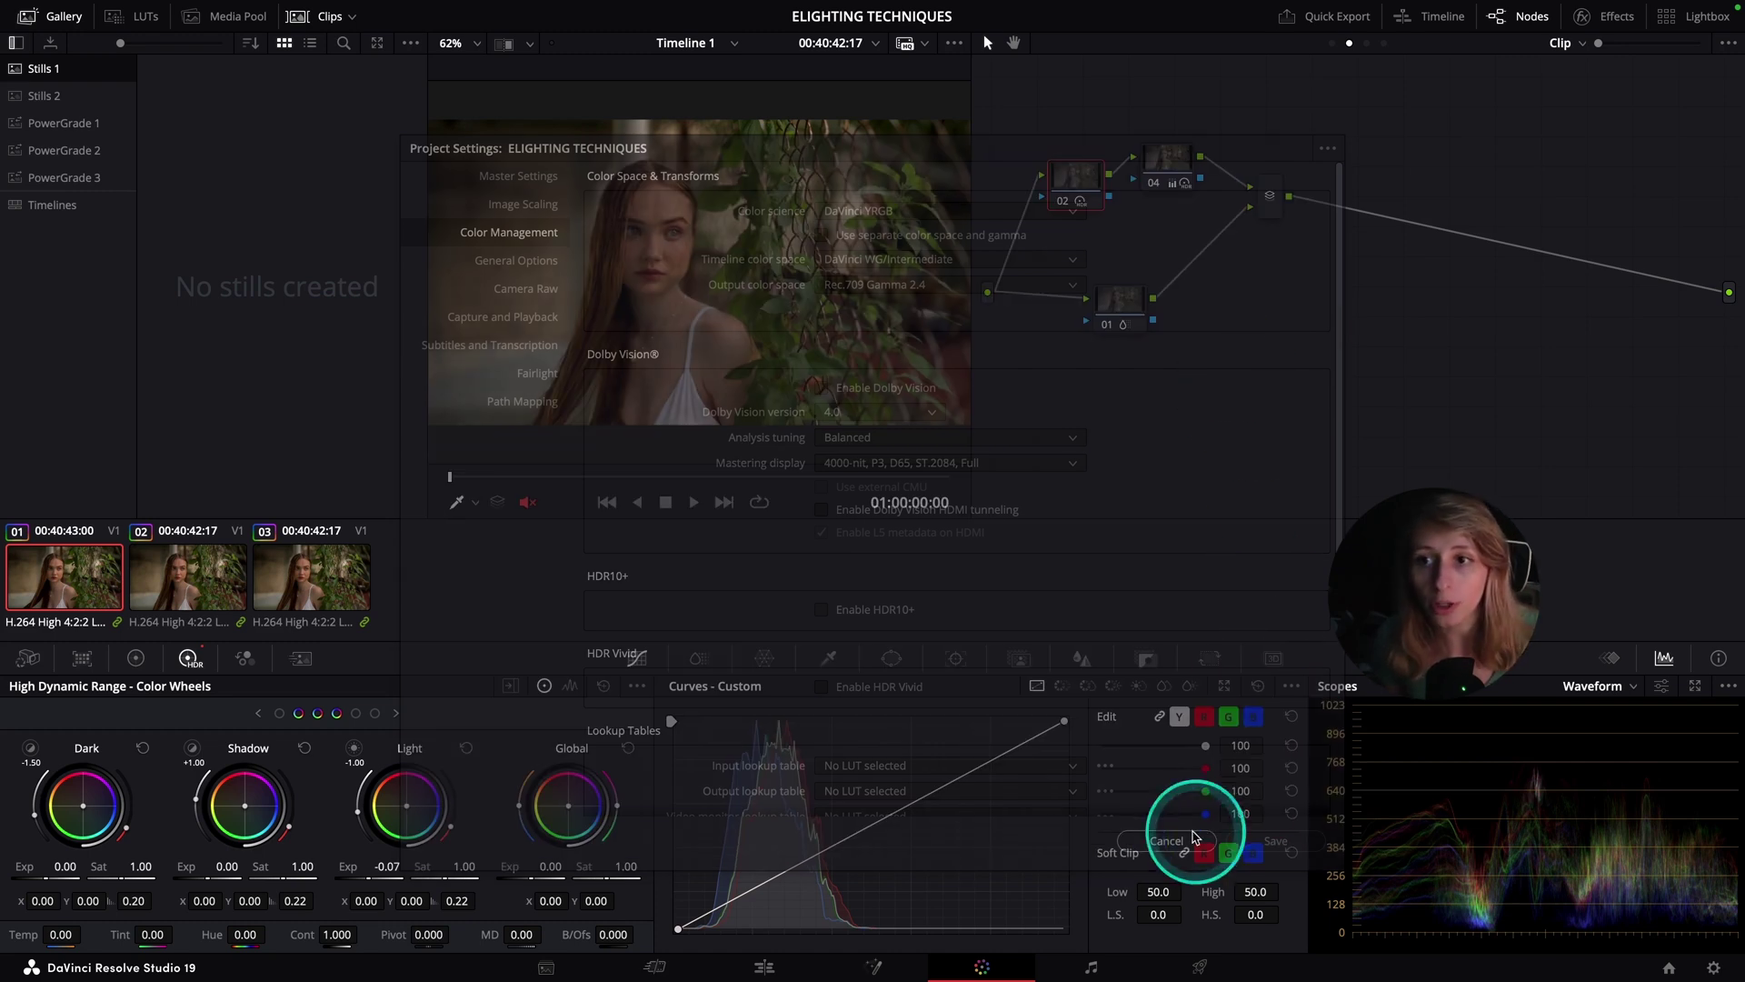
pyautogui.click(1614, 17)
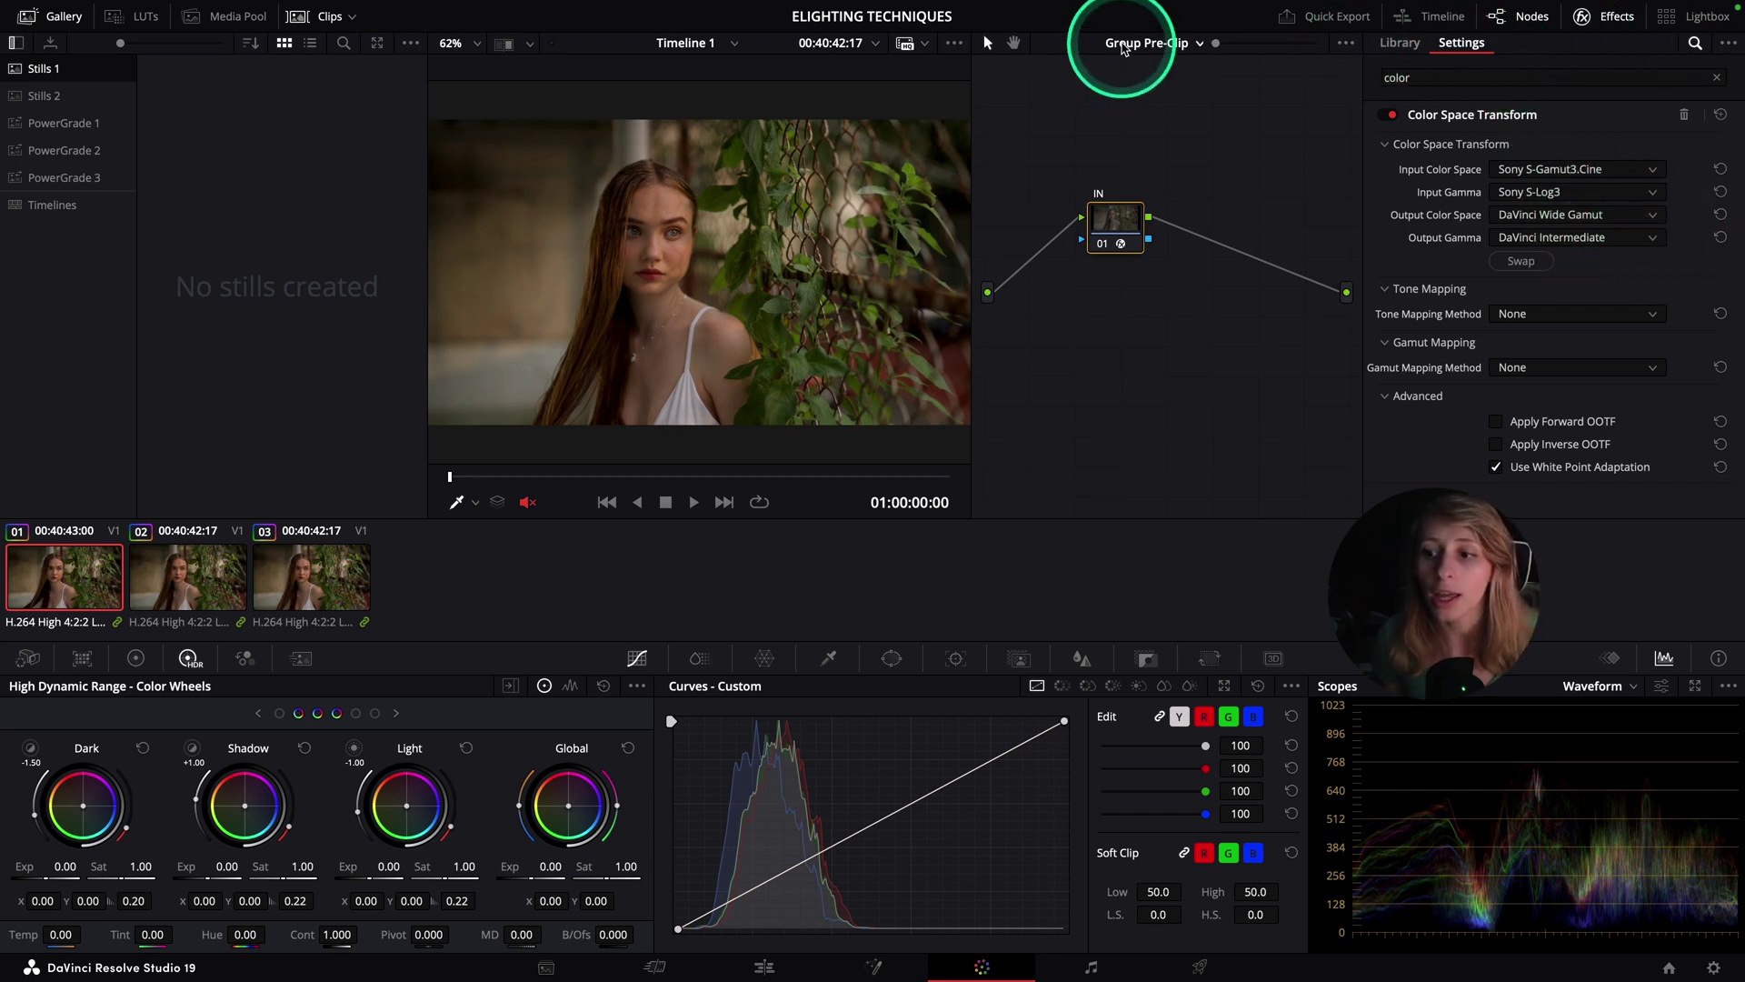
# Step: Inspect the Group Post-Clip node graph, return to the clip's own graph, and close the effects panel
pyautogui.click(1147, 42)
pyautogui.click(1143, 106)
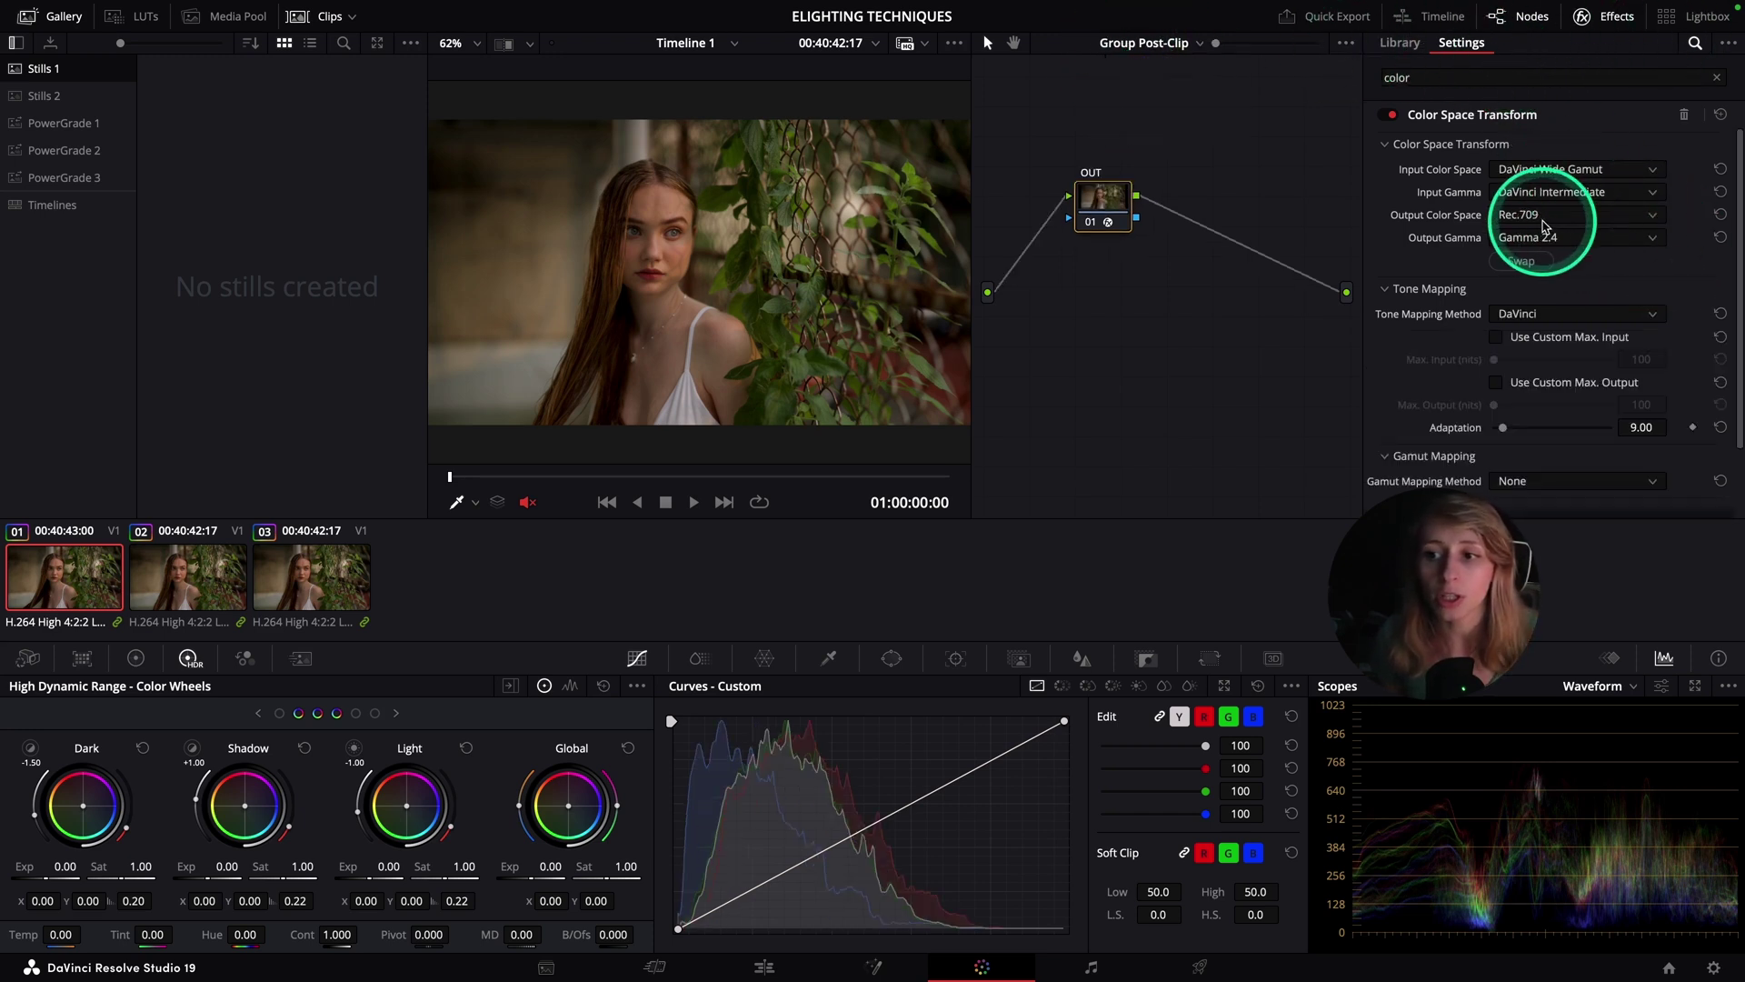
pyautogui.click(1121, 48)
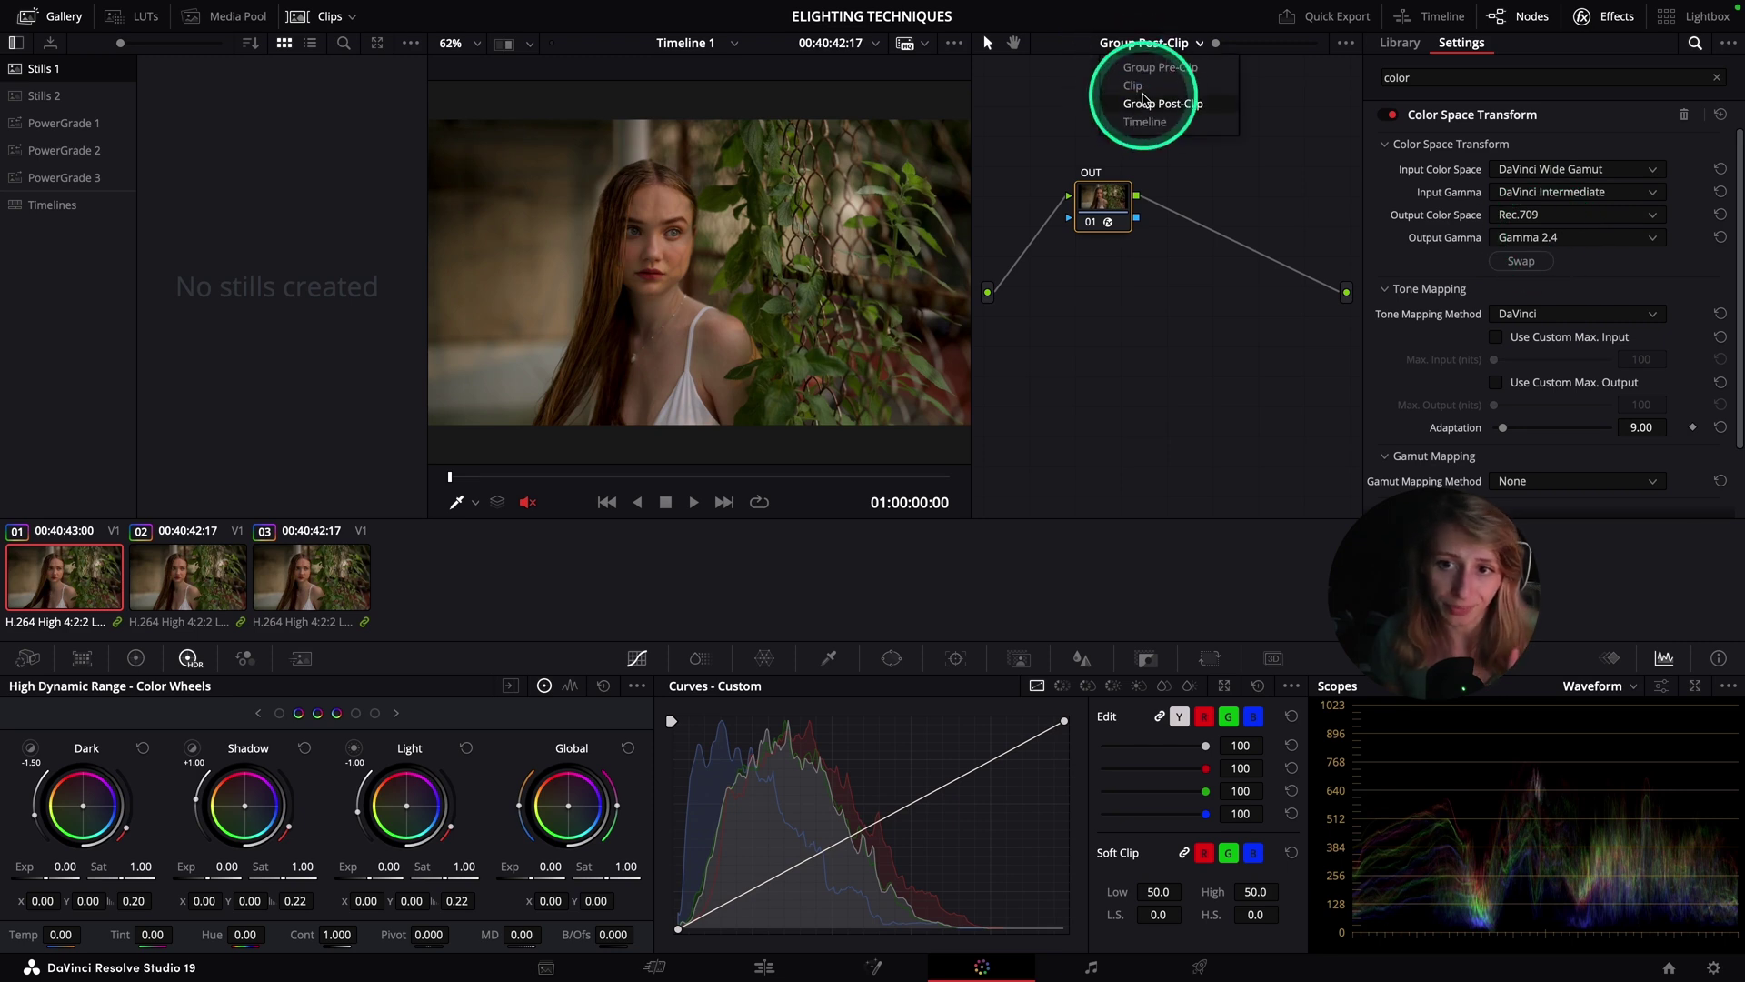
pyautogui.click(1154, 85)
pyautogui.click(1604, 16)
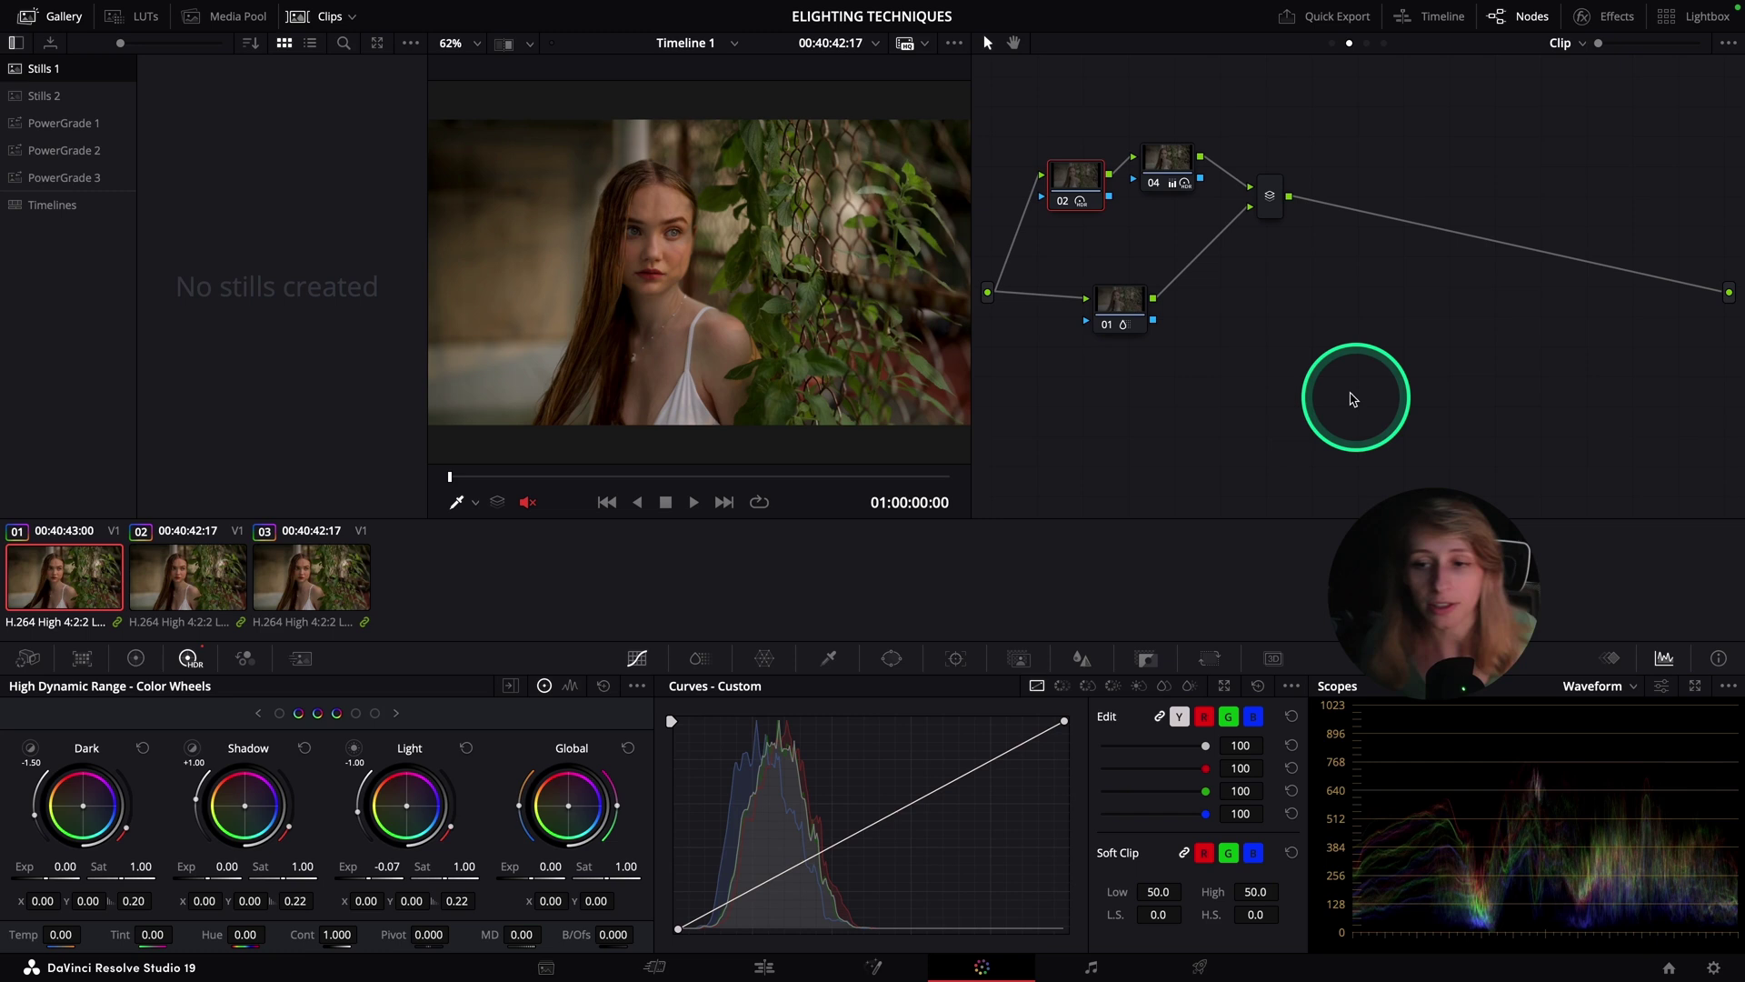
# Step: With the layer mixer selected, save the project and add serial node 05 after it as VIGN
pyautogui.click(1269, 195)
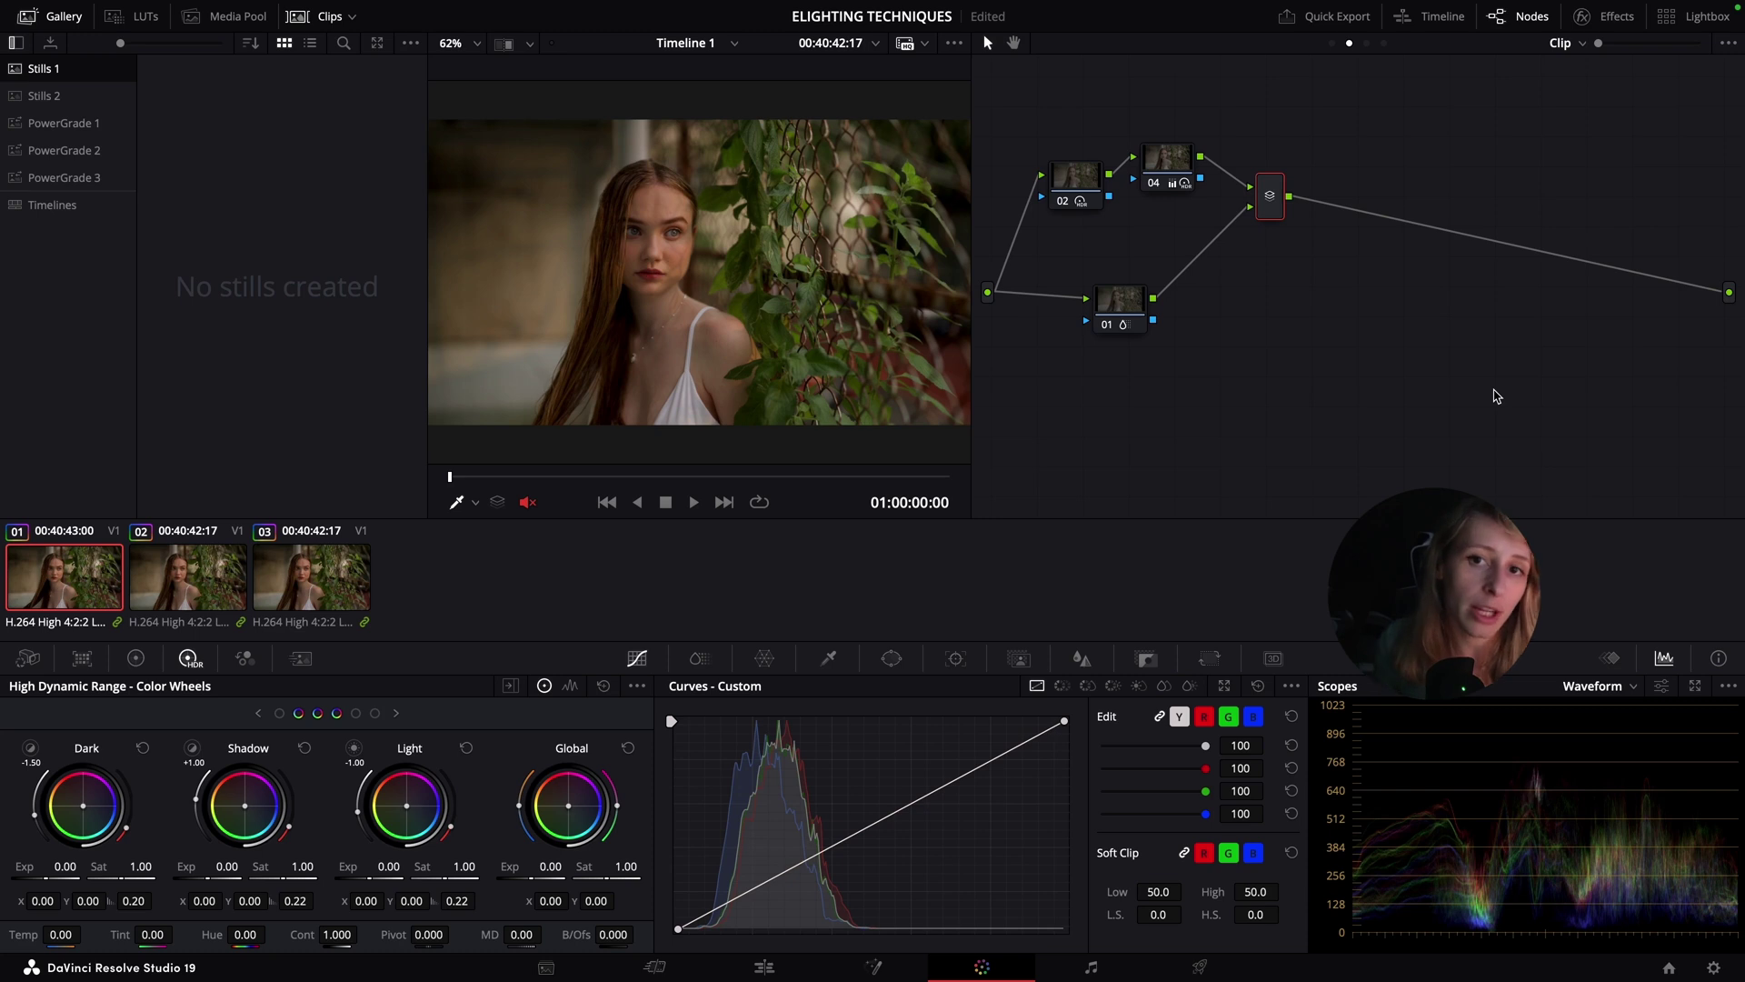
pyautogui.click(1494, 391)
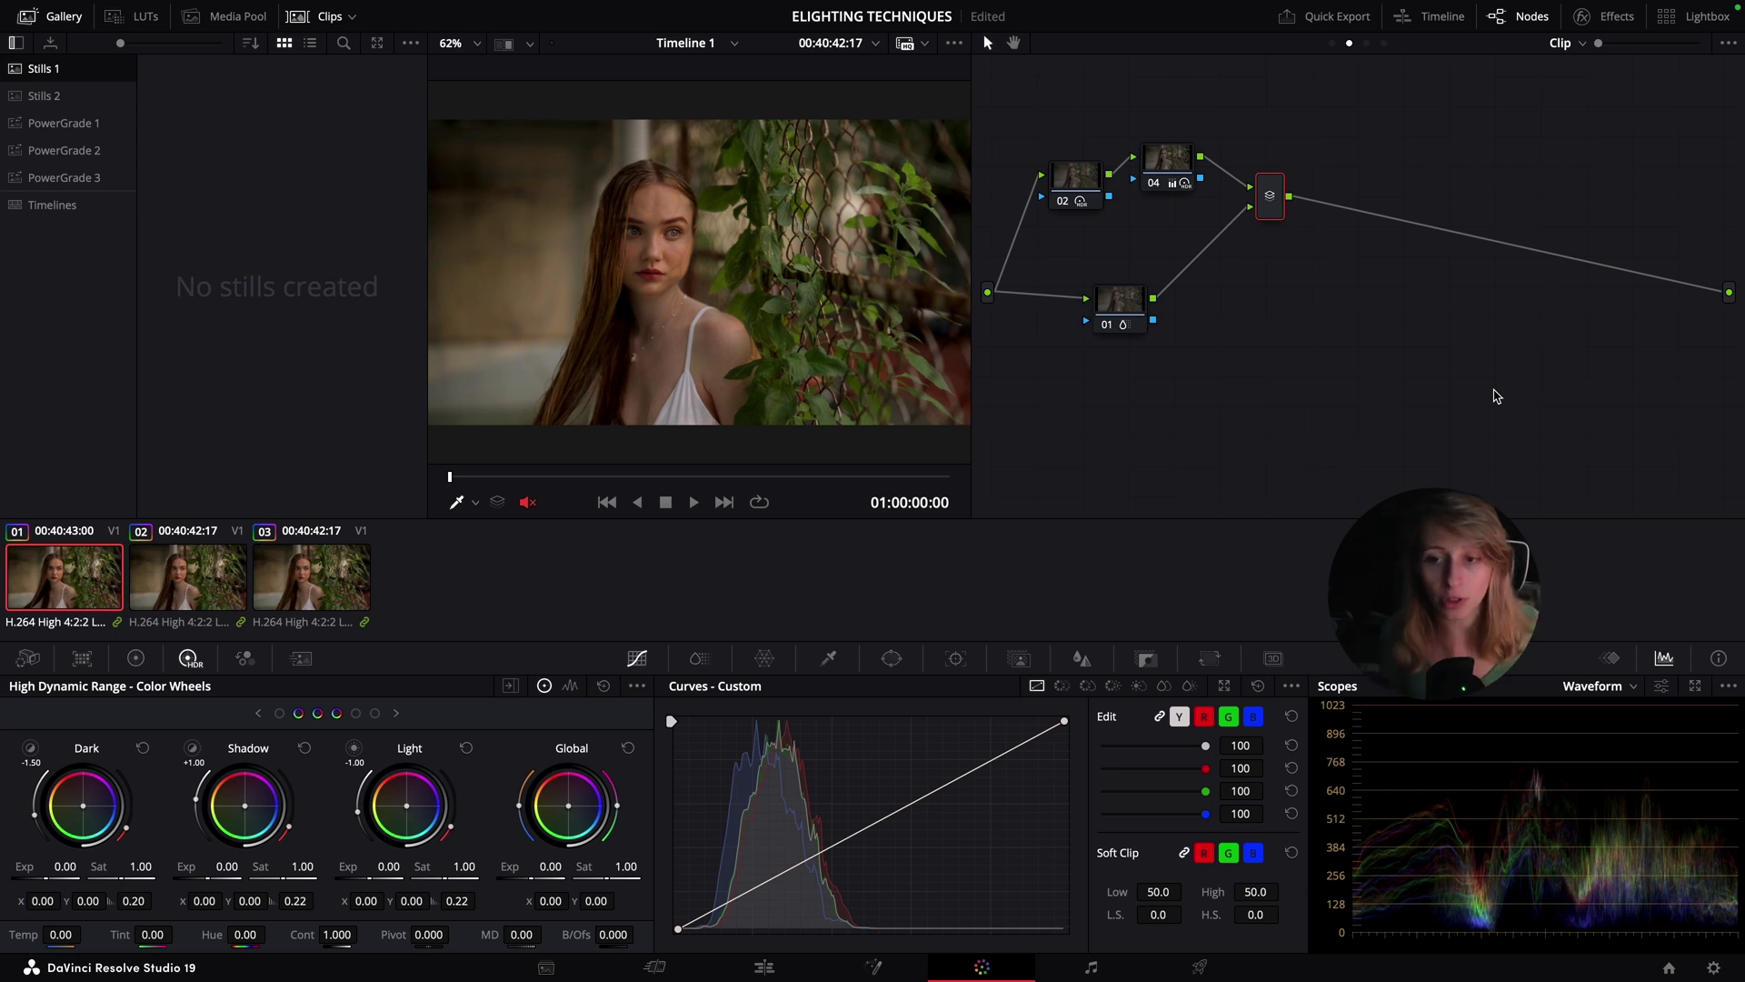
pyautogui.hotkey('ctrl', 's')
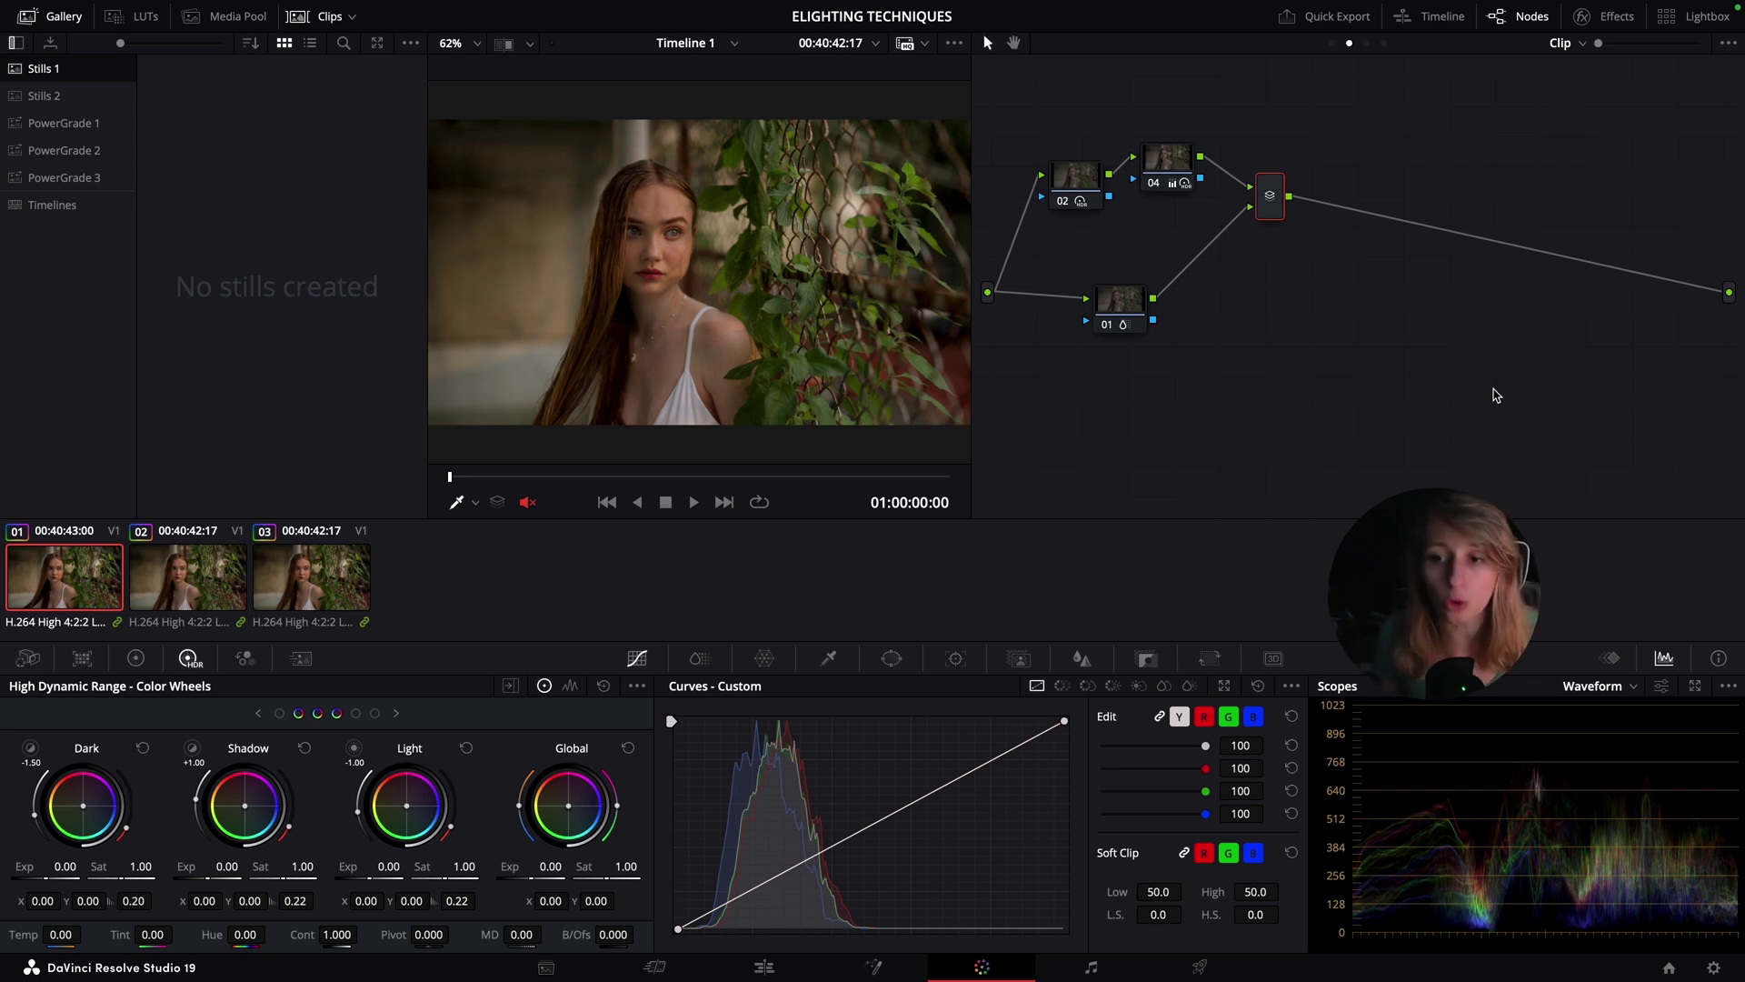
pyautogui.hotkey('alt', 's')
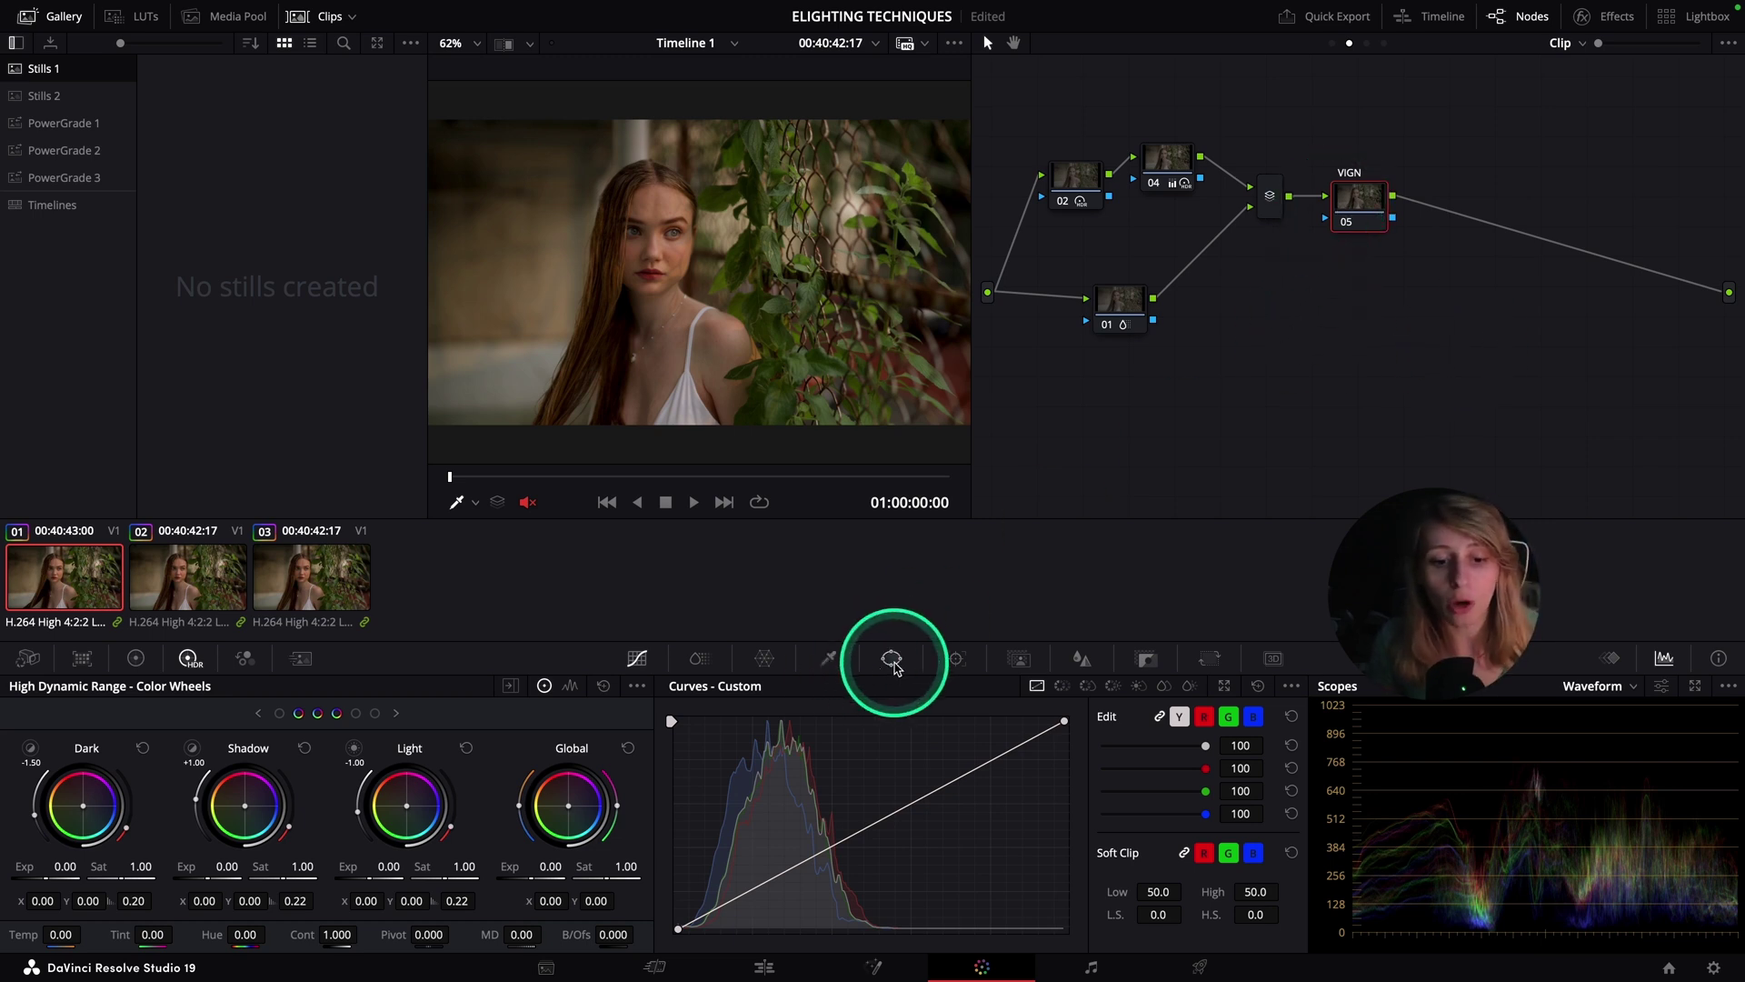
# Step: Shape a circle window on VIGN into a tilted ellipse around the woman: aspect 21.76, rotation 22.52, softness 18
pyautogui.click(896, 664)
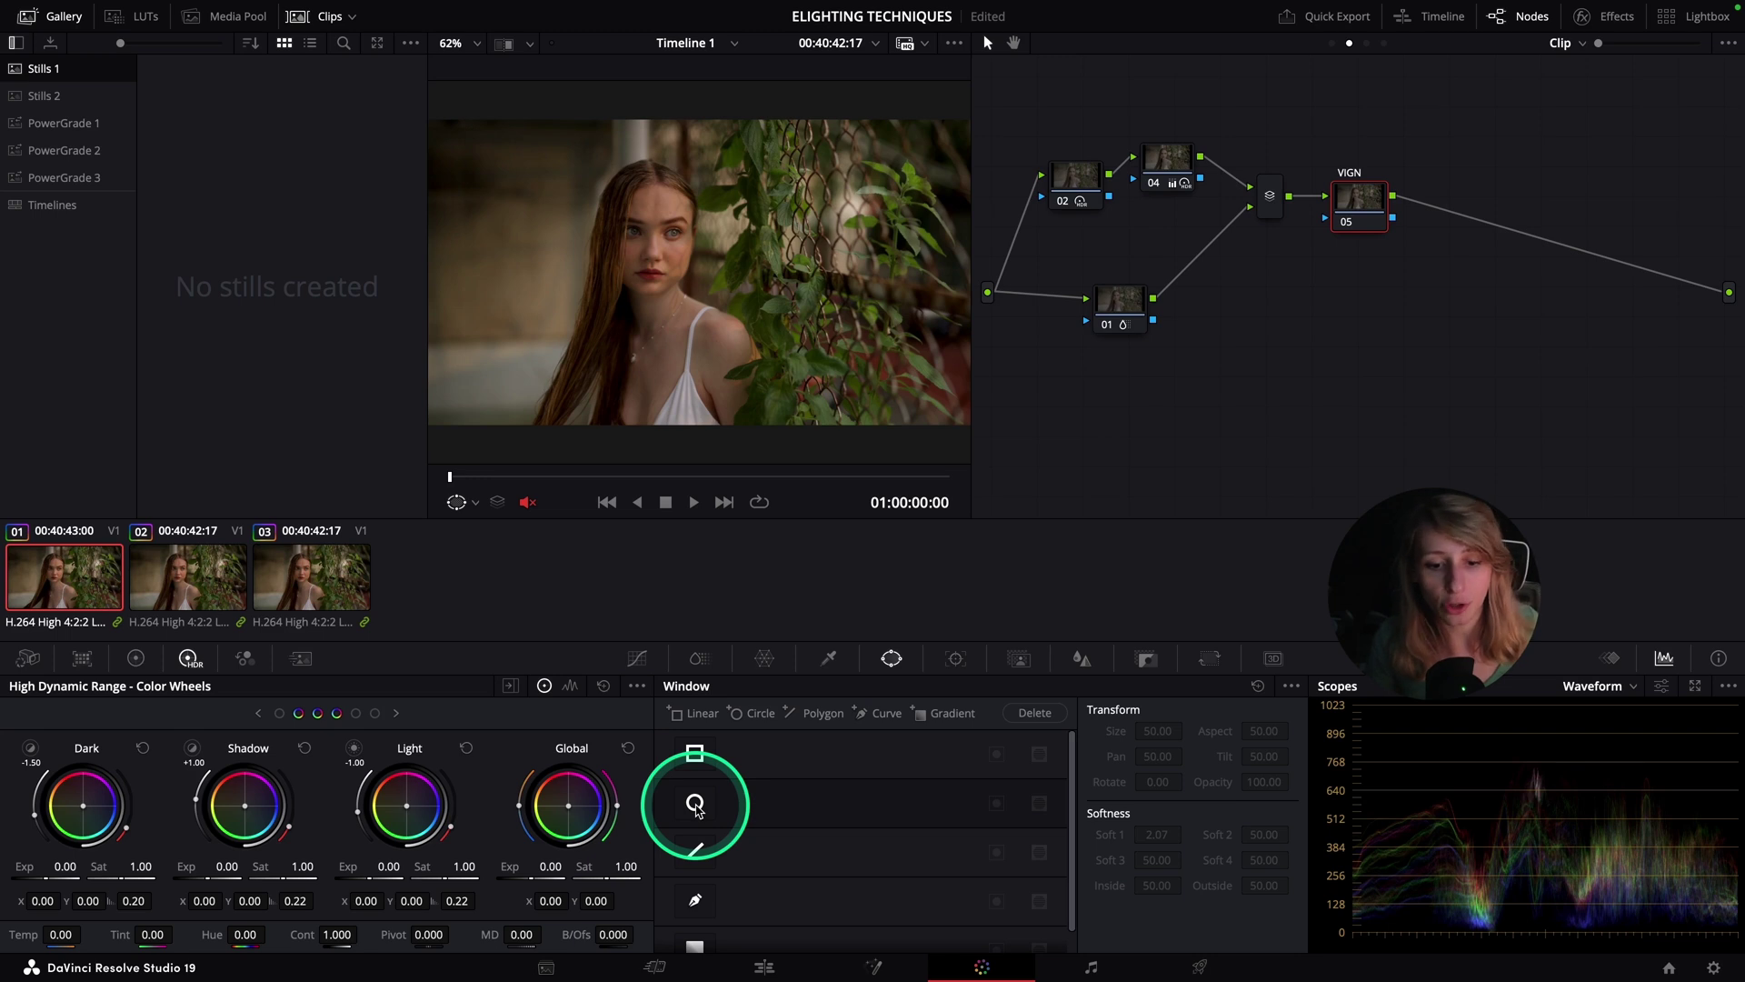
pyautogui.click(695, 804)
pyautogui.moveTo(700, 354); pyautogui.dragTo(707, 418)
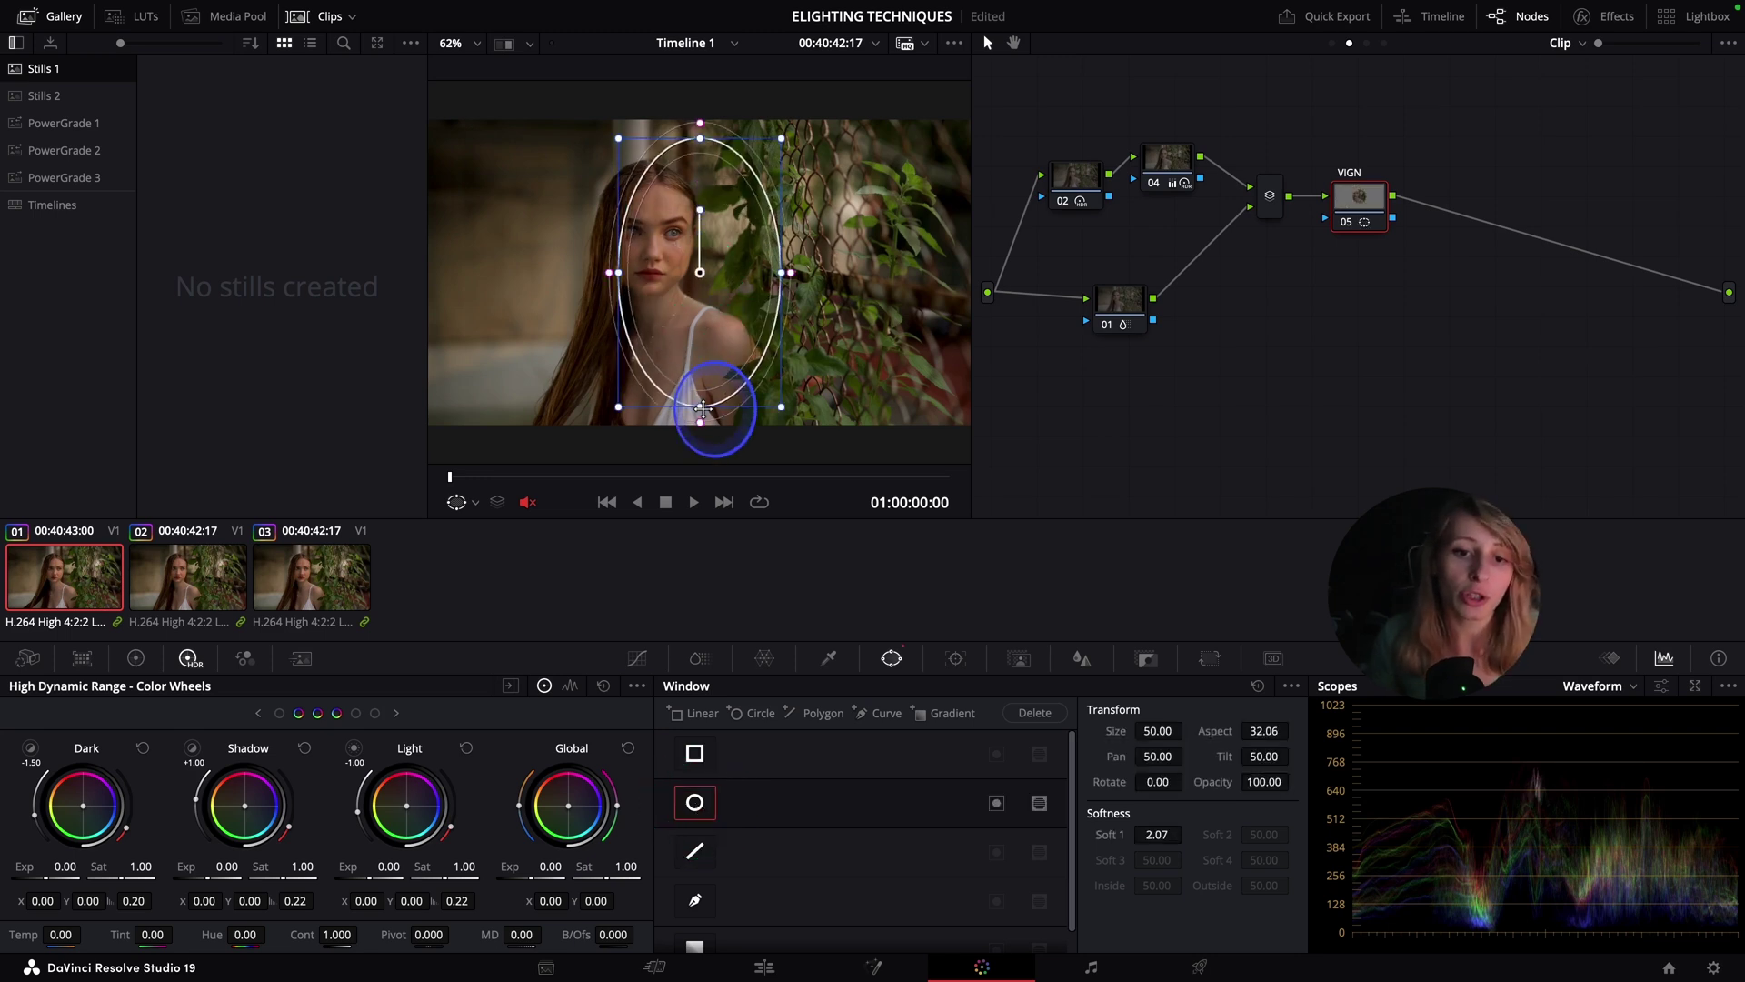
pyautogui.moveTo(694, 358); pyautogui.dragTo(670, 284)
pyautogui.moveTo(654, 215); pyautogui.dragTo(672, 230)
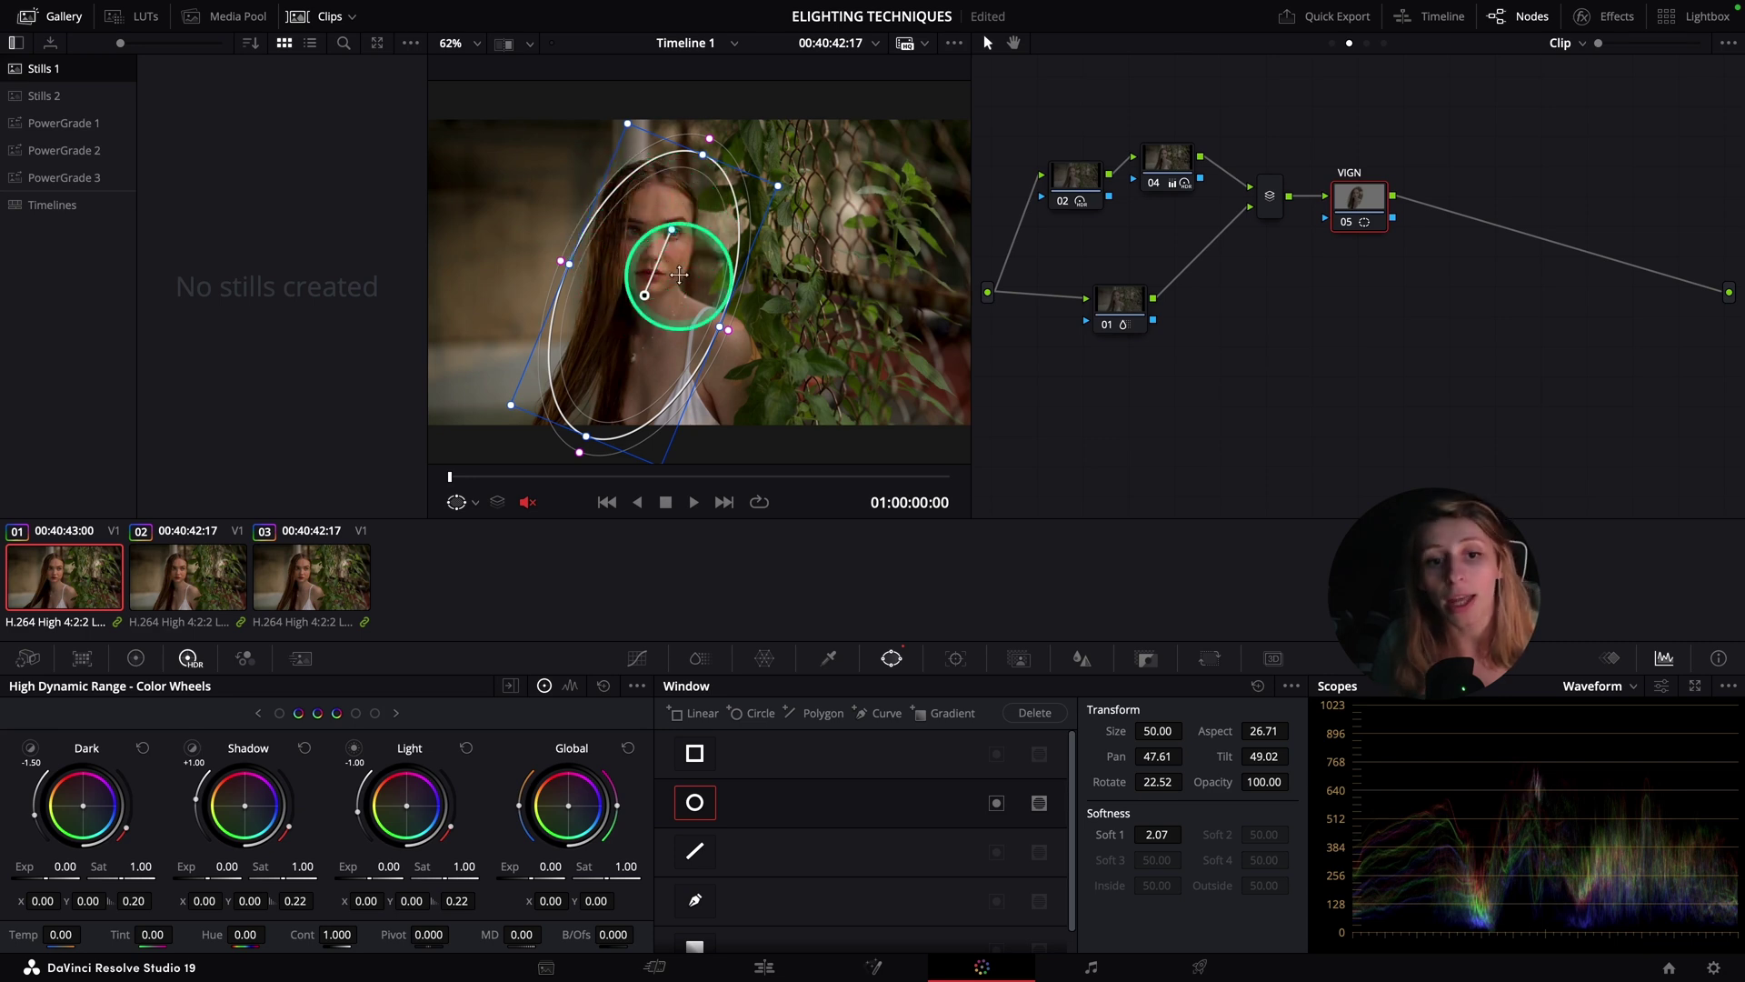
pyautogui.moveTo(679, 274)
pyautogui.mouseDown()
pyautogui.moveTo(662, 245)
pyautogui.moveTo(690, 281)
pyautogui.moveTo(680, 270)
pyautogui.mouseUp()
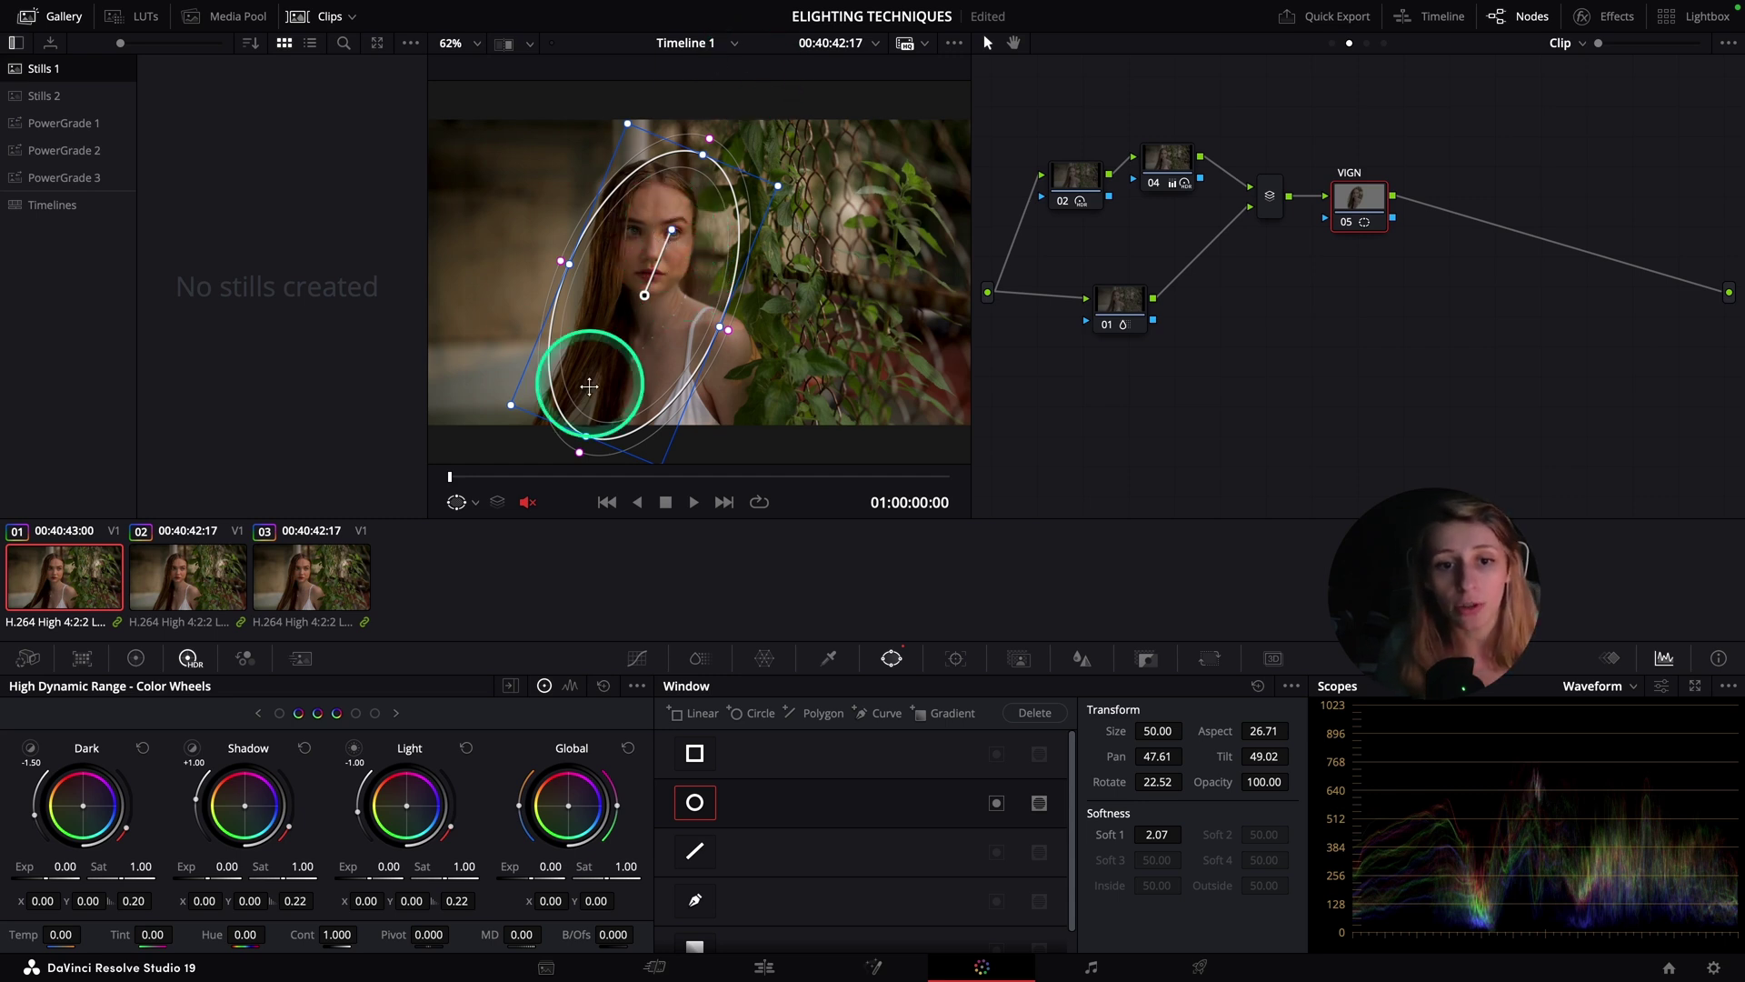
pyautogui.moveTo(702, 154); pyautogui.dragTo(733, 106)
pyautogui.moveTo(655, 263); pyautogui.dragTo(662, 245)
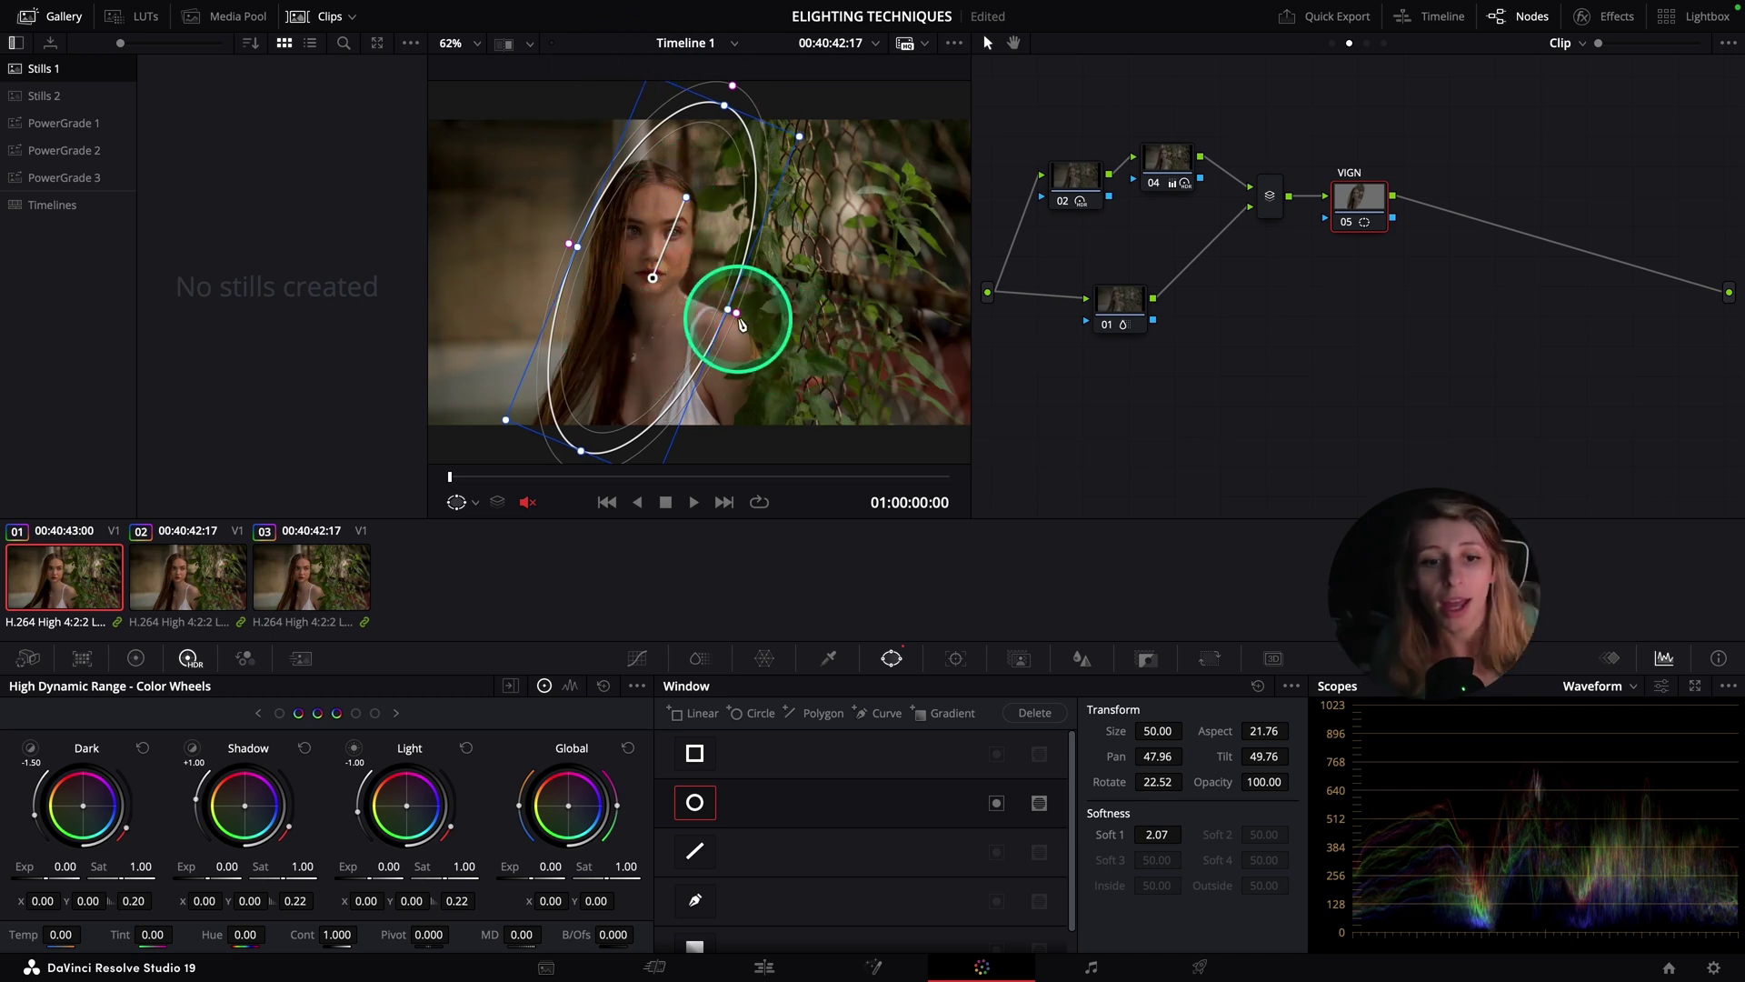
pyautogui.moveTo(739, 311); pyautogui.dragTo(880, 348)
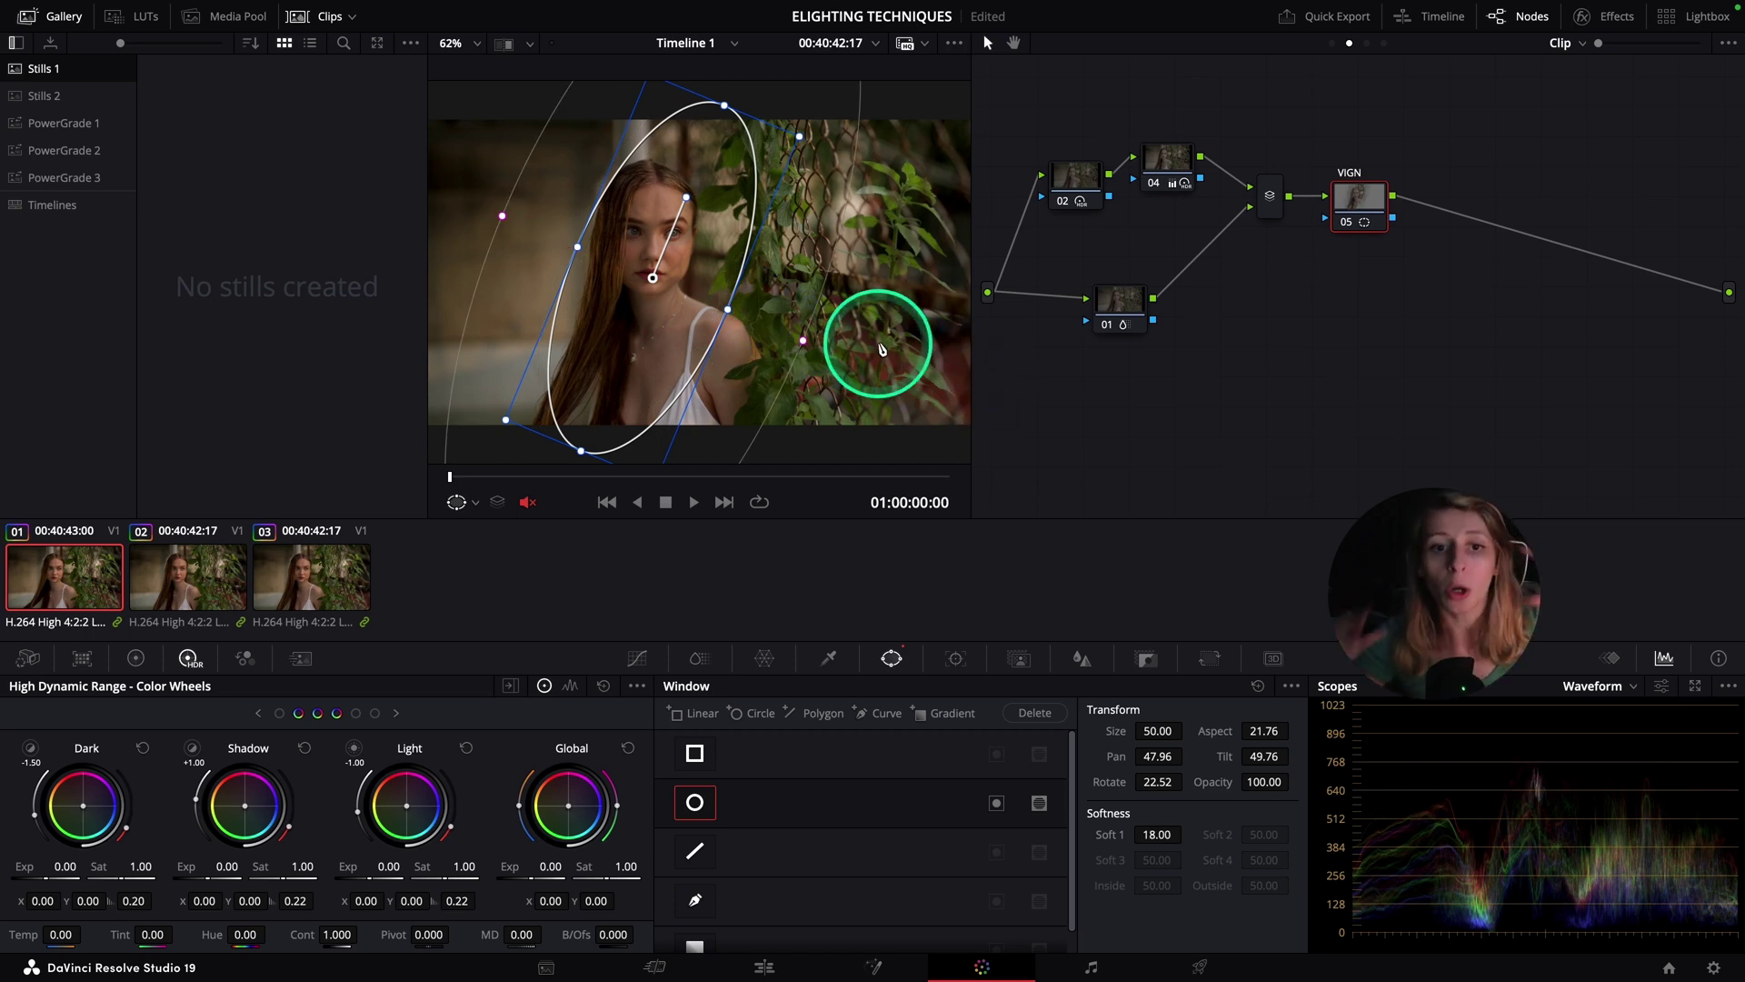
# Step: Try a control point on VIGN's custom curve, then reset the curve to straight
pyautogui.click(637, 657)
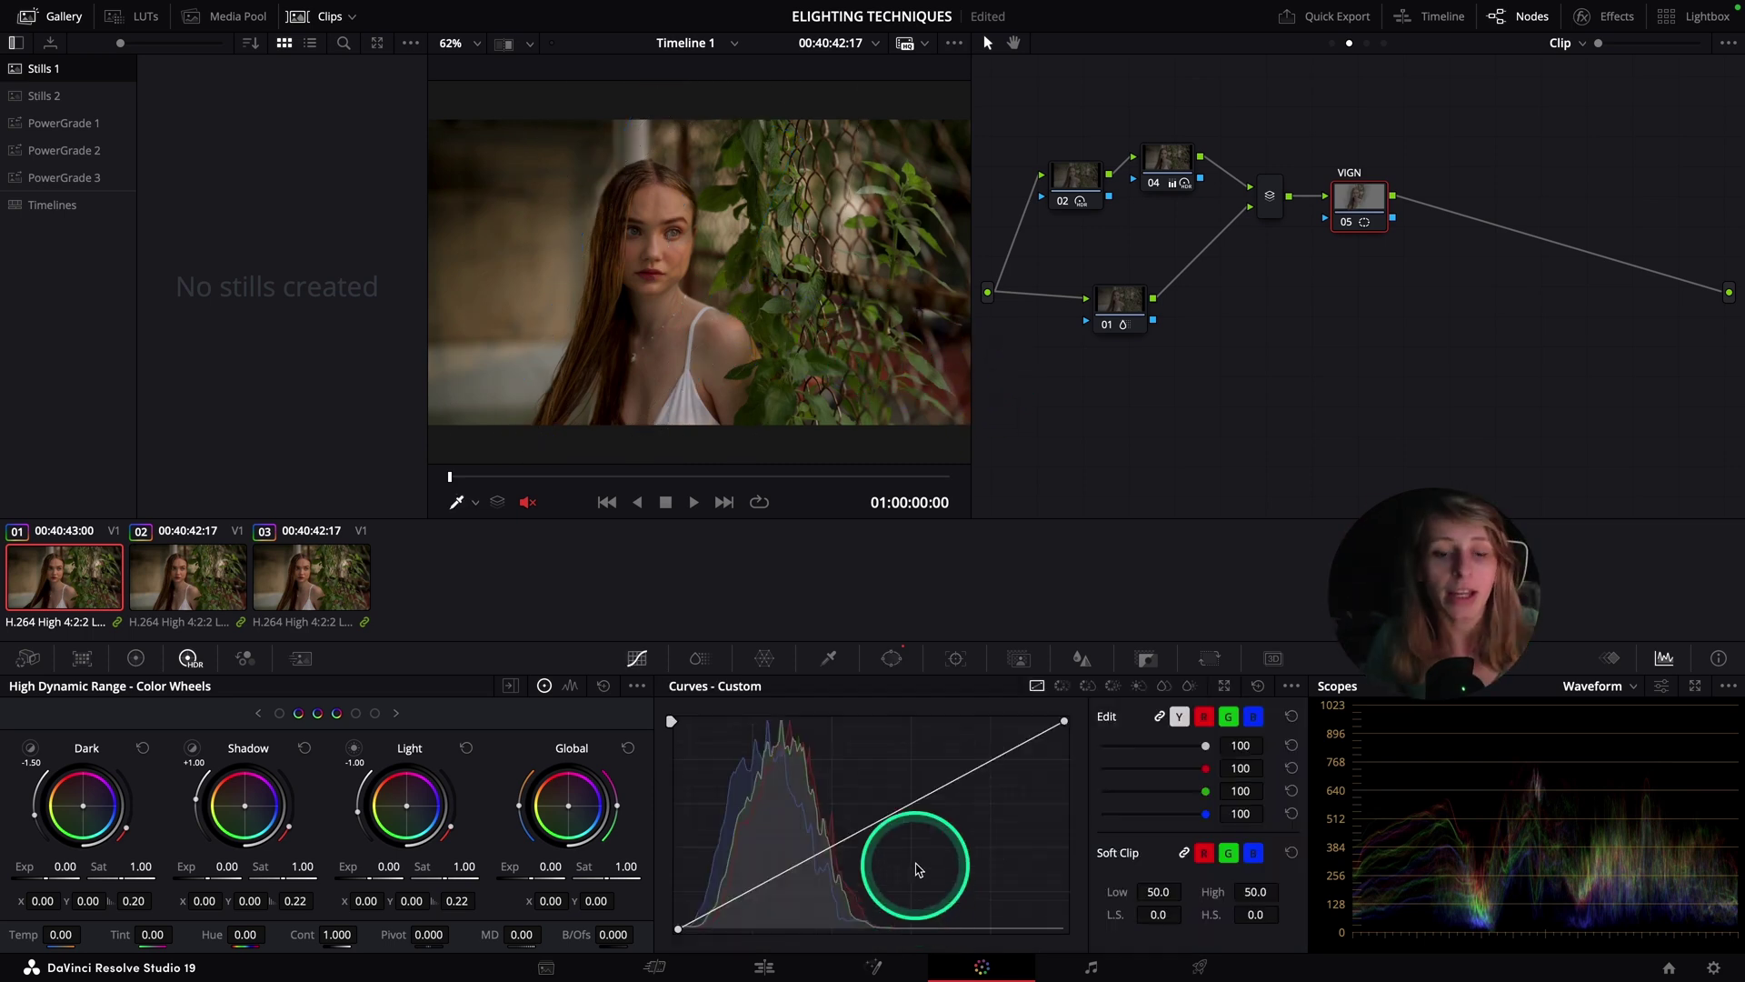
pyautogui.click(959, 780)
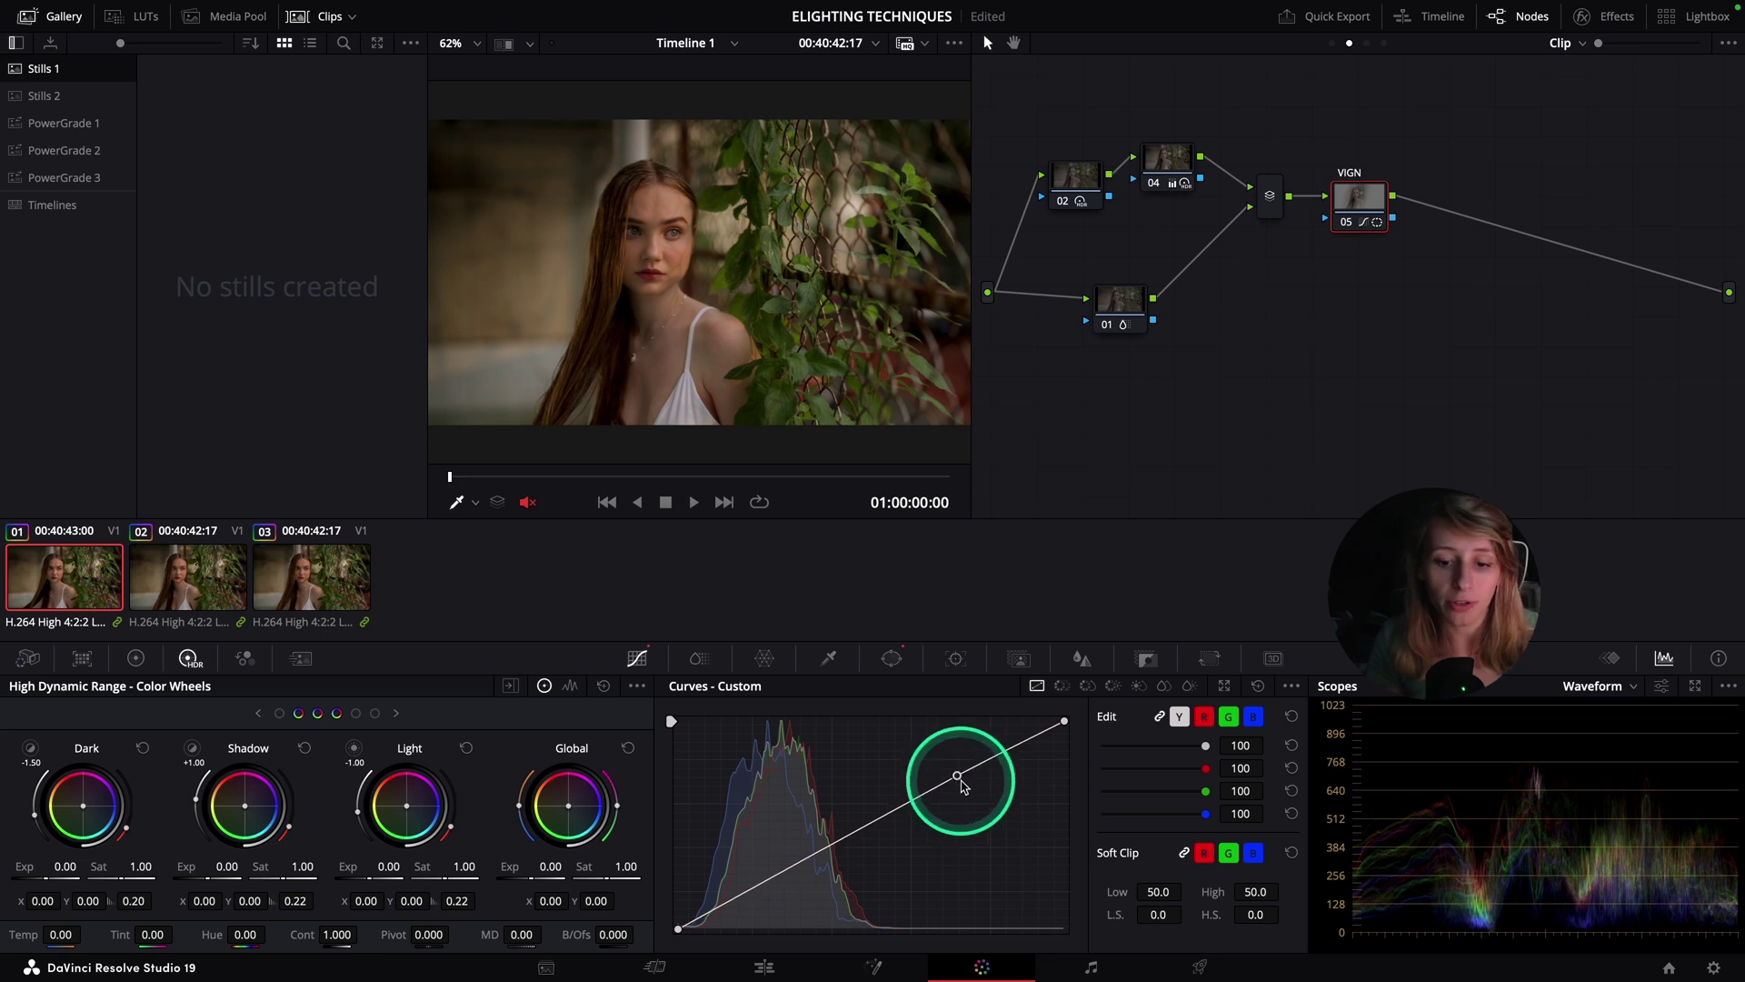
pyautogui.moveTo(957, 775); pyautogui.dragTo(948, 774)
pyautogui.click(1229, 854)
pyautogui.click(1291, 716)
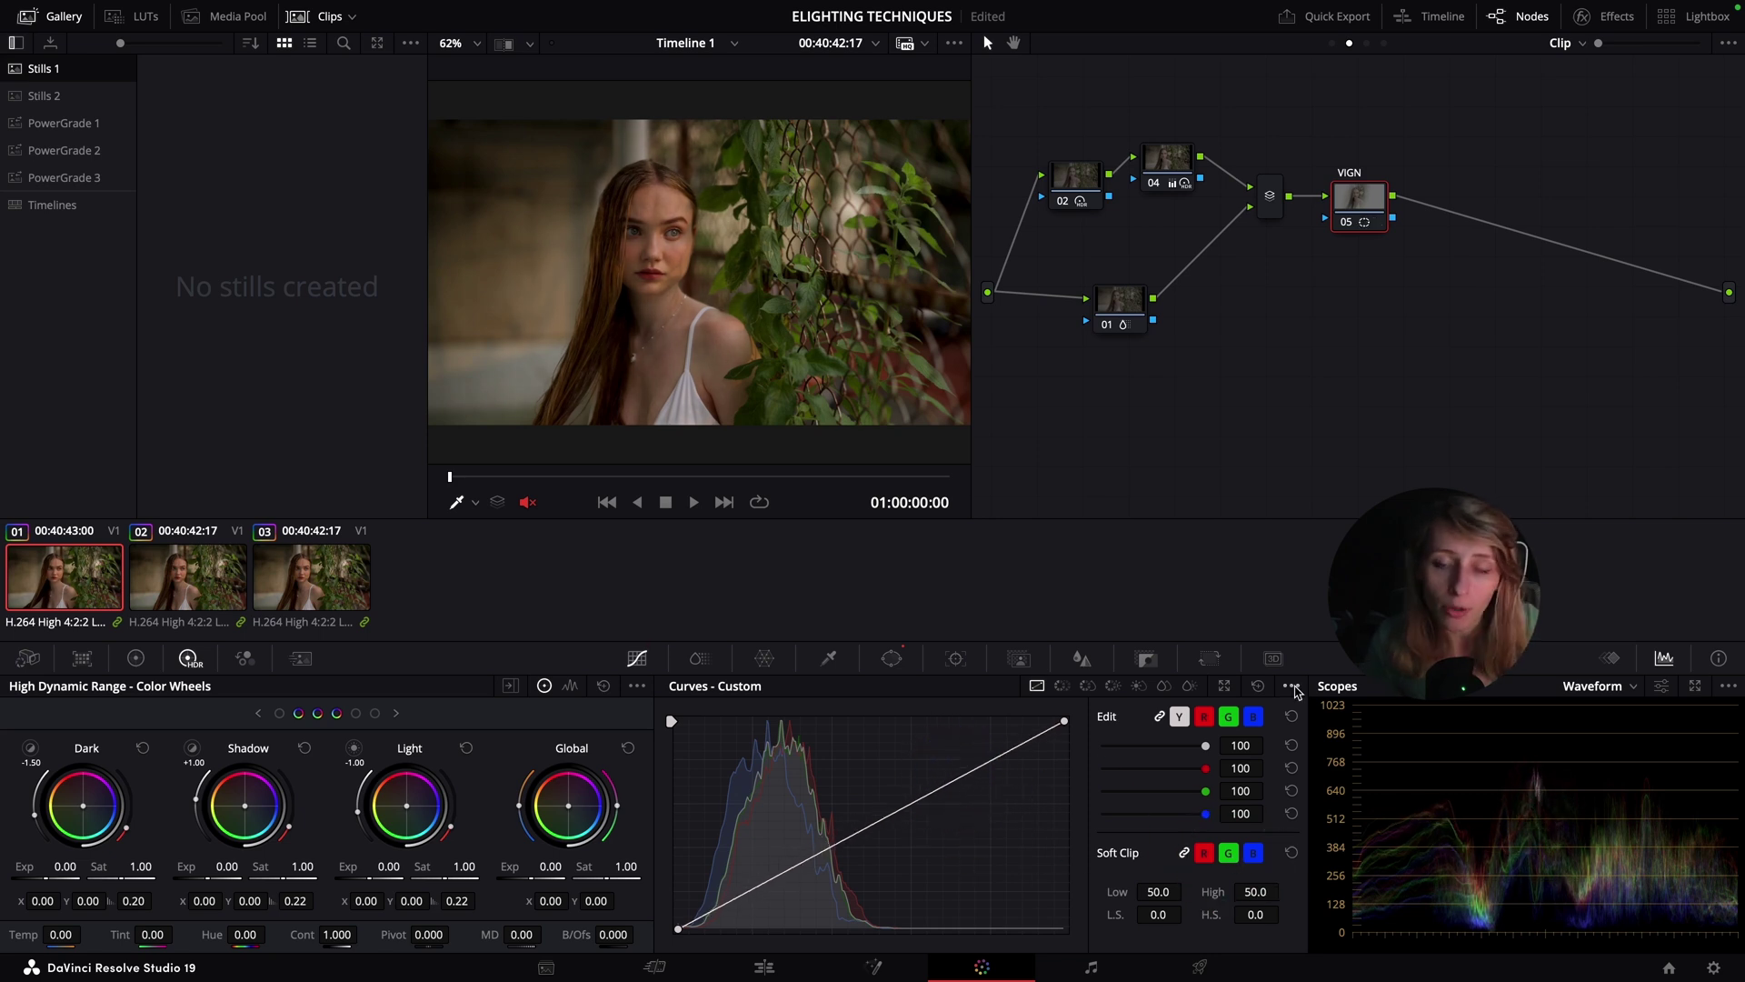
# Step: Enable editable splines and bend the curve upward in the upper midtones to brighten inside the window
pyautogui.click(1292, 687)
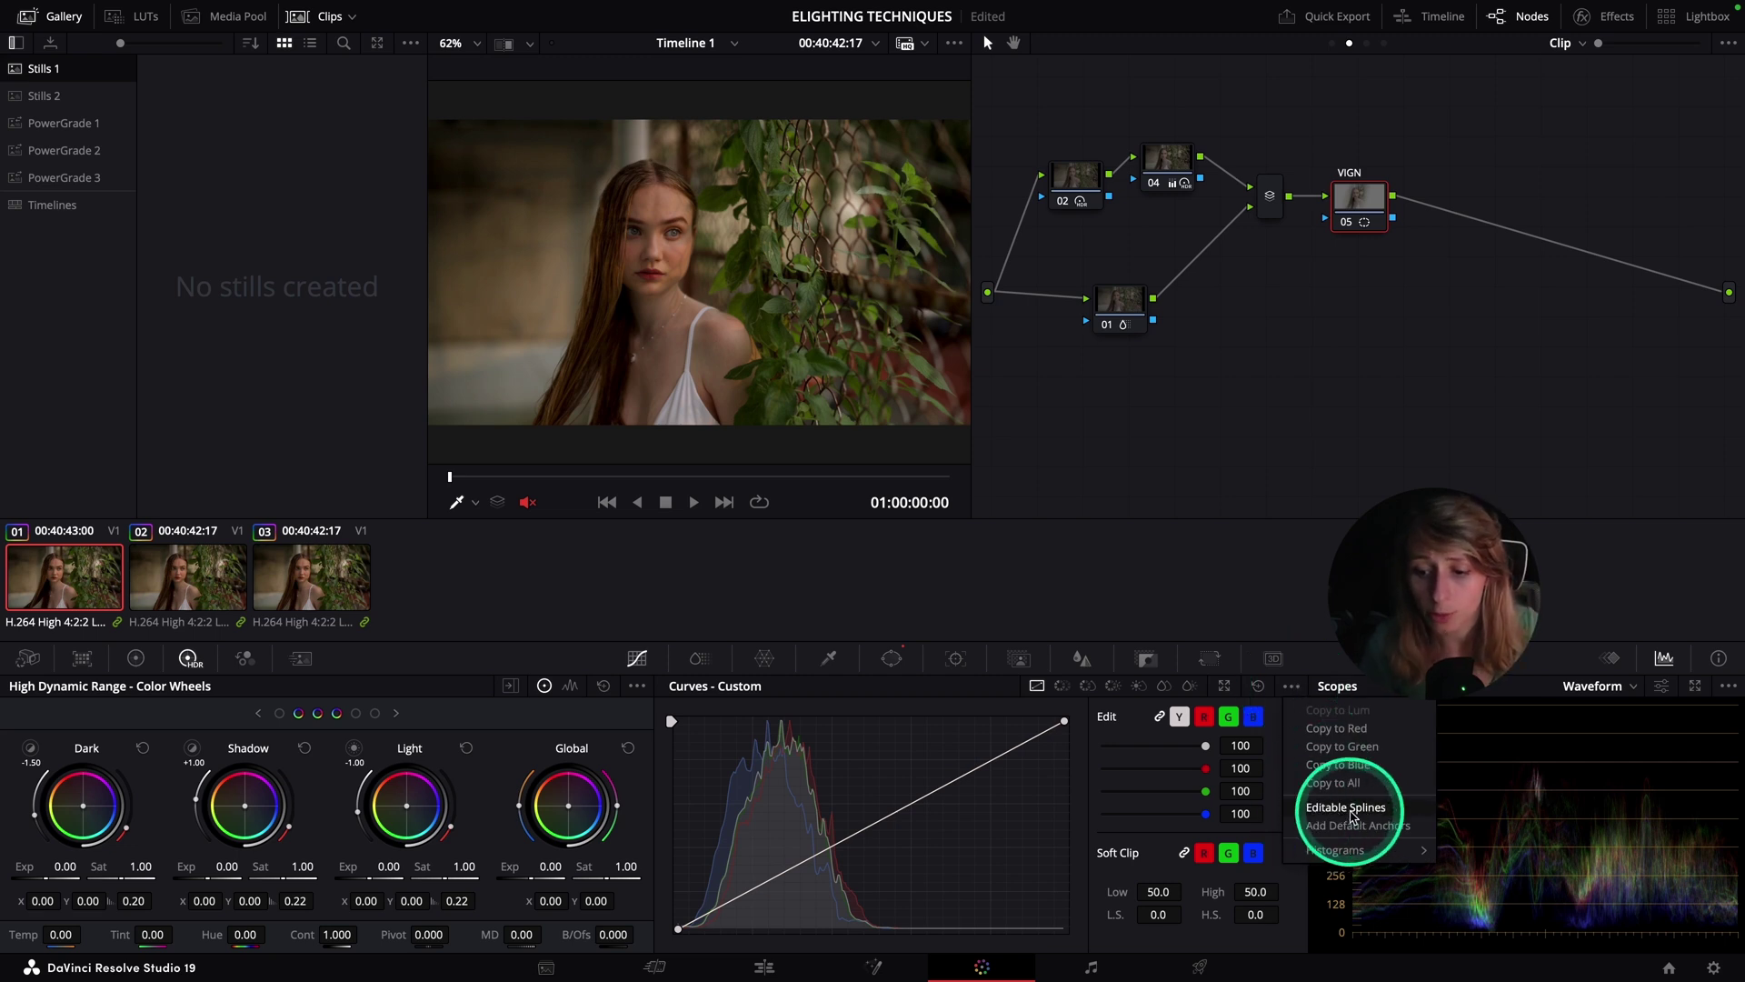
pyautogui.click(1338, 814)
pyautogui.click(1065, 721)
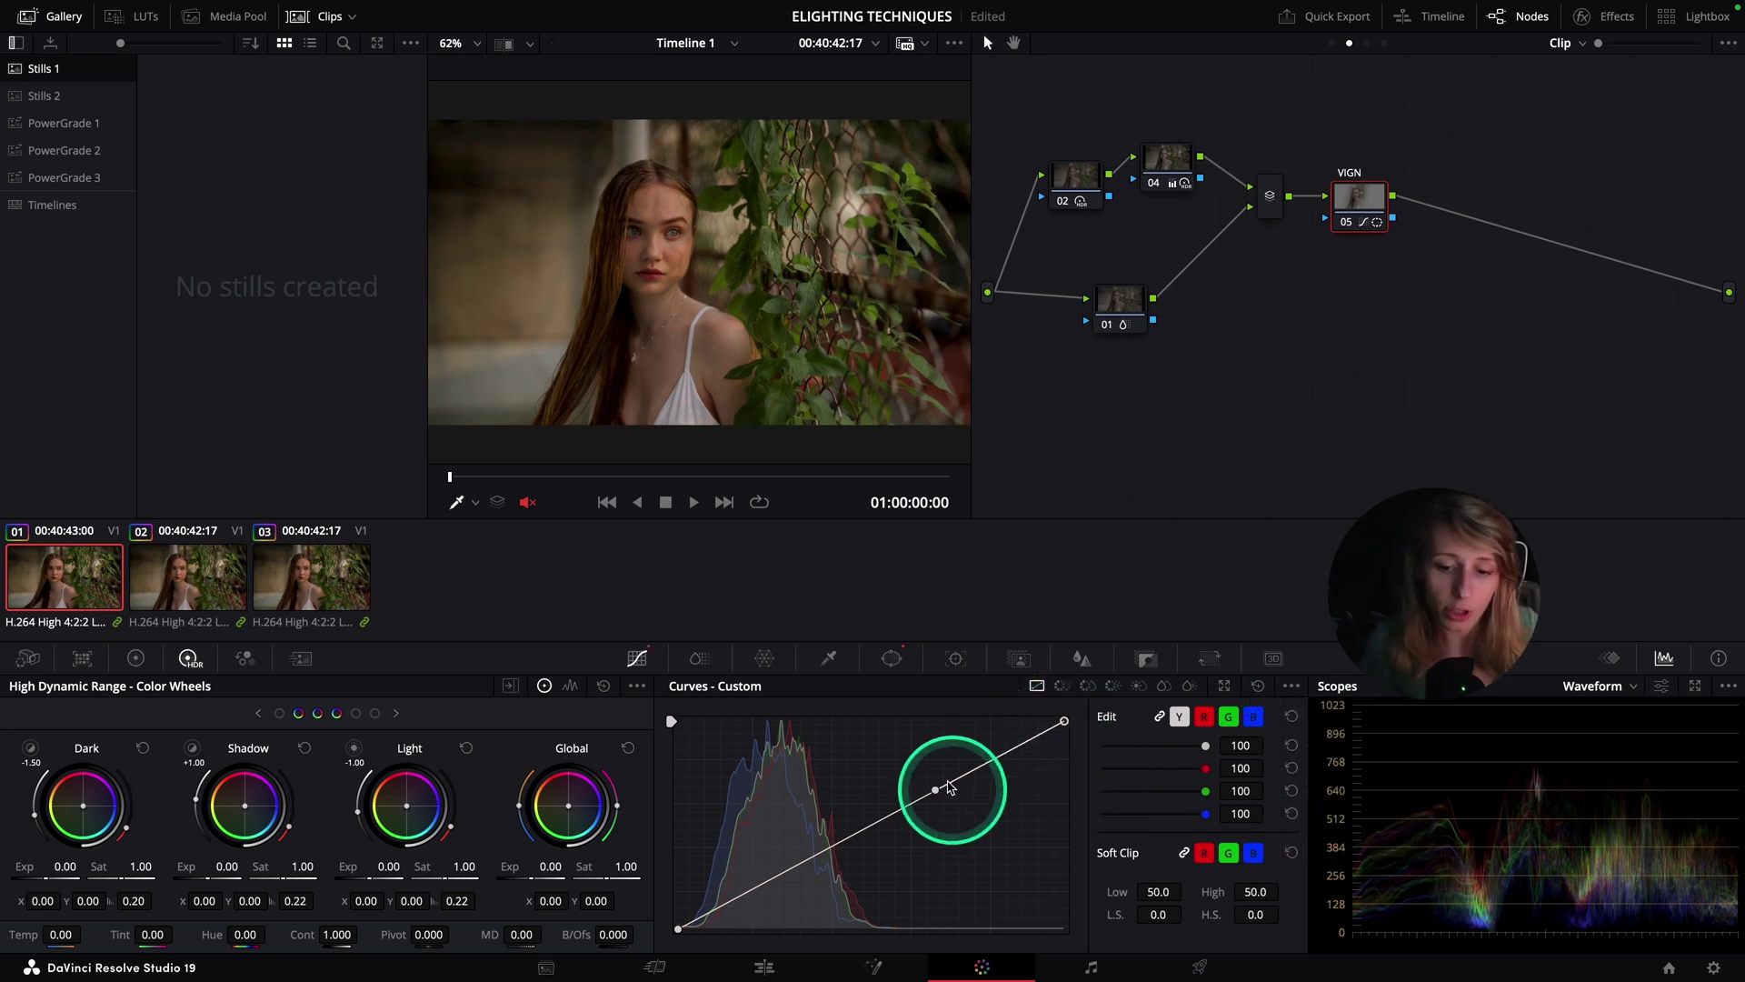
pyautogui.moveTo(936, 791); pyautogui.dragTo(927, 770)
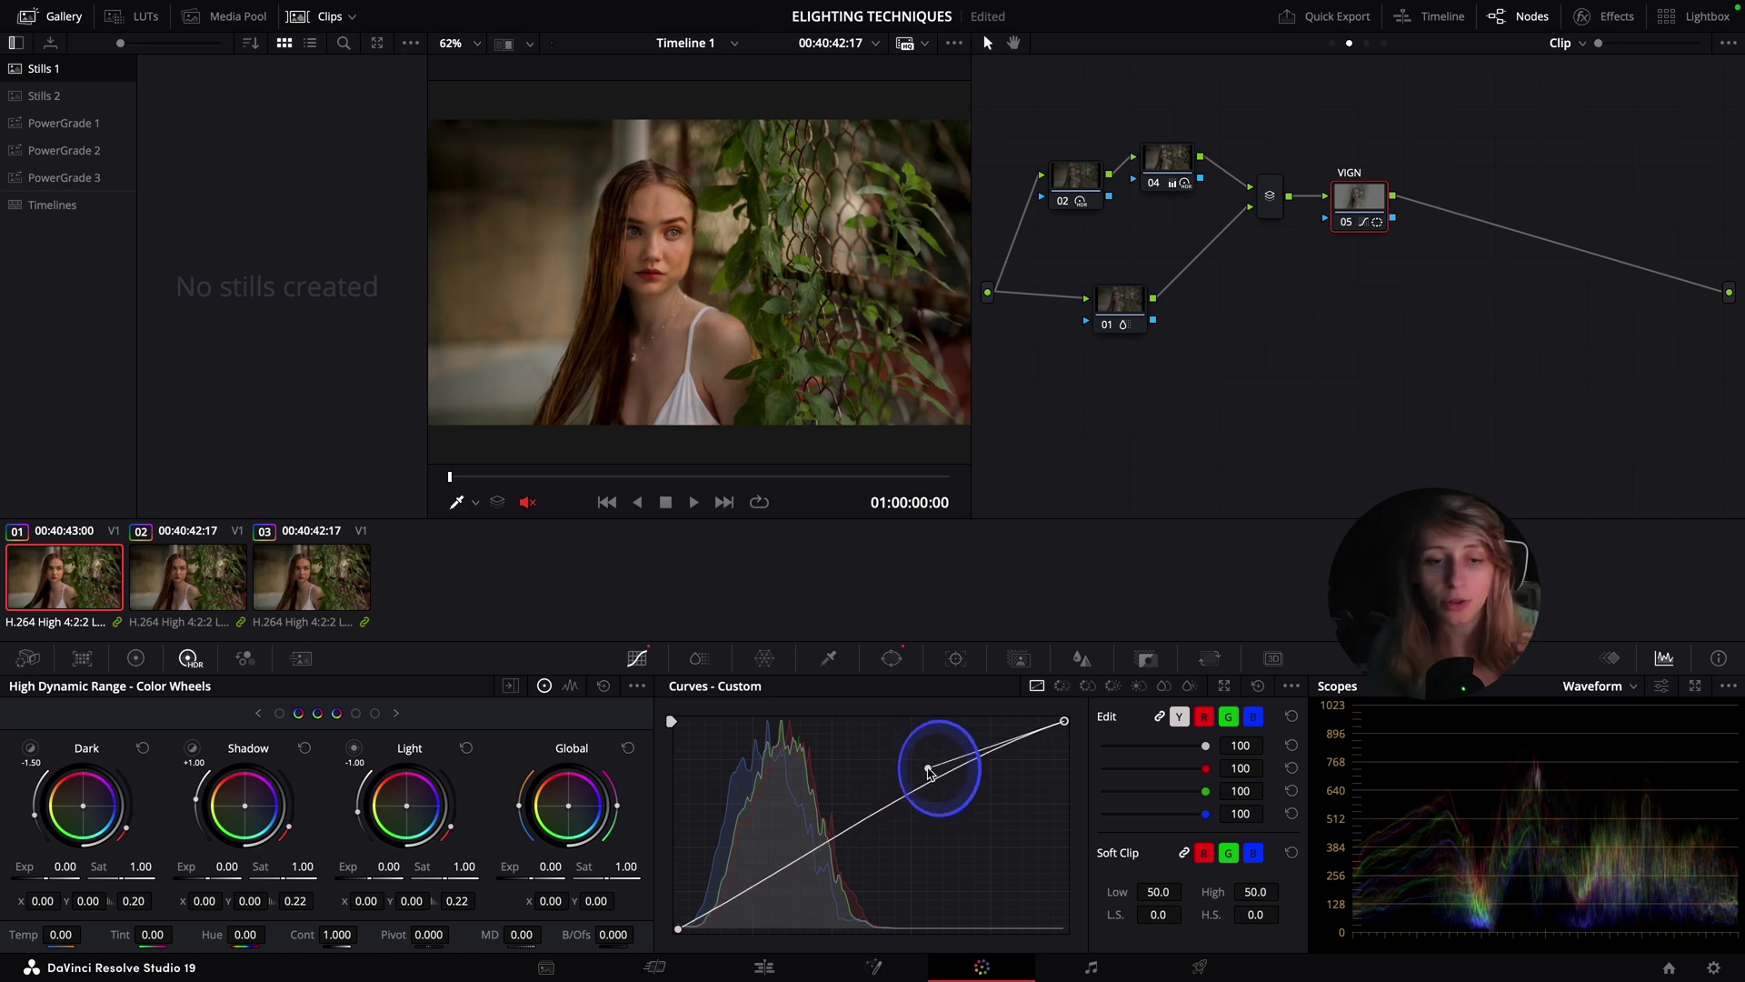
pyautogui.click(928, 771)
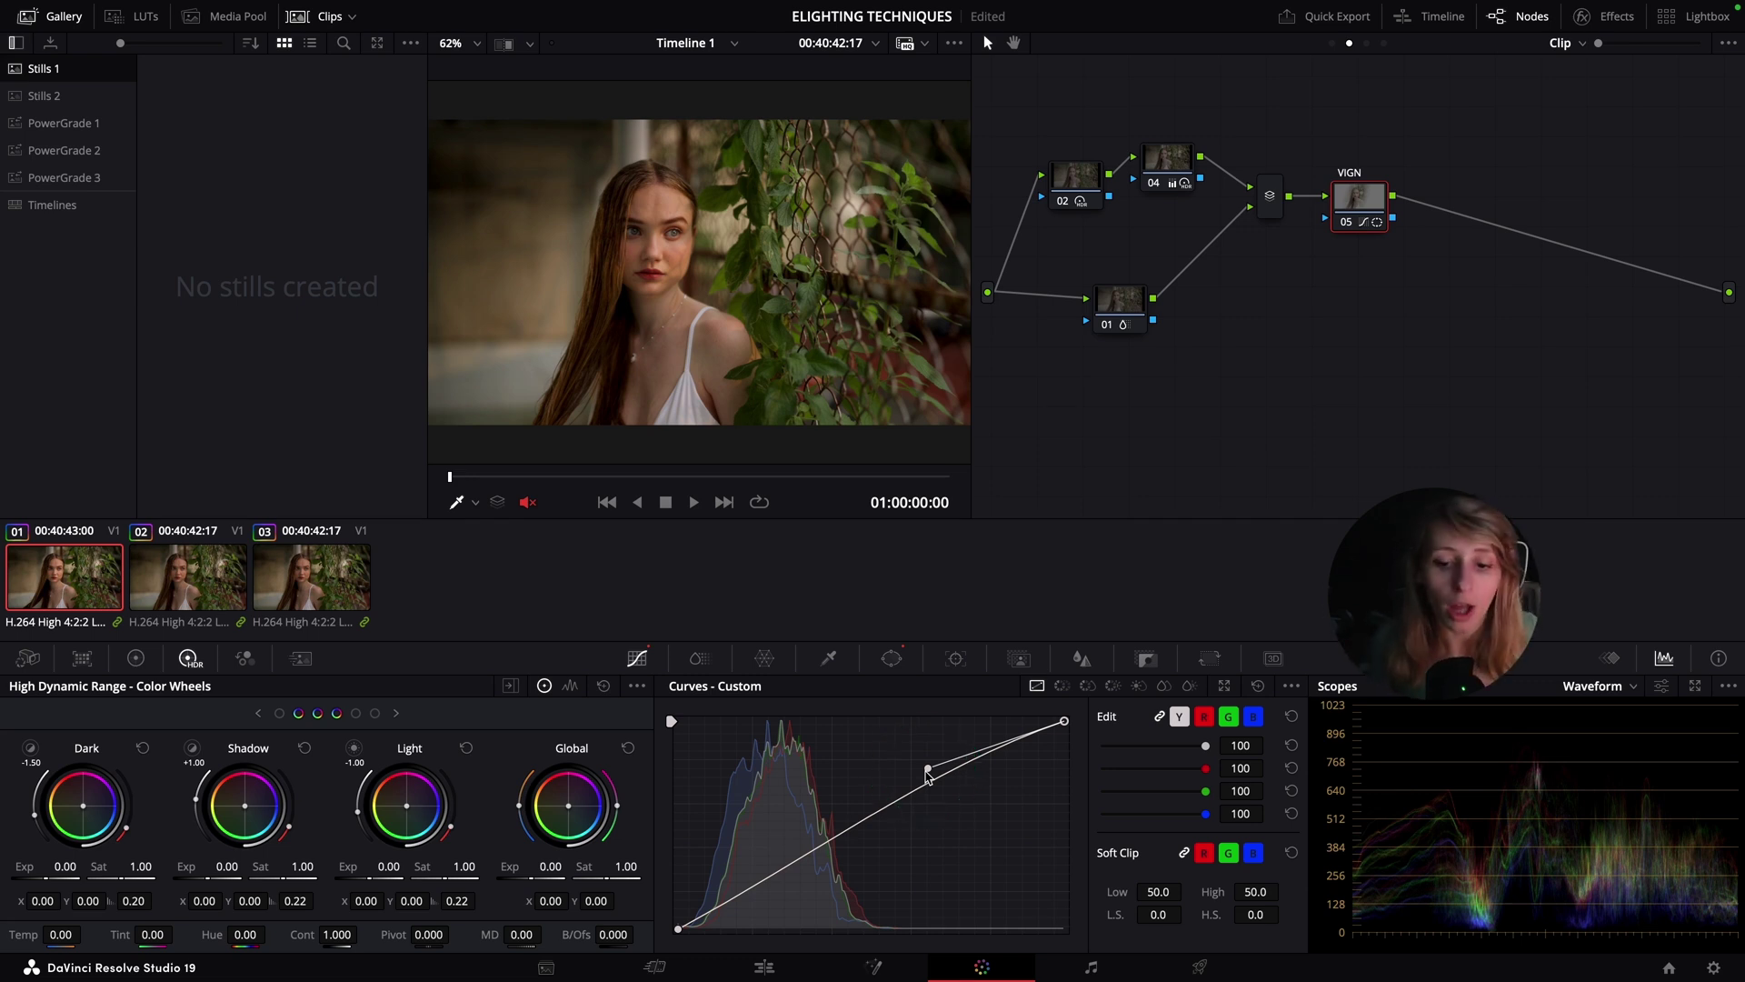
pyautogui.moveTo(1114, 768); pyautogui.dragTo(896, 509)
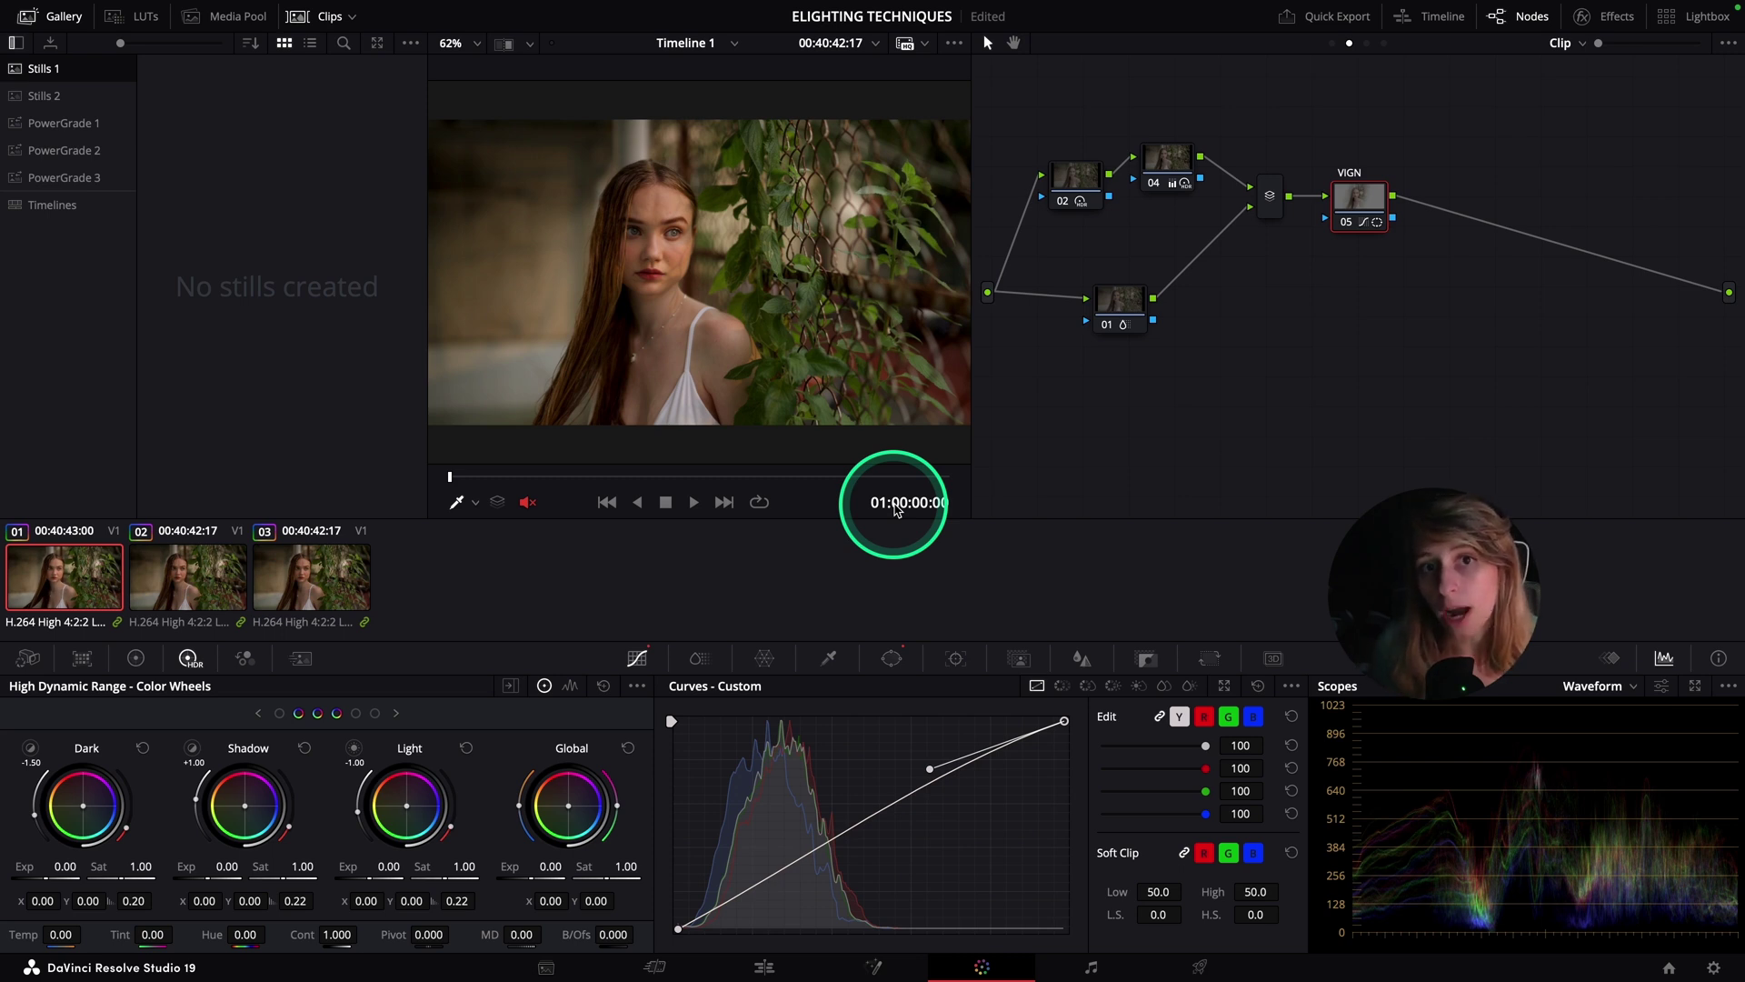
pyautogui.moveTo(907, 849); pyautogui.dragTo(934, 775)
# Step: Add node 06 after VIGN, acting outside the VIGN window
pyautogui.rightClick(1354, 205)
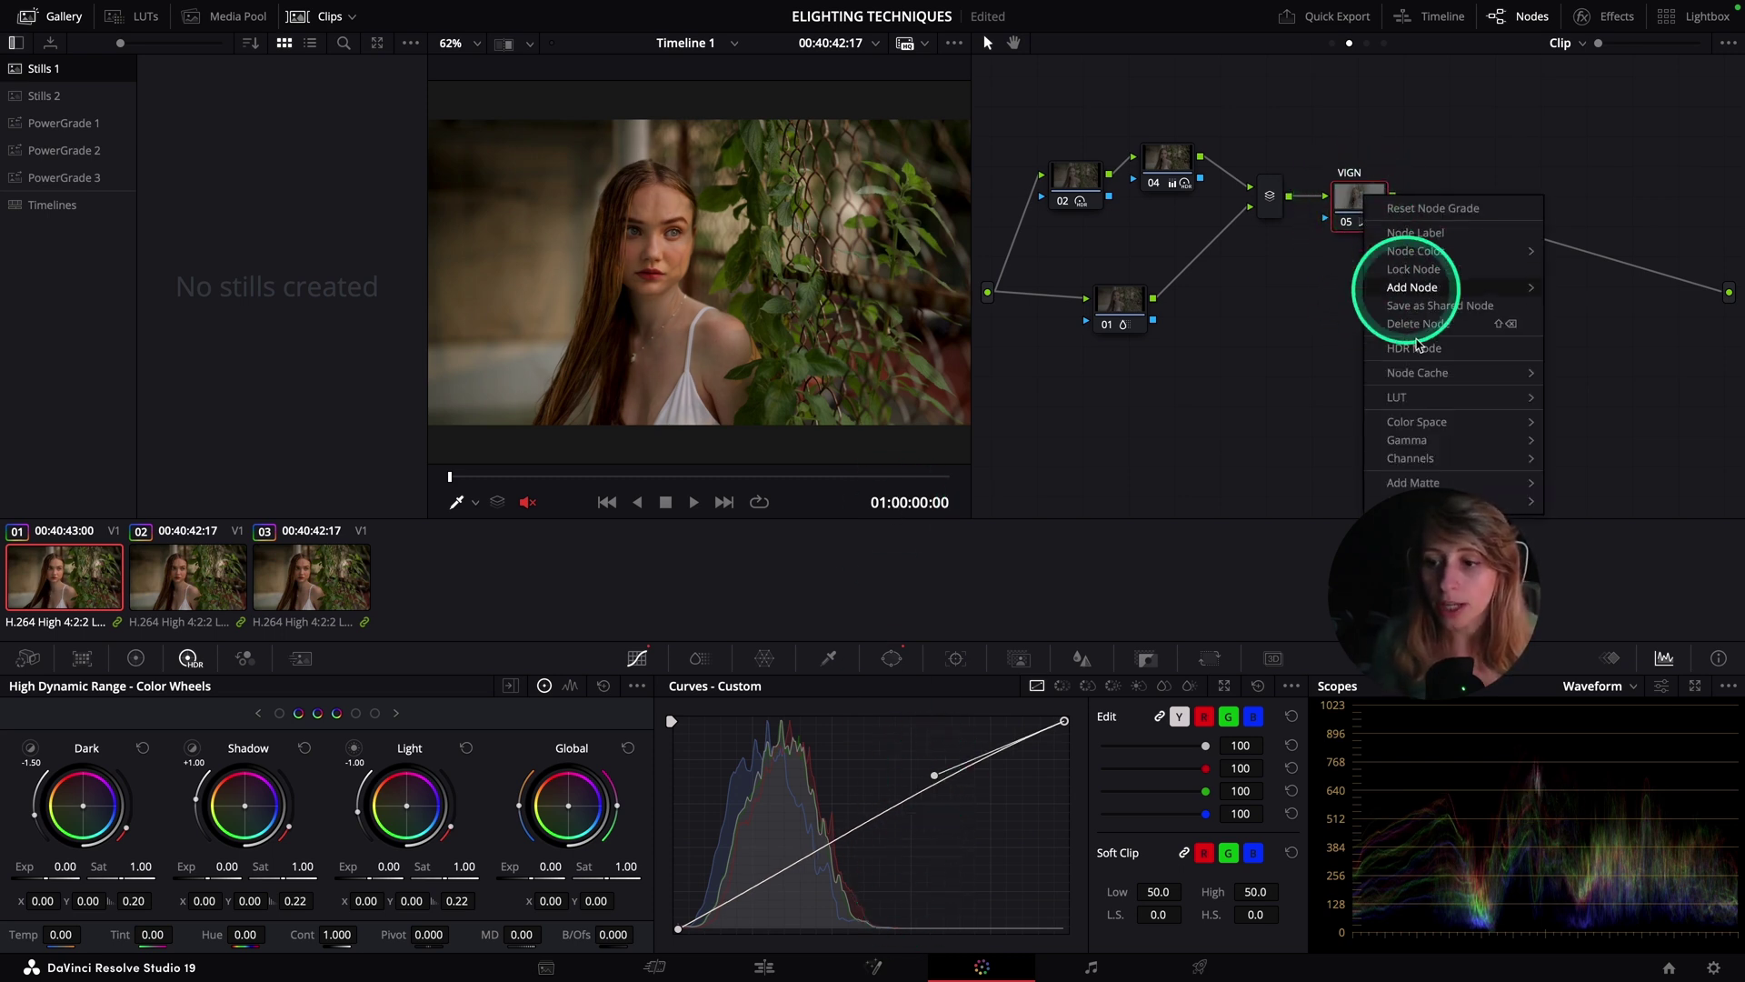
pyautogui.click(1460, 457)
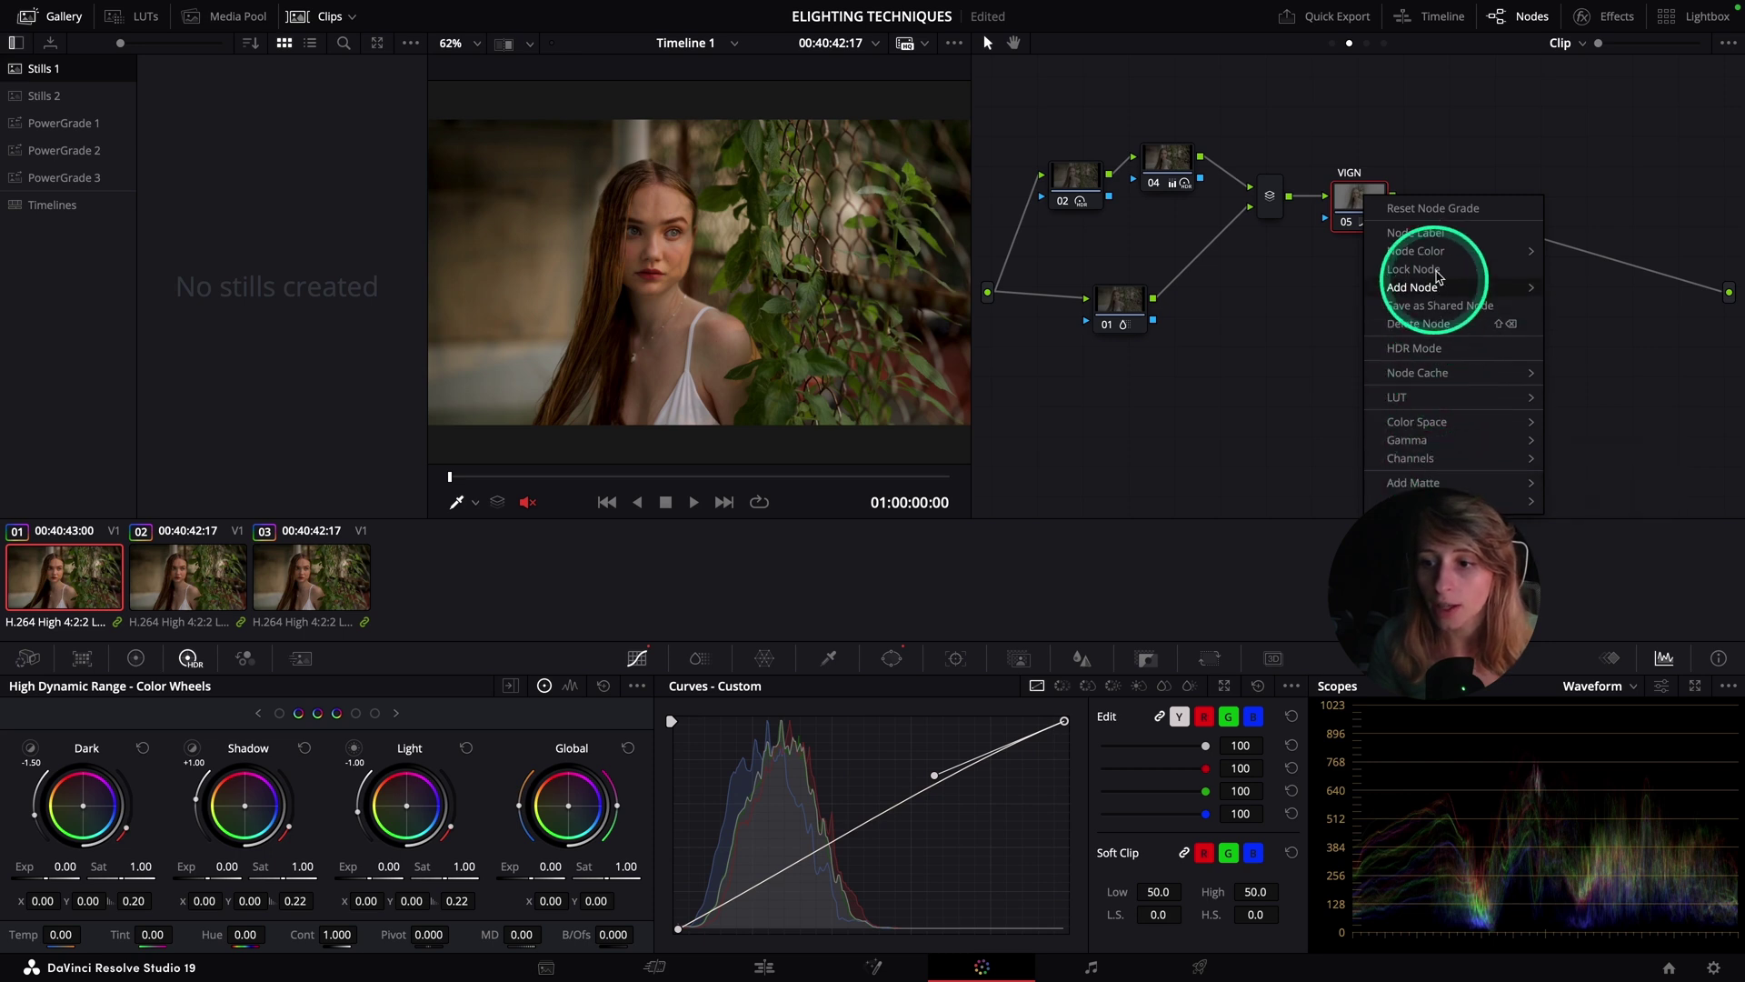
pyautogui.moveTo(1445, 290)
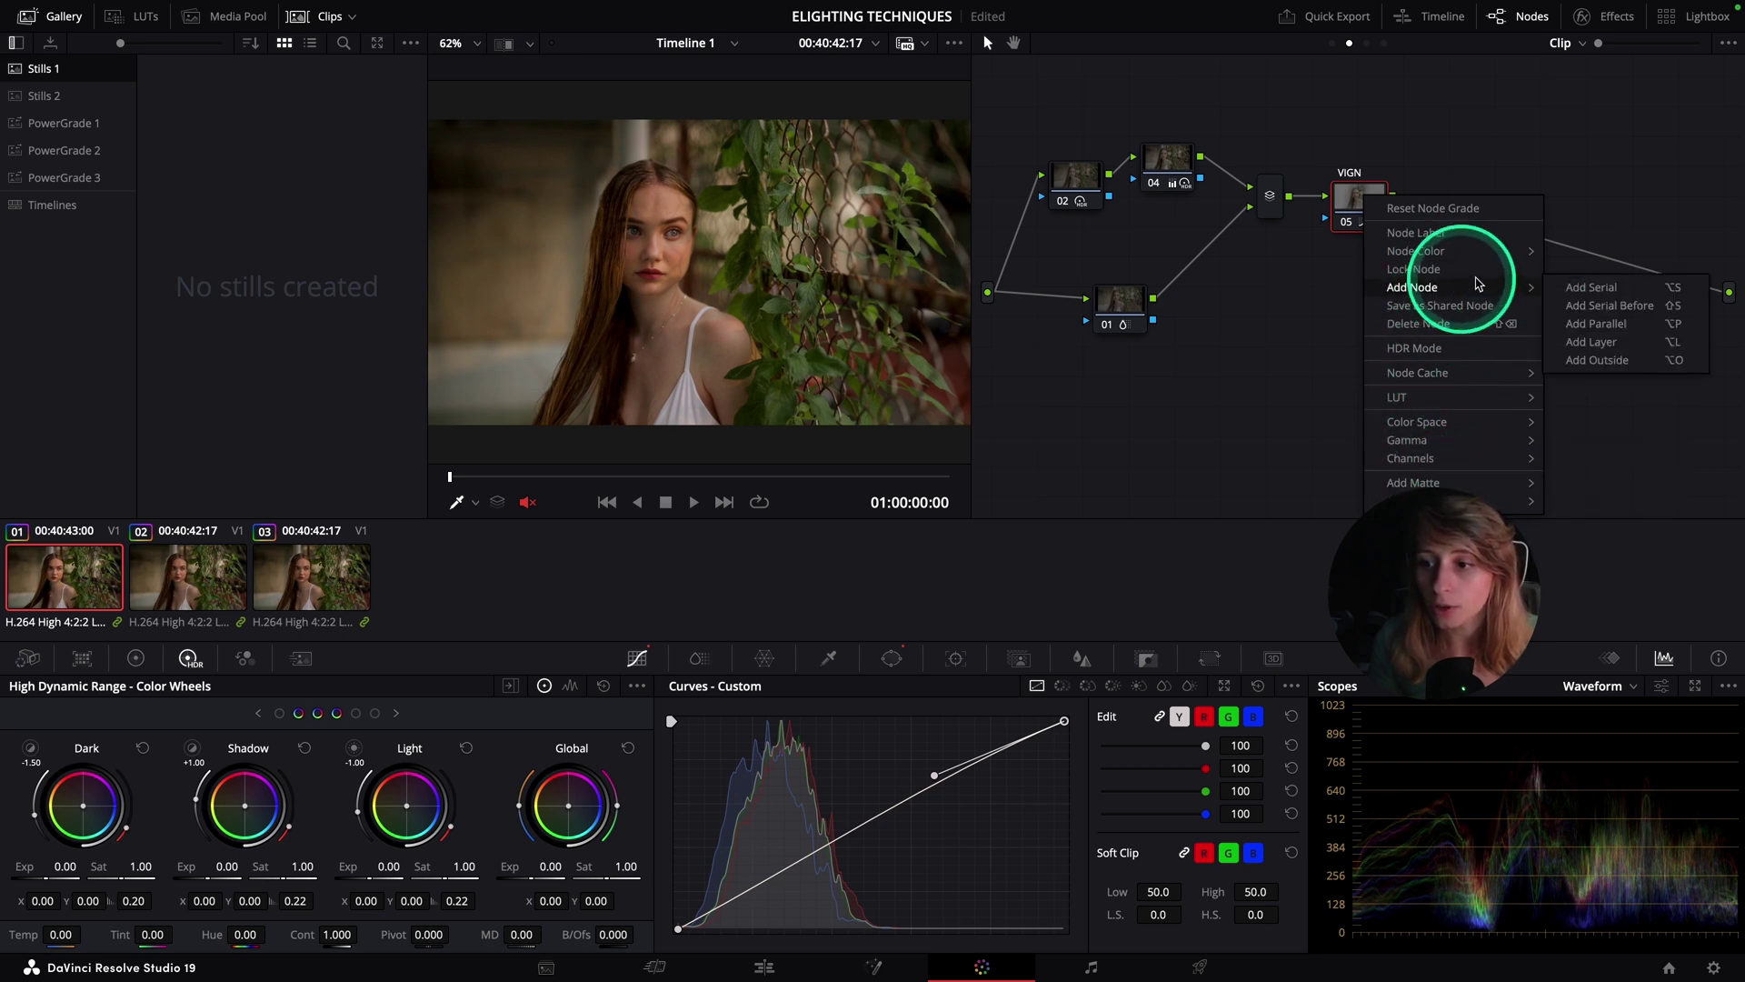
pyautogui.click(1577, 360)
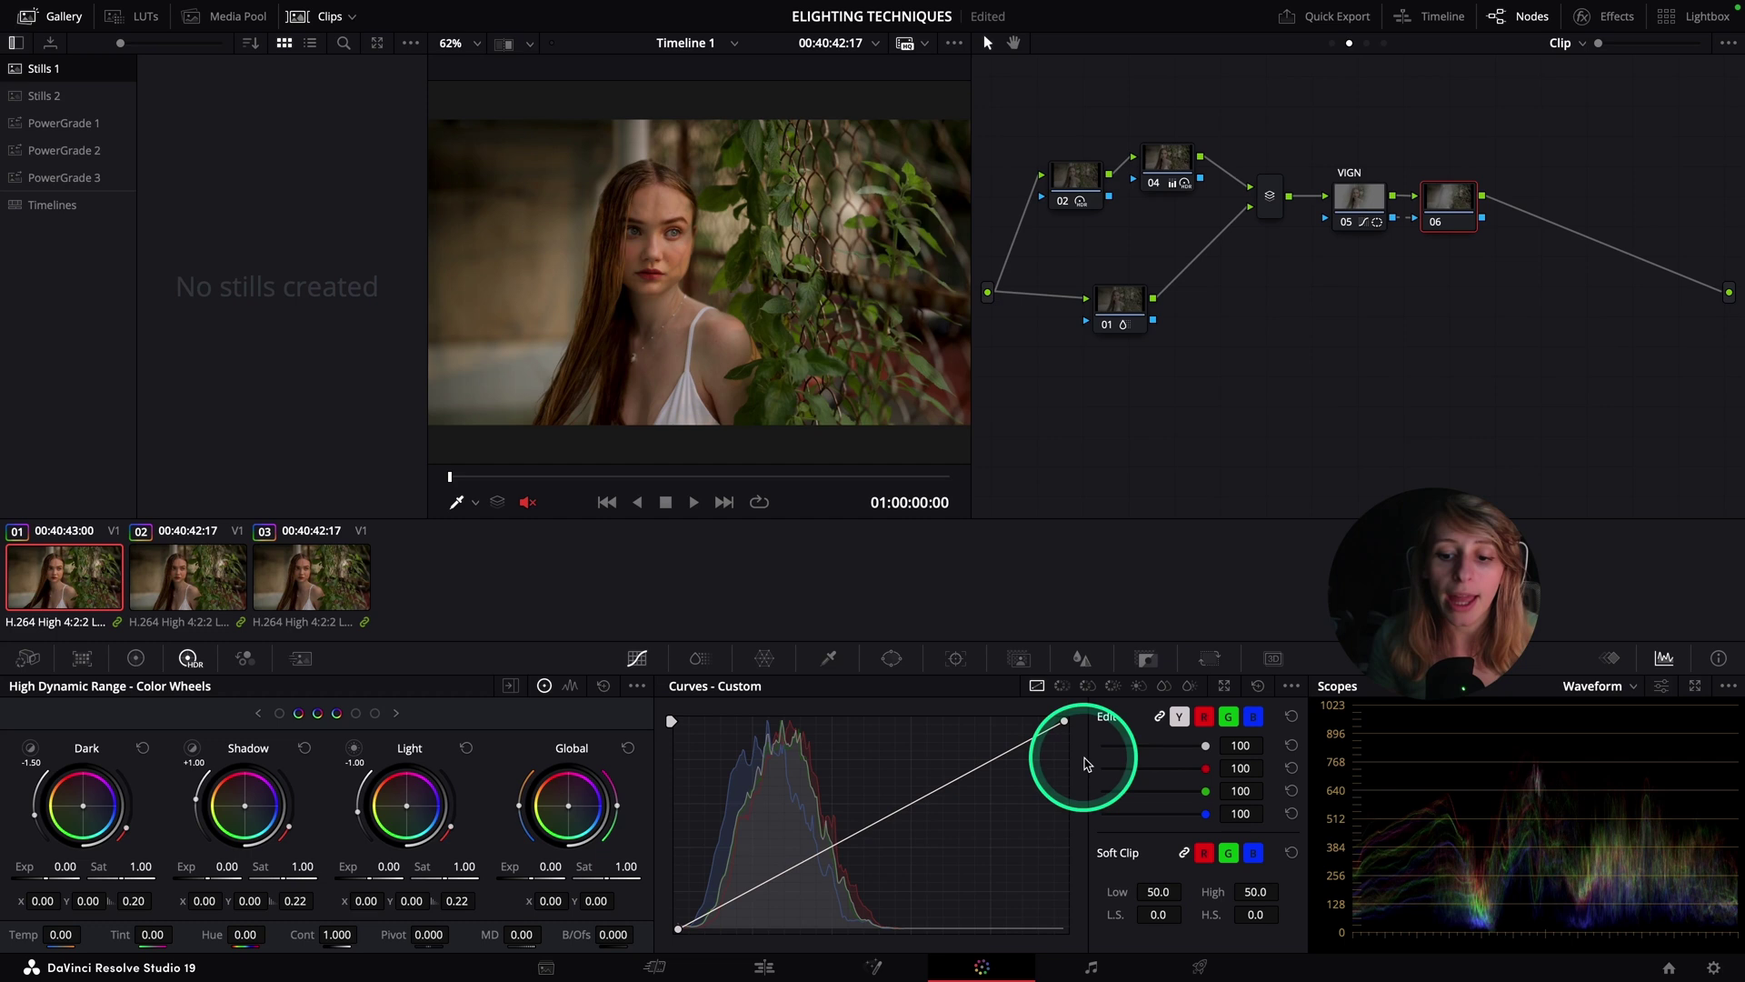
# Step: Pull node 06's custom curve midpoint down and right to darken the midtones
pyautogui.click(936, 790)
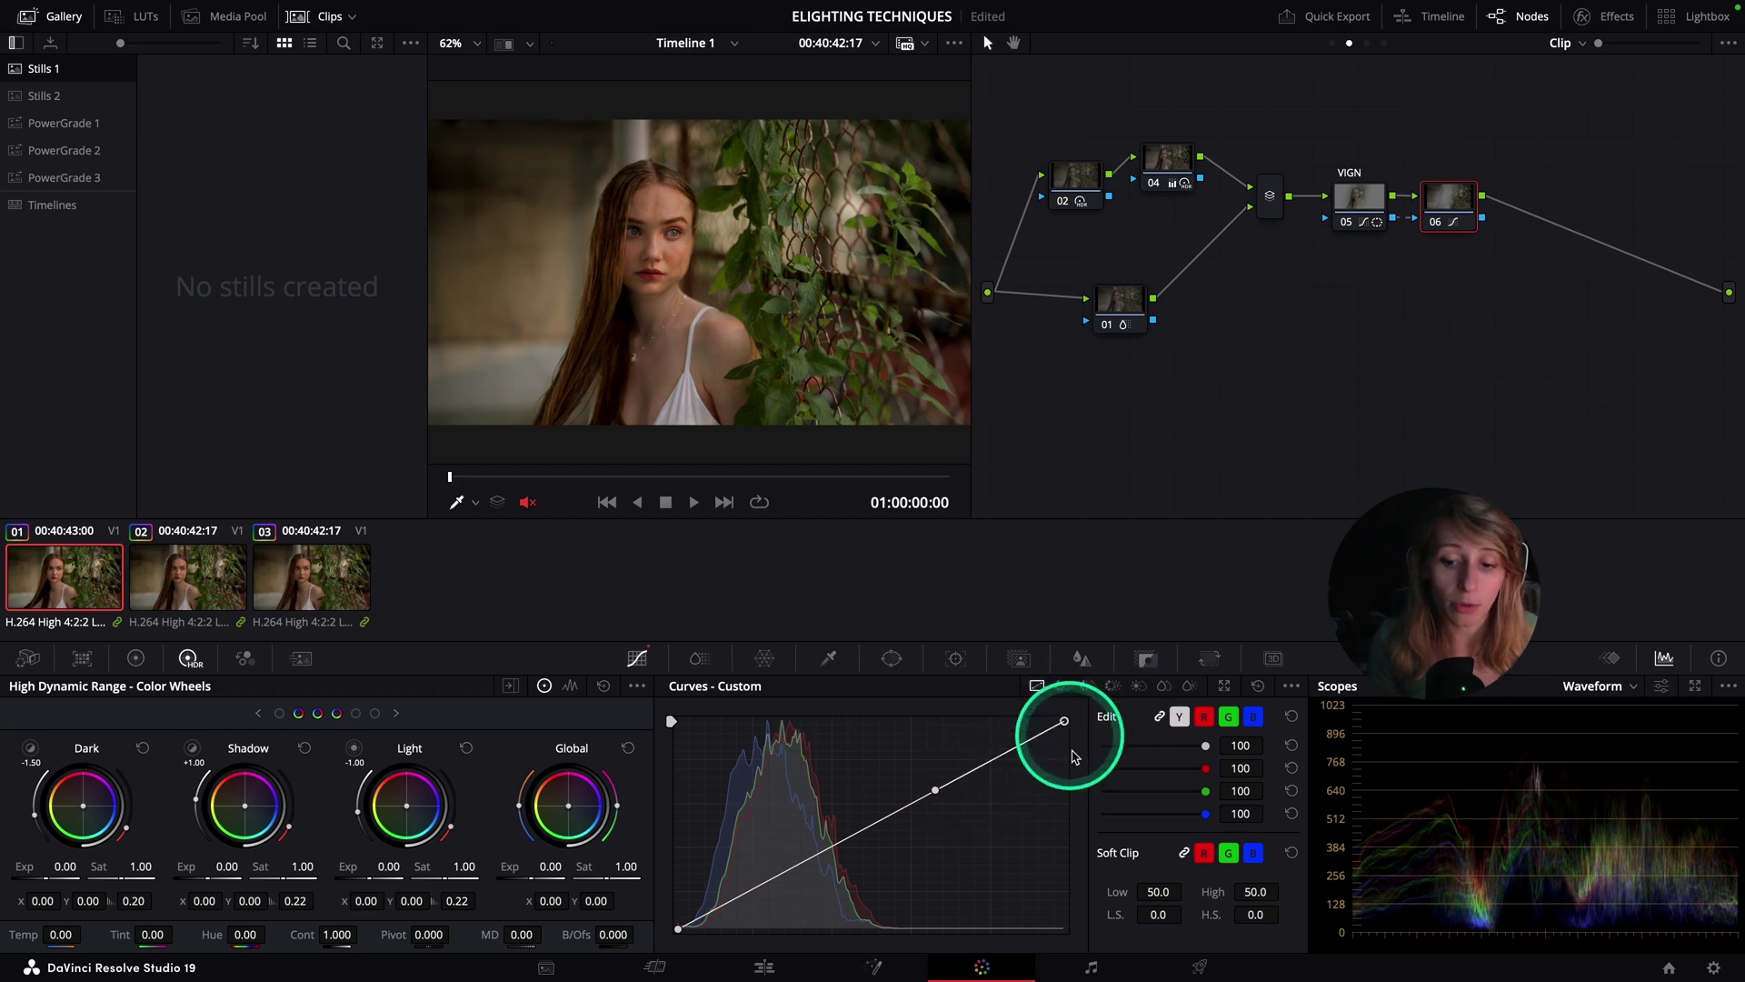
pyautogui.click(935, 789)
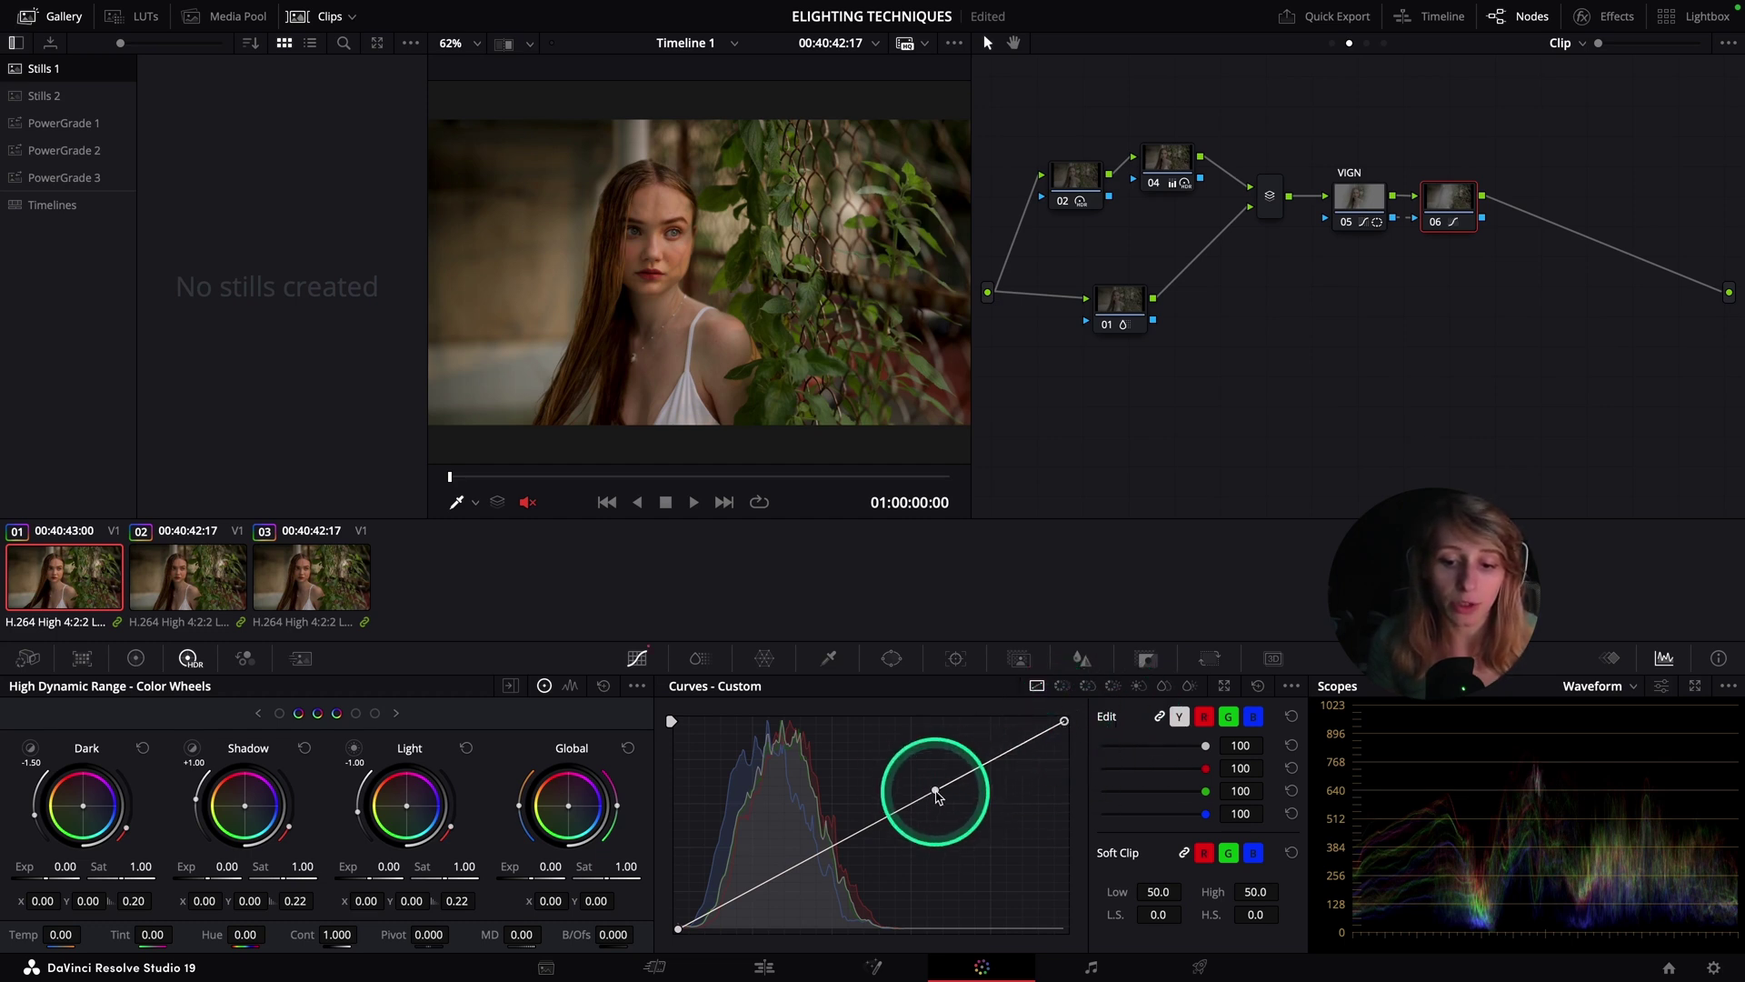
pyautogui.moveTo(935, 790); pyautogui.dragTo(957, 853)
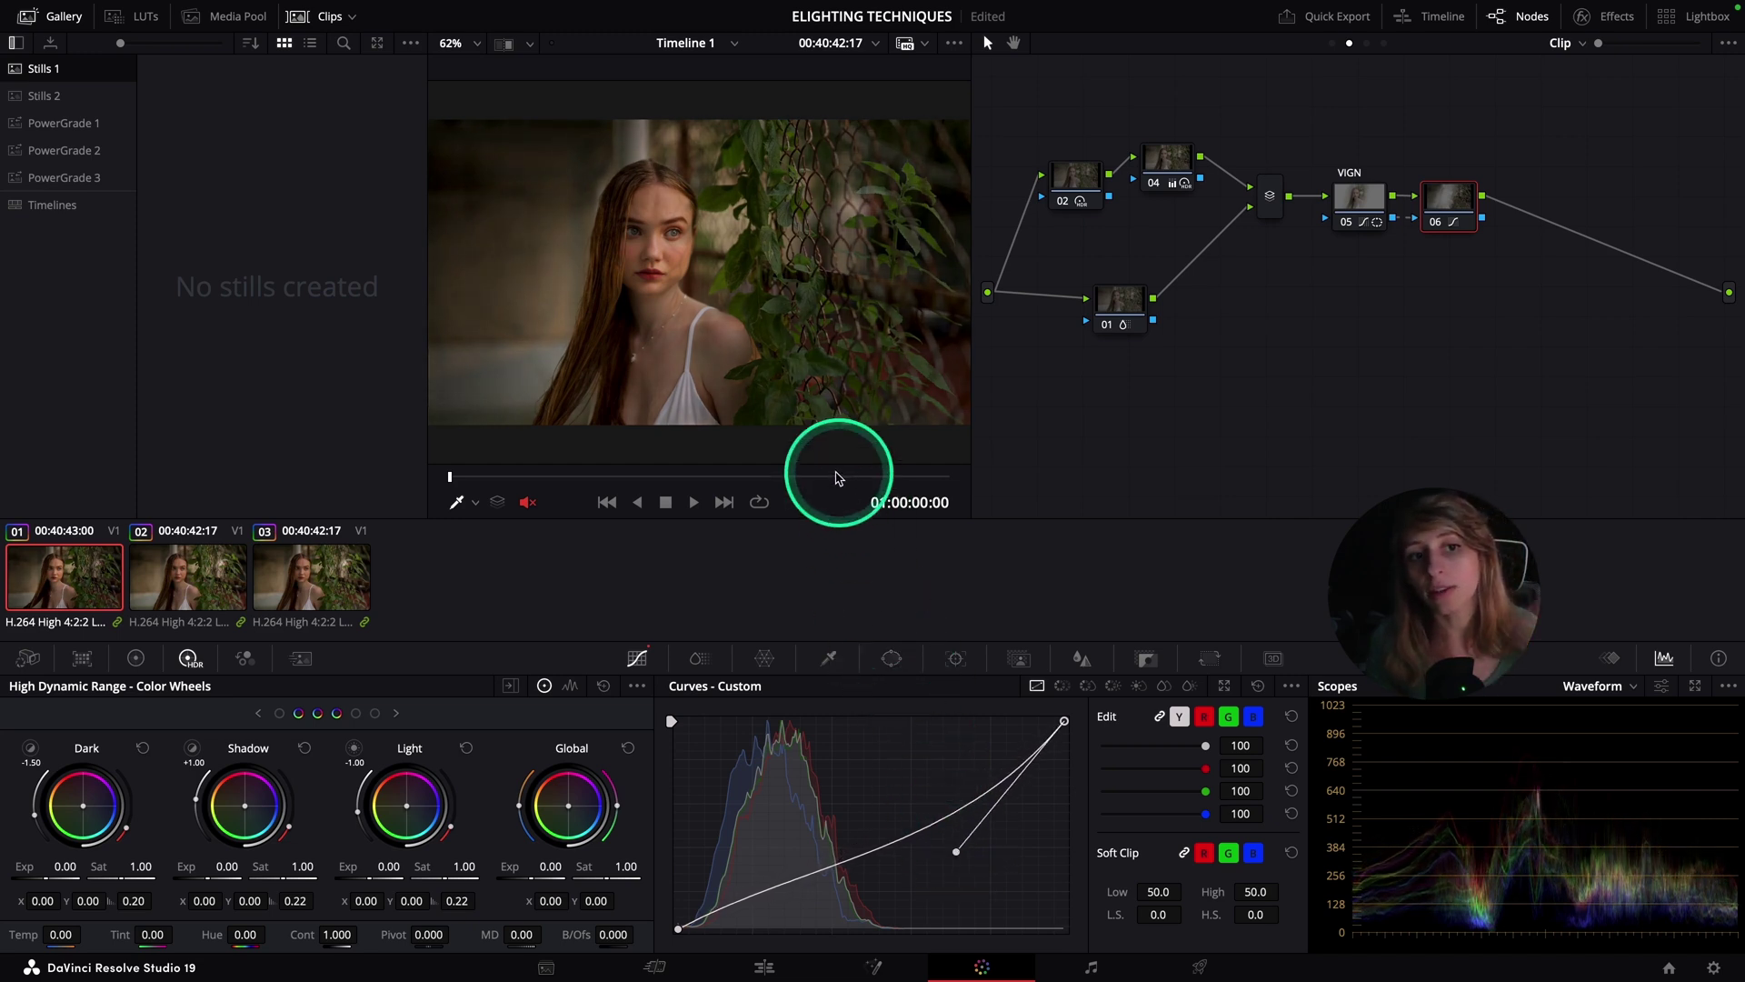
pyautogui.click(529, 44)
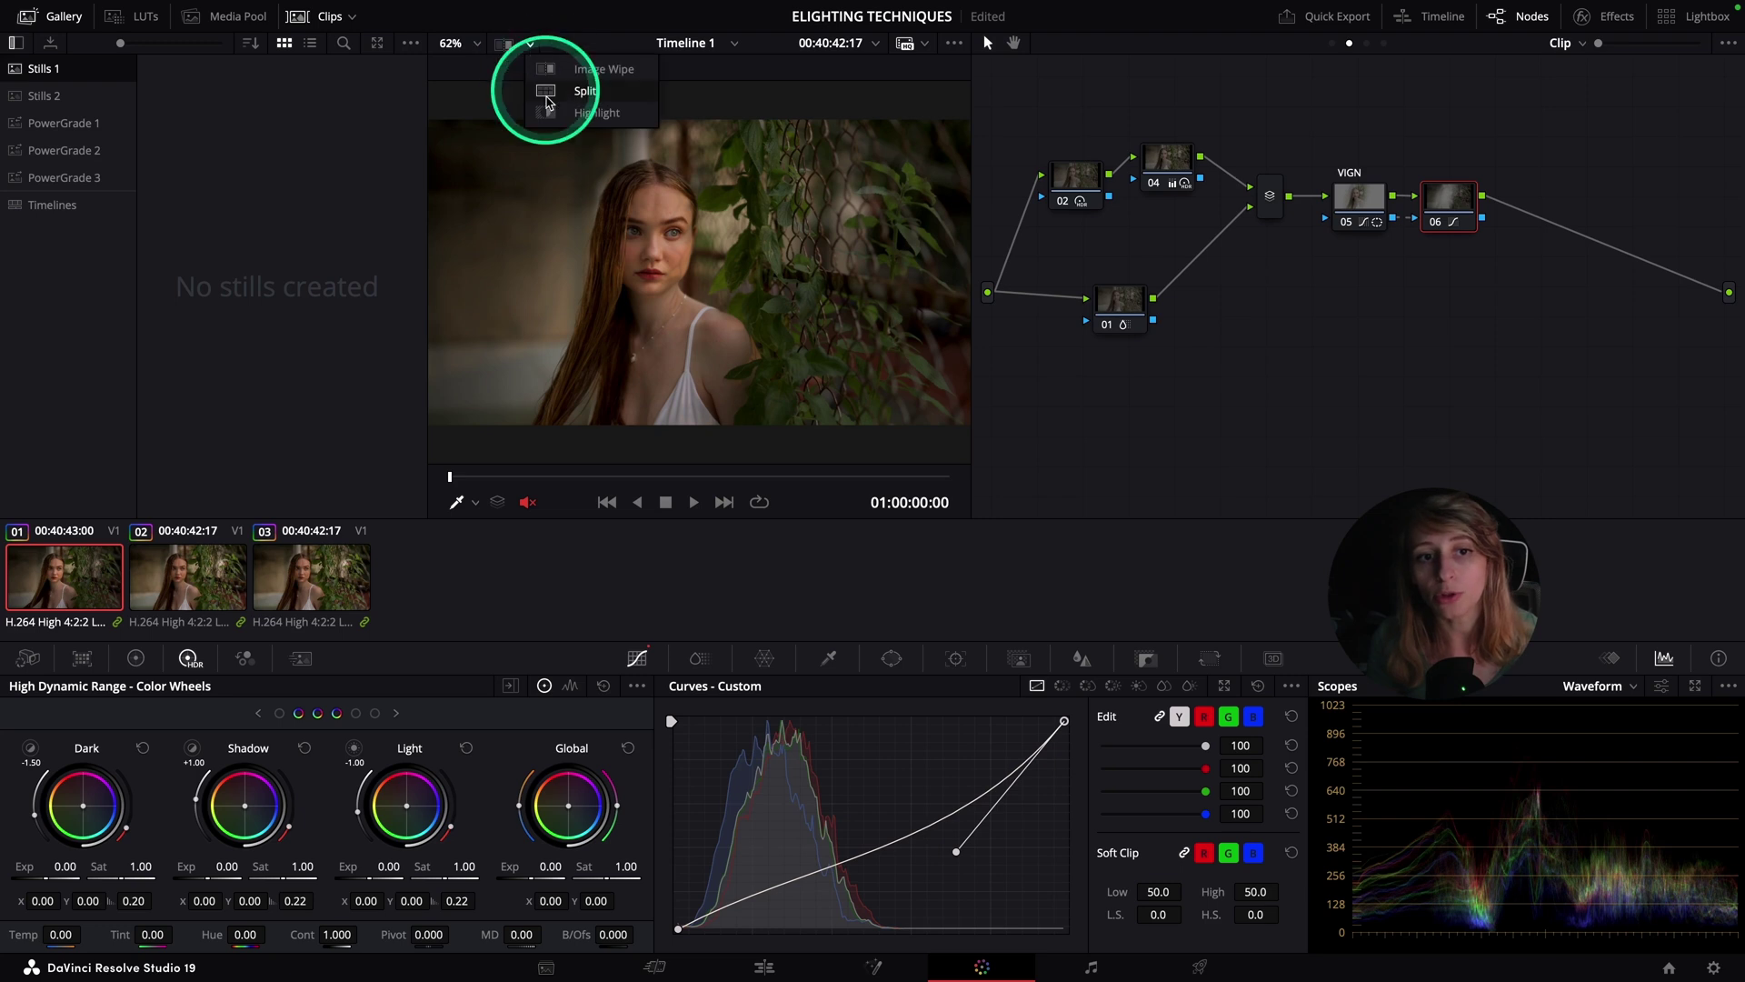
pyautogui.click(548, 112)
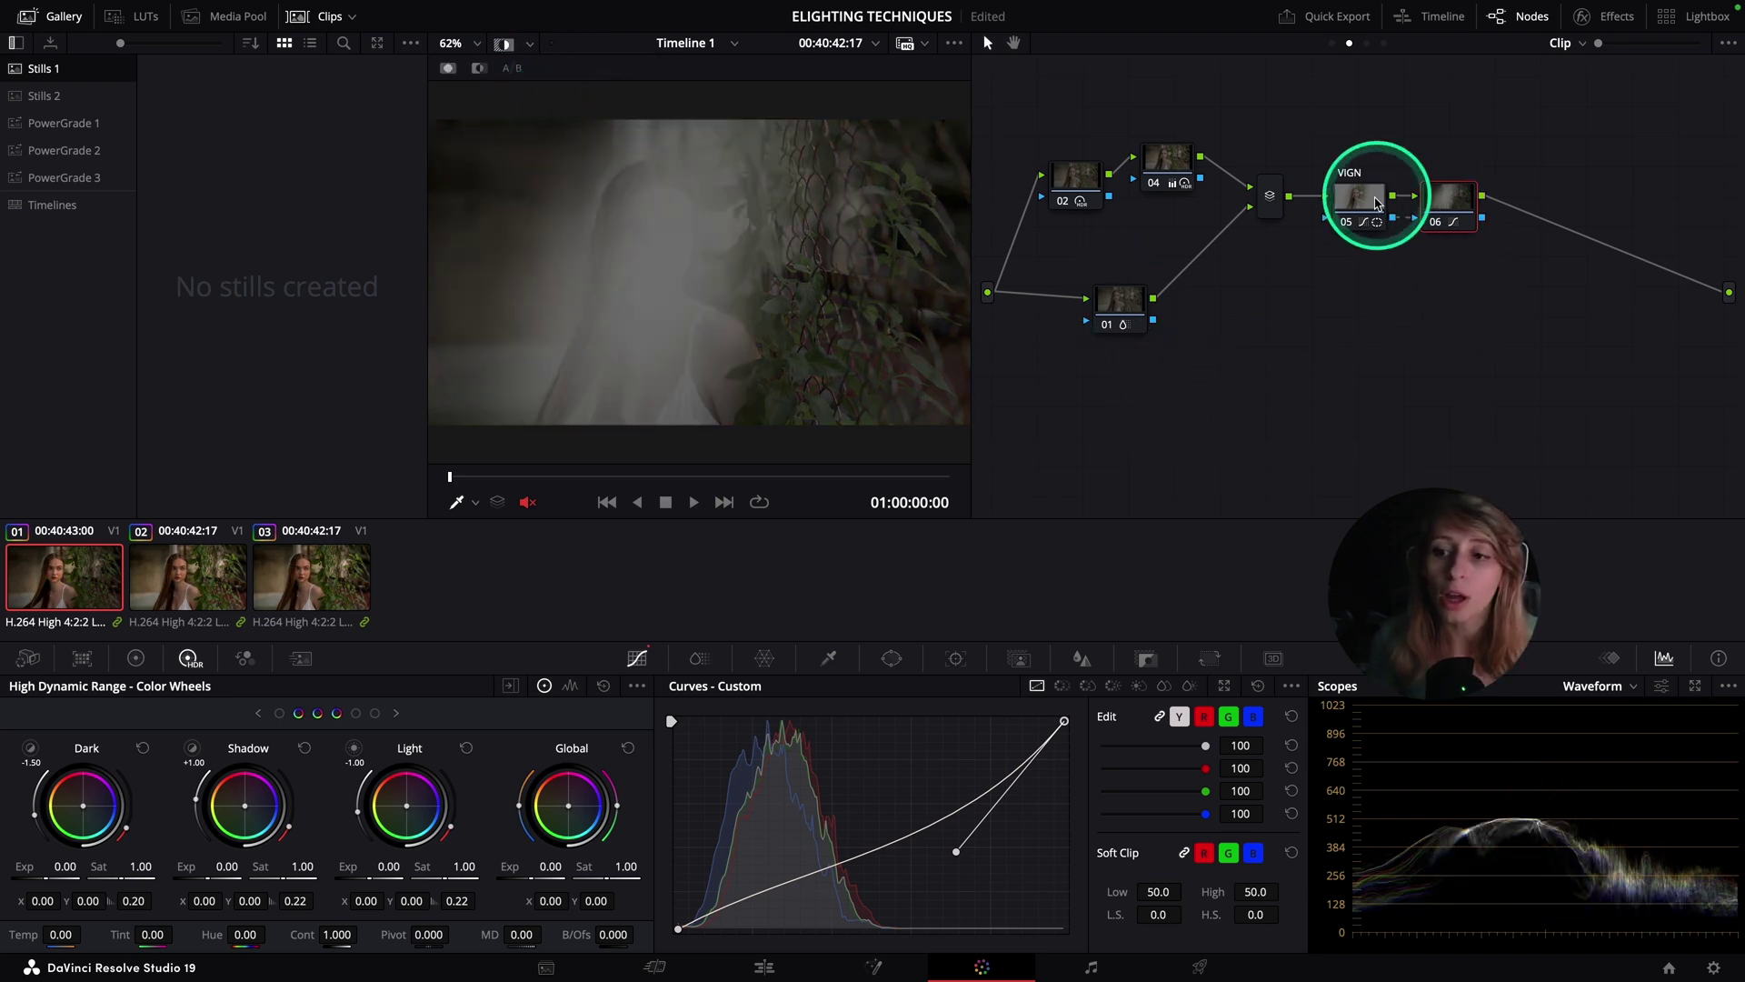
pyautogui.click(1363, 202)
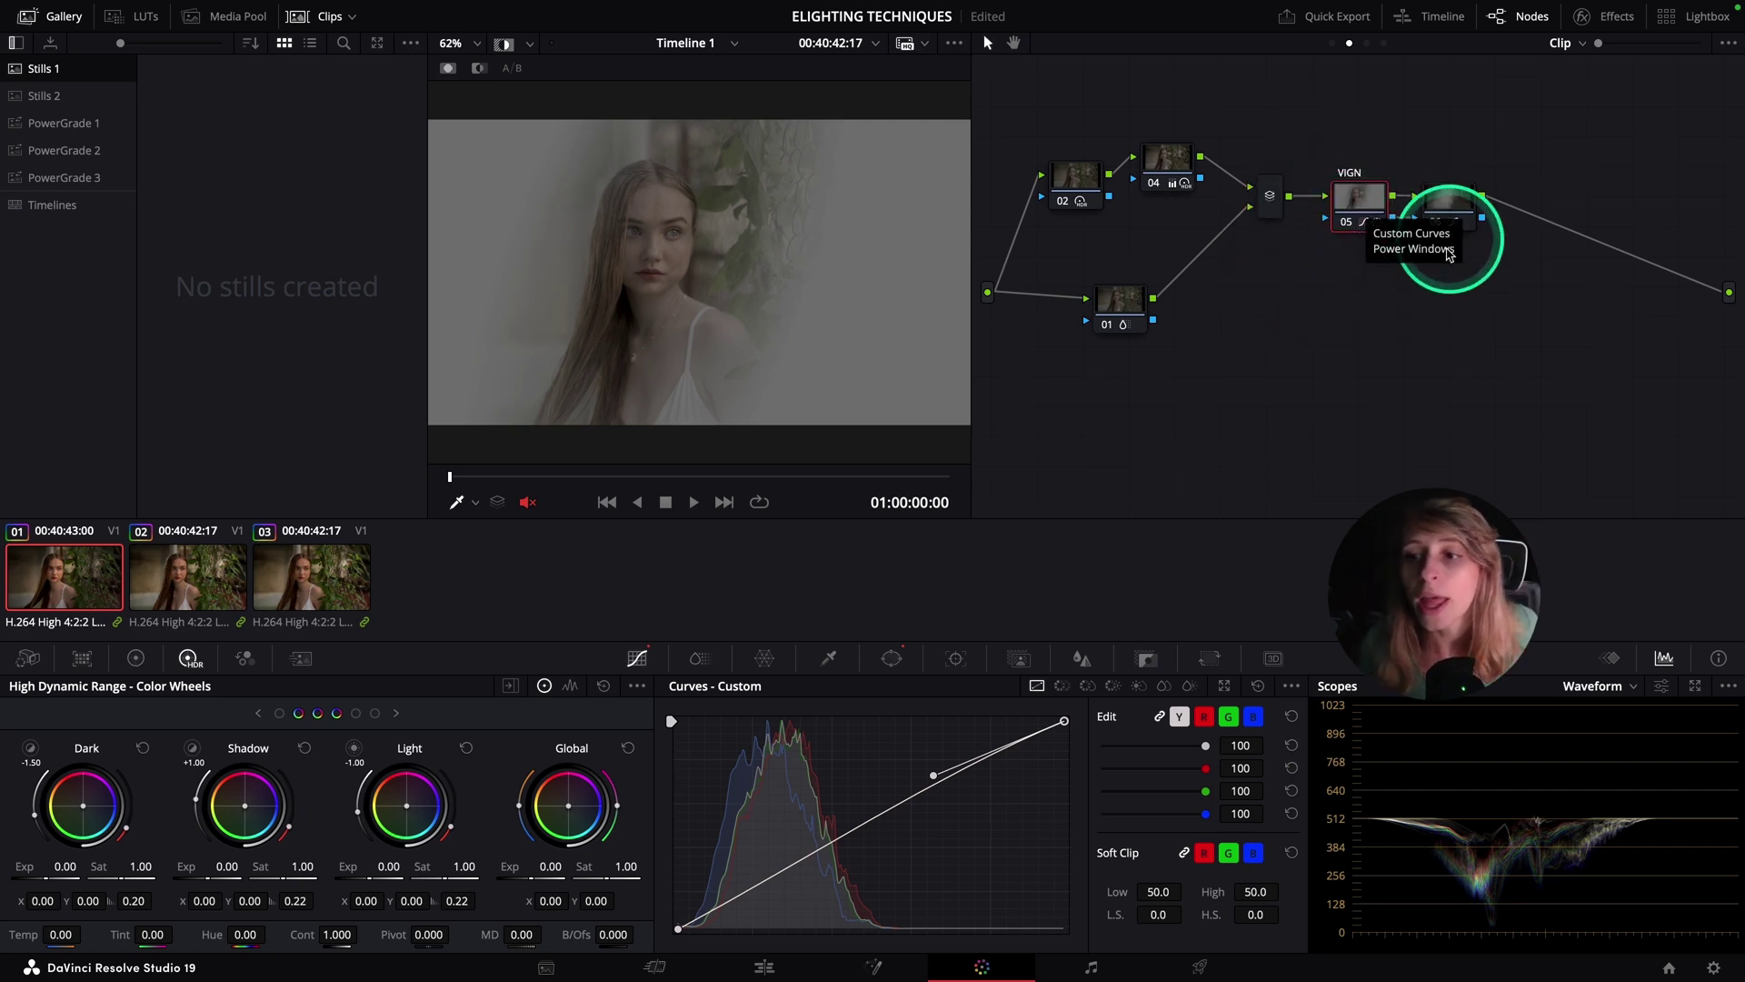
pyautogui.click(1446, 209)
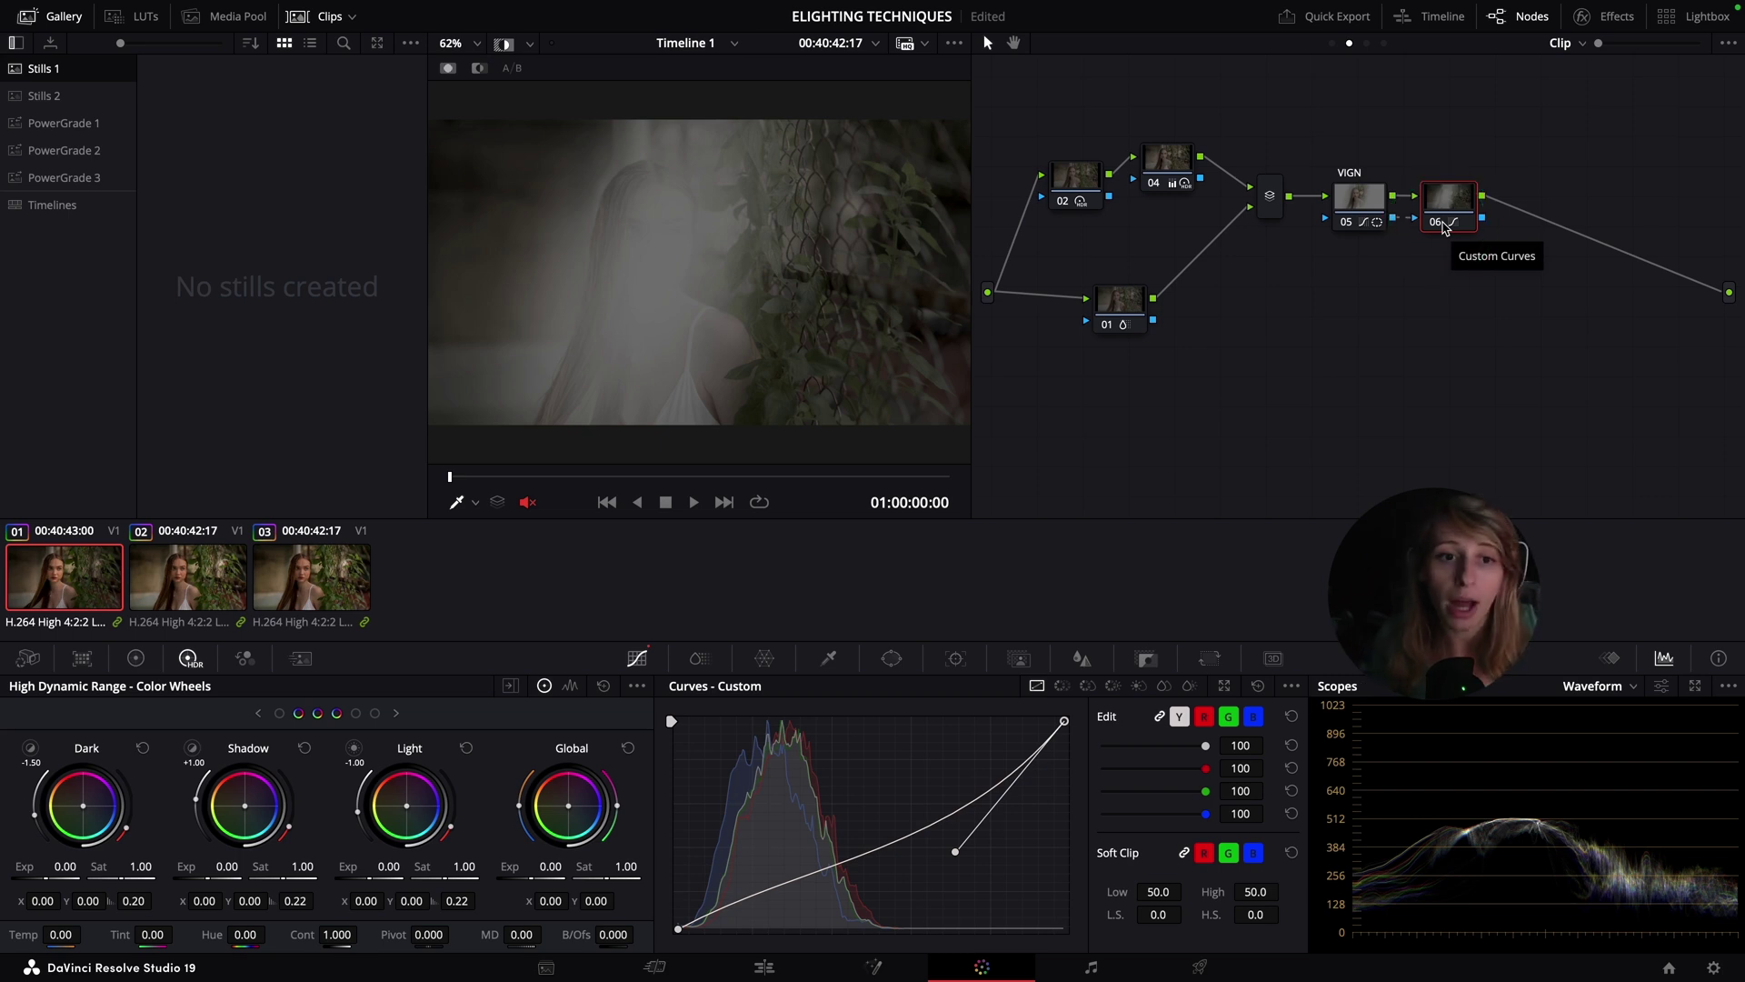
pyautogui.click(505, 46)
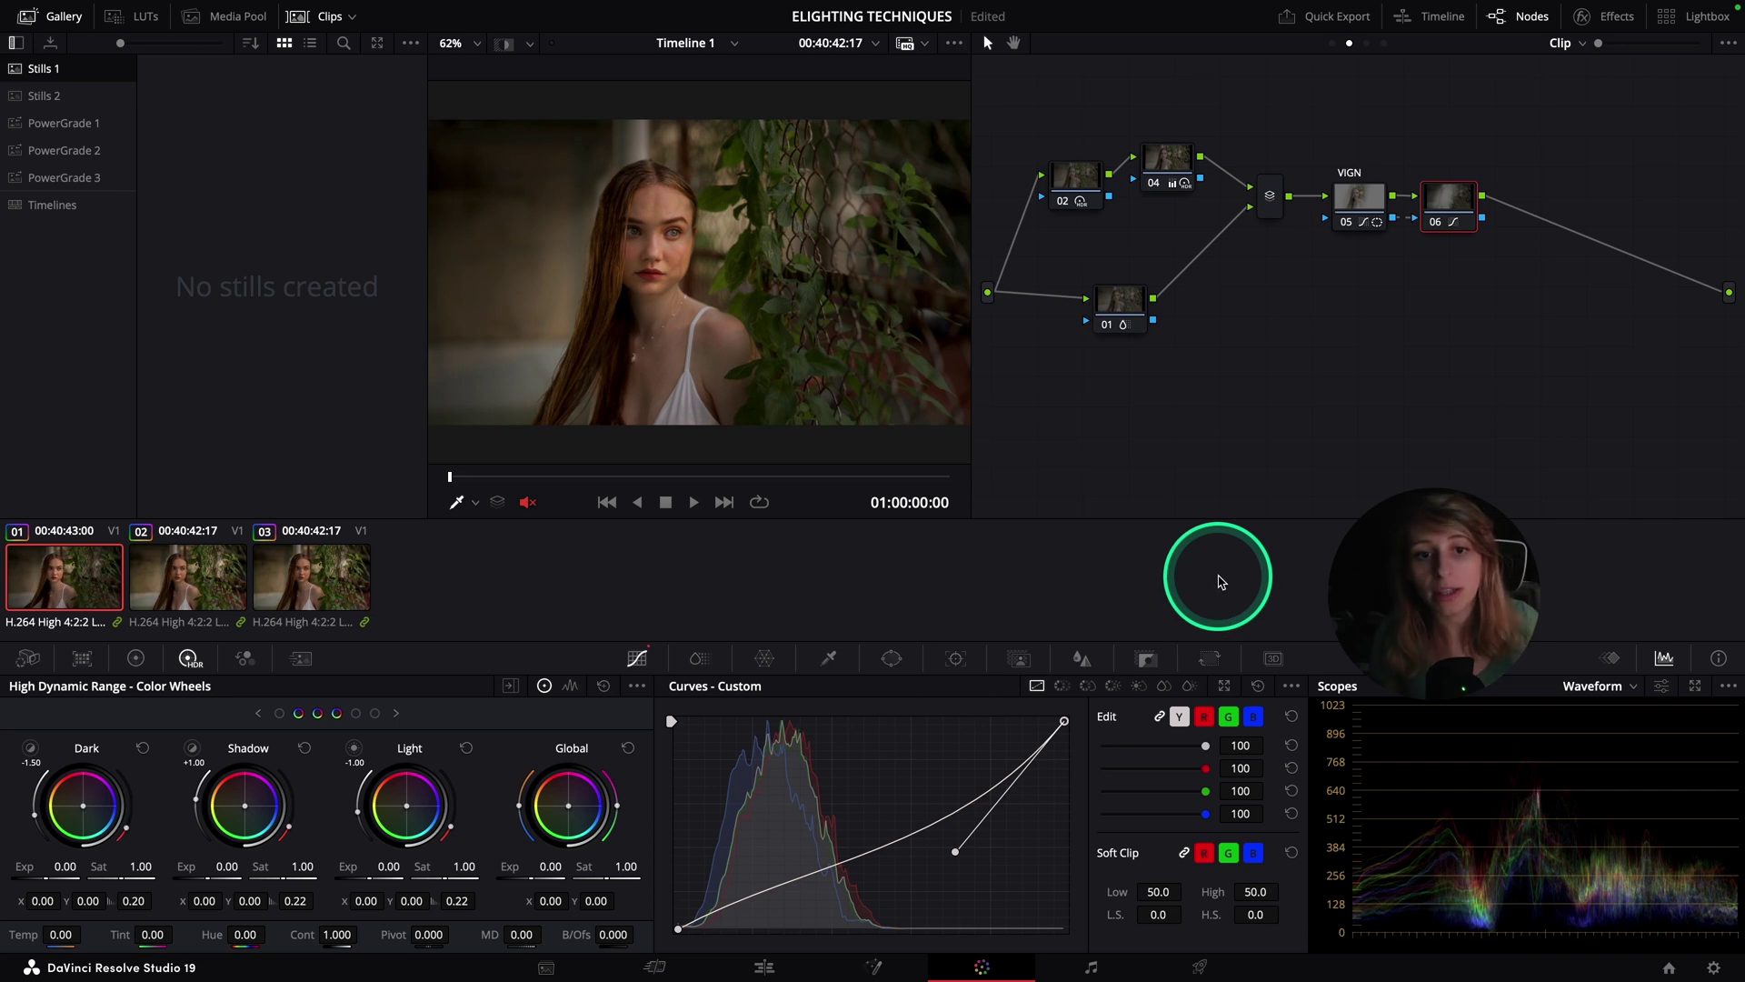
pyautogui.click(1453, 226)
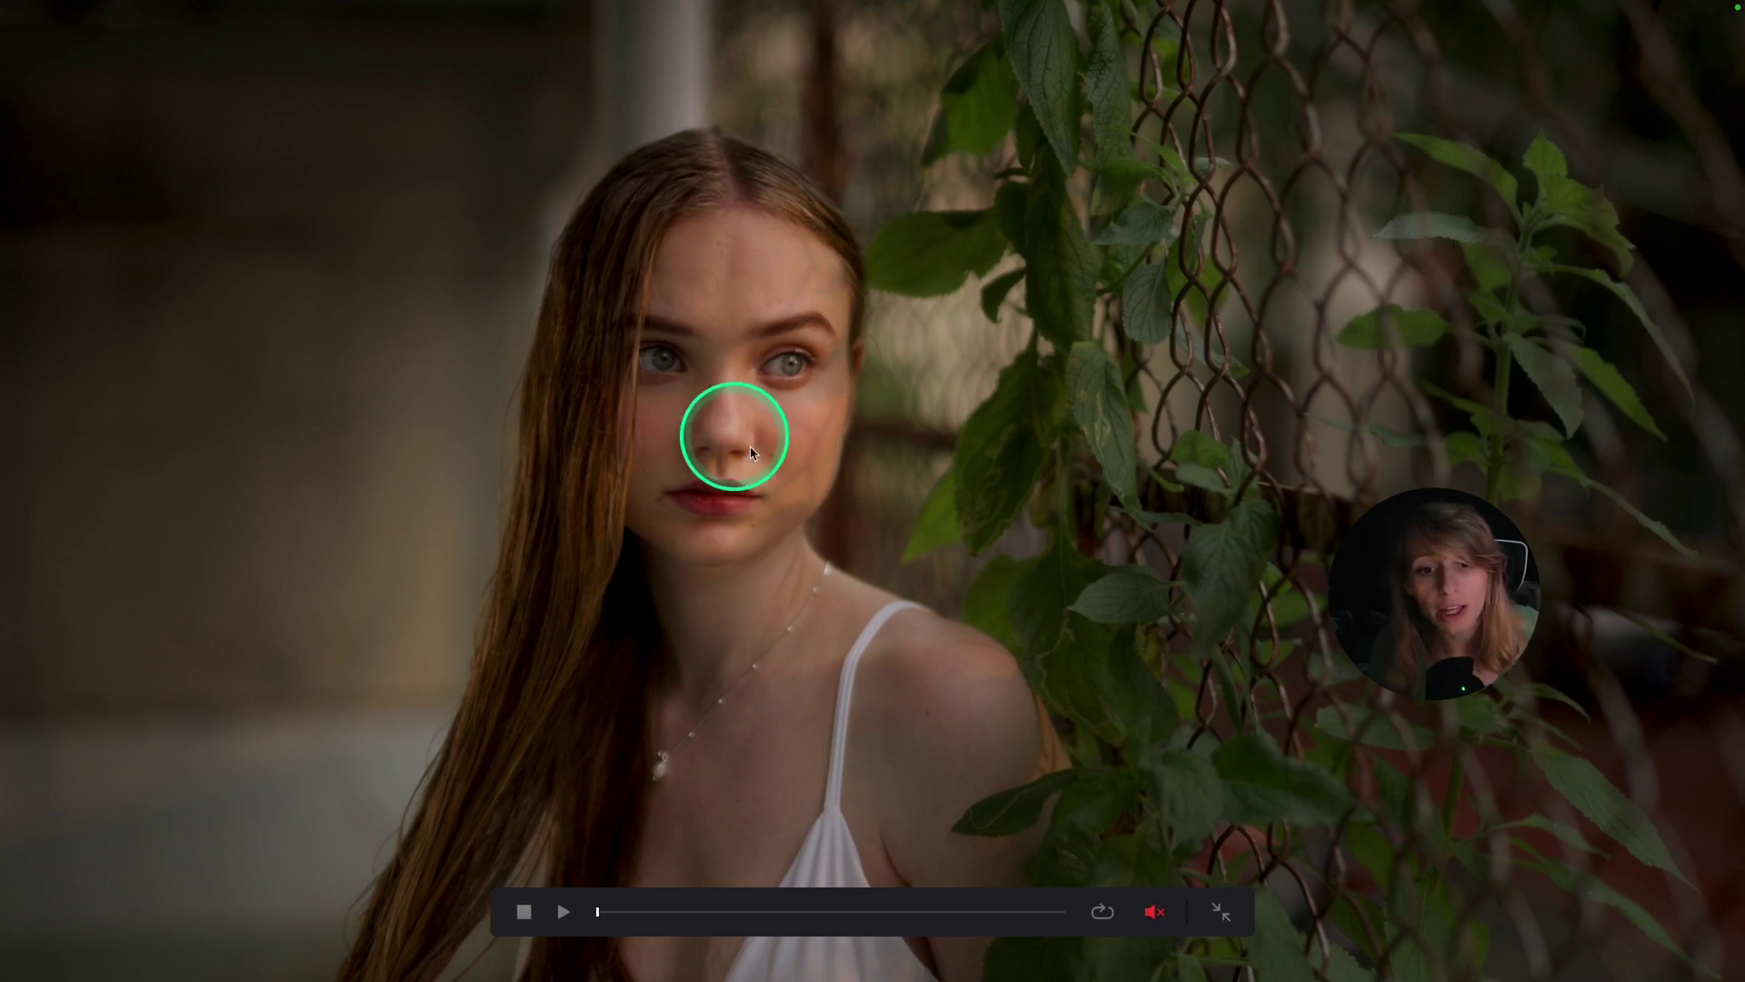
pyautogui.press('Right')
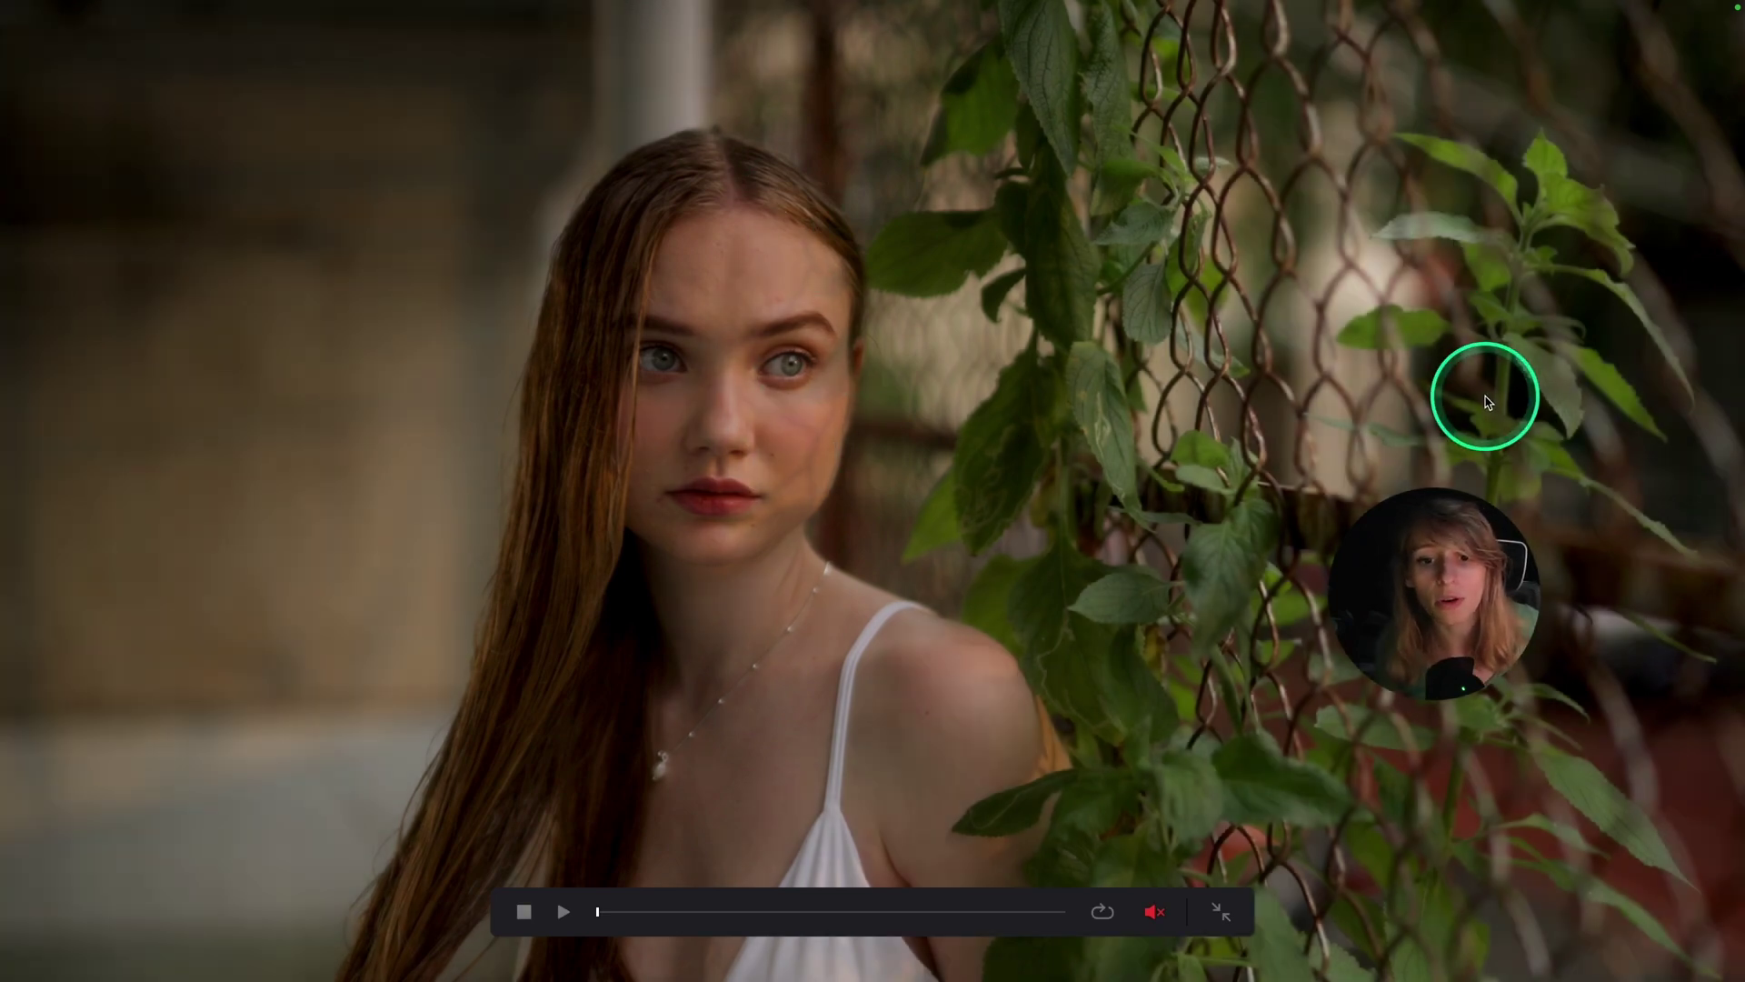
pyautogui.press('Left')
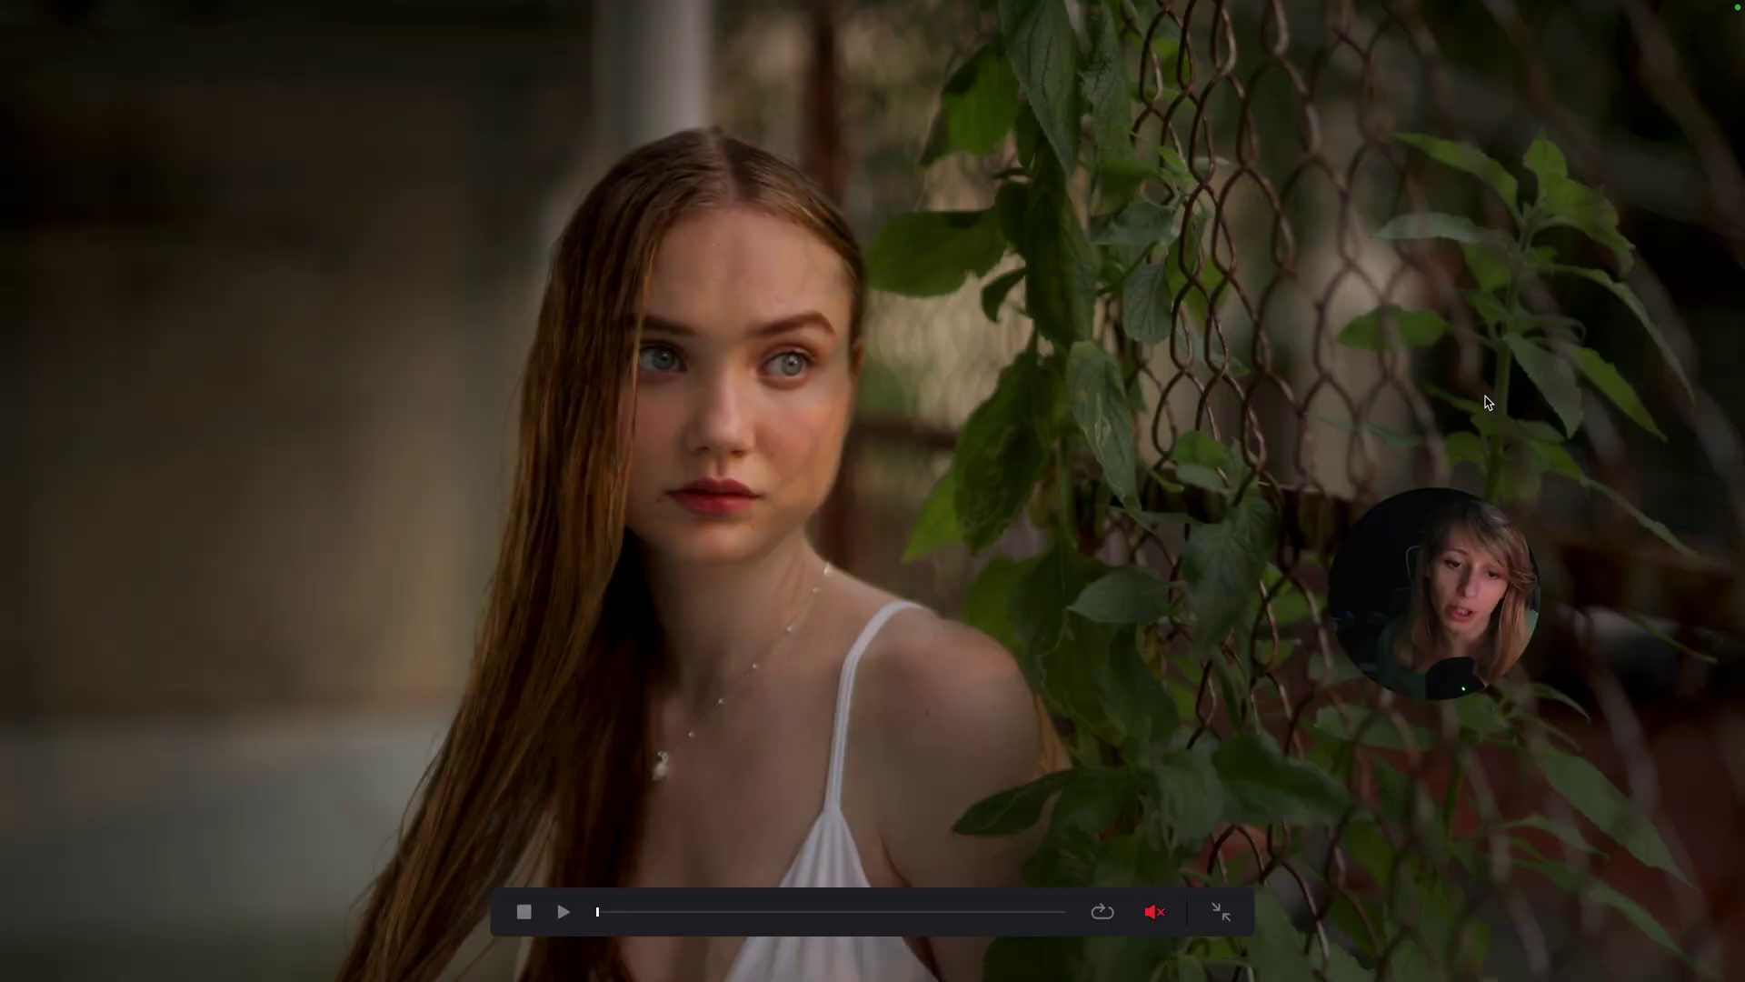
pyautogui.press('Escape')
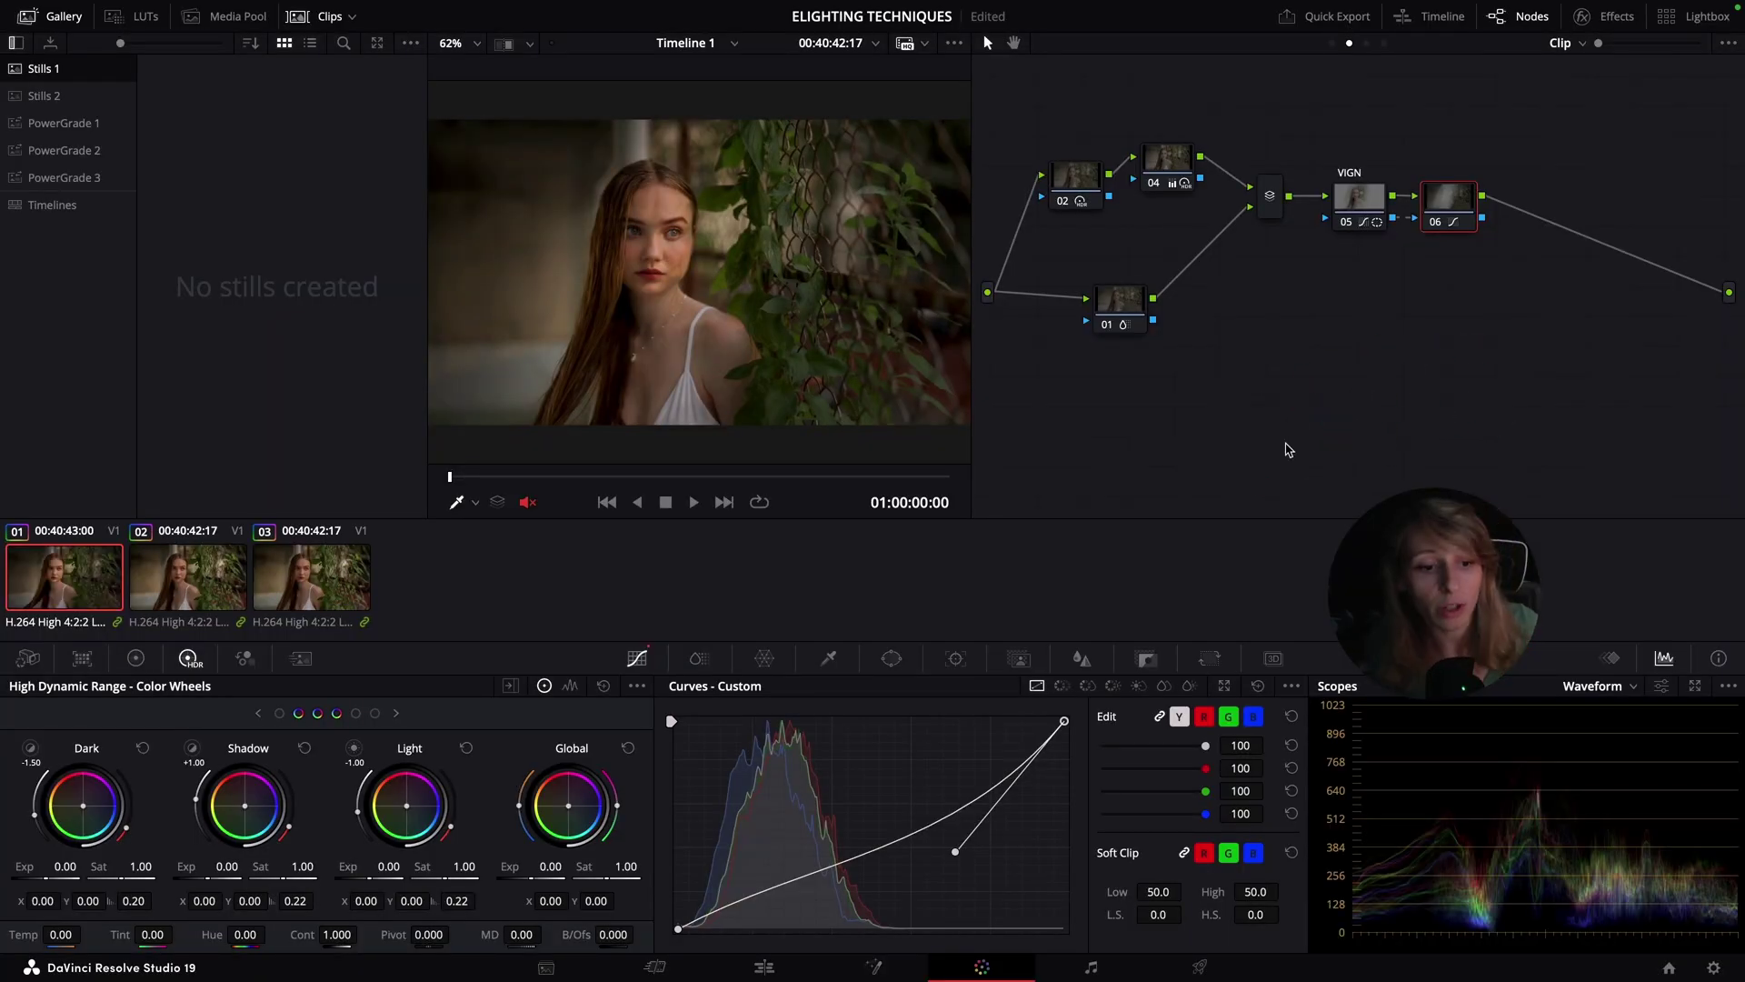
# Step: Switch to clip 02 from the clips strip
pyautogui.click(235, 600)
pyautogui.click(1270, 482)
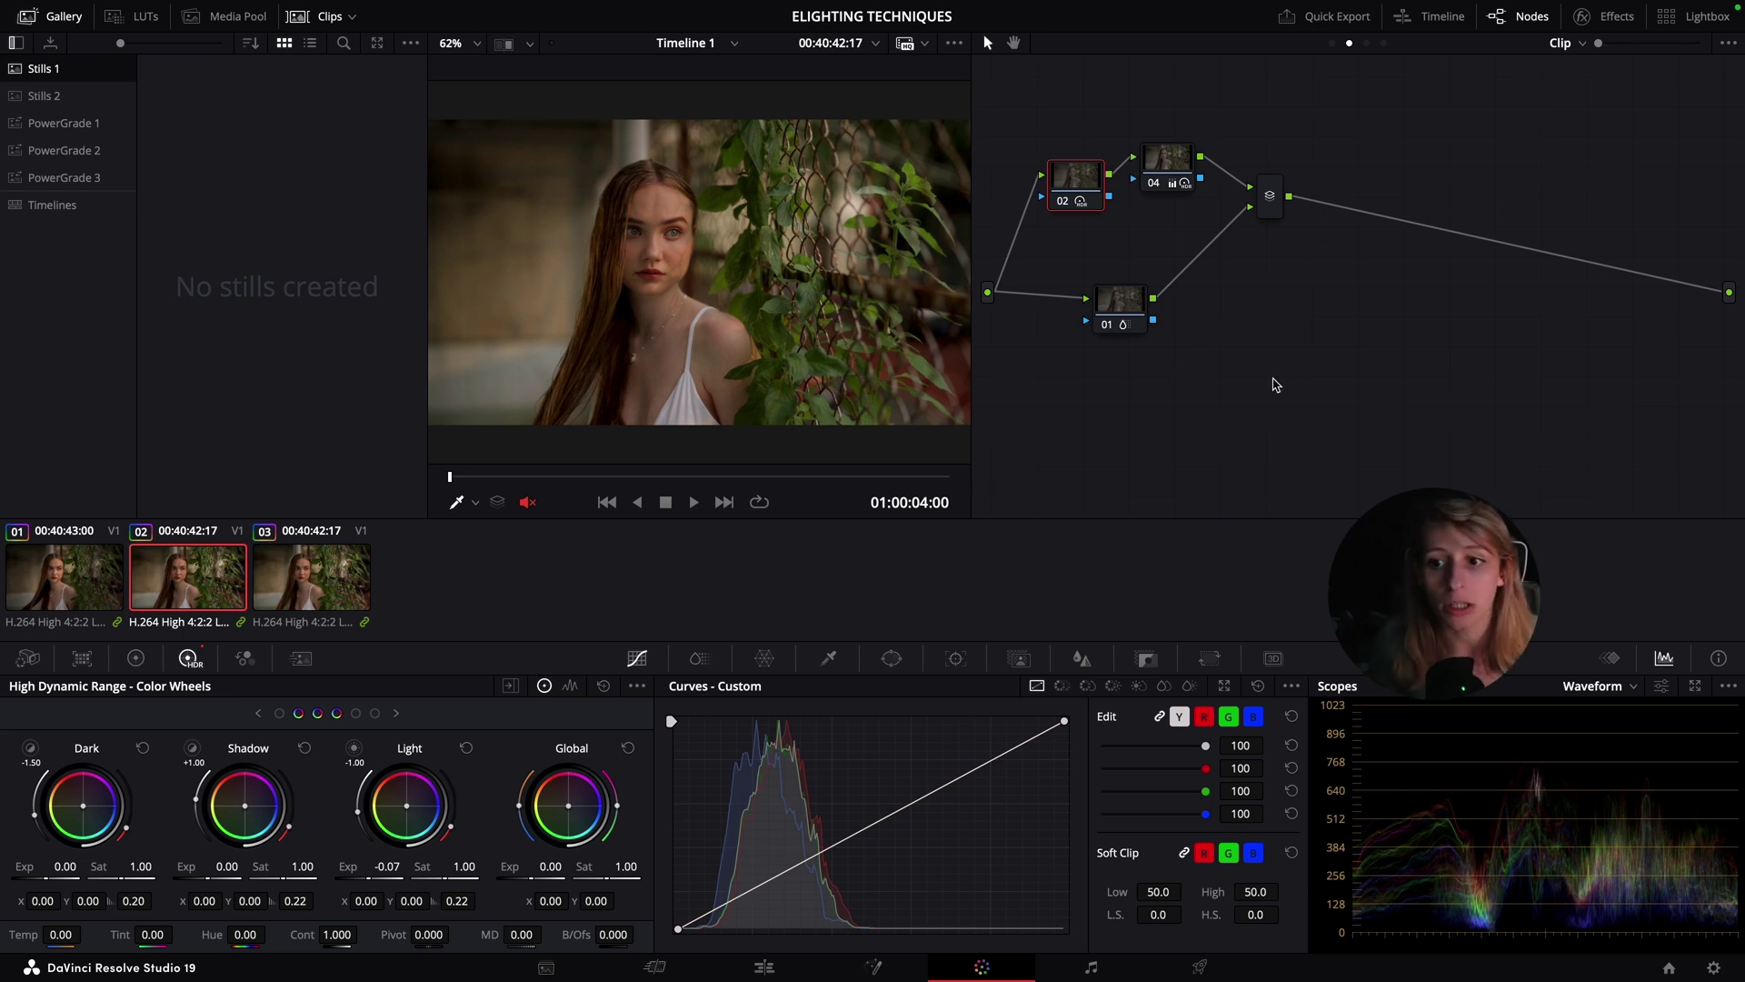
# Step: Add serial node 05 after clip 02's layer mixer, label it FACE, and show the Window palette
pyautogui.click(1270, 196)
pyautogui.click(1379, 393)
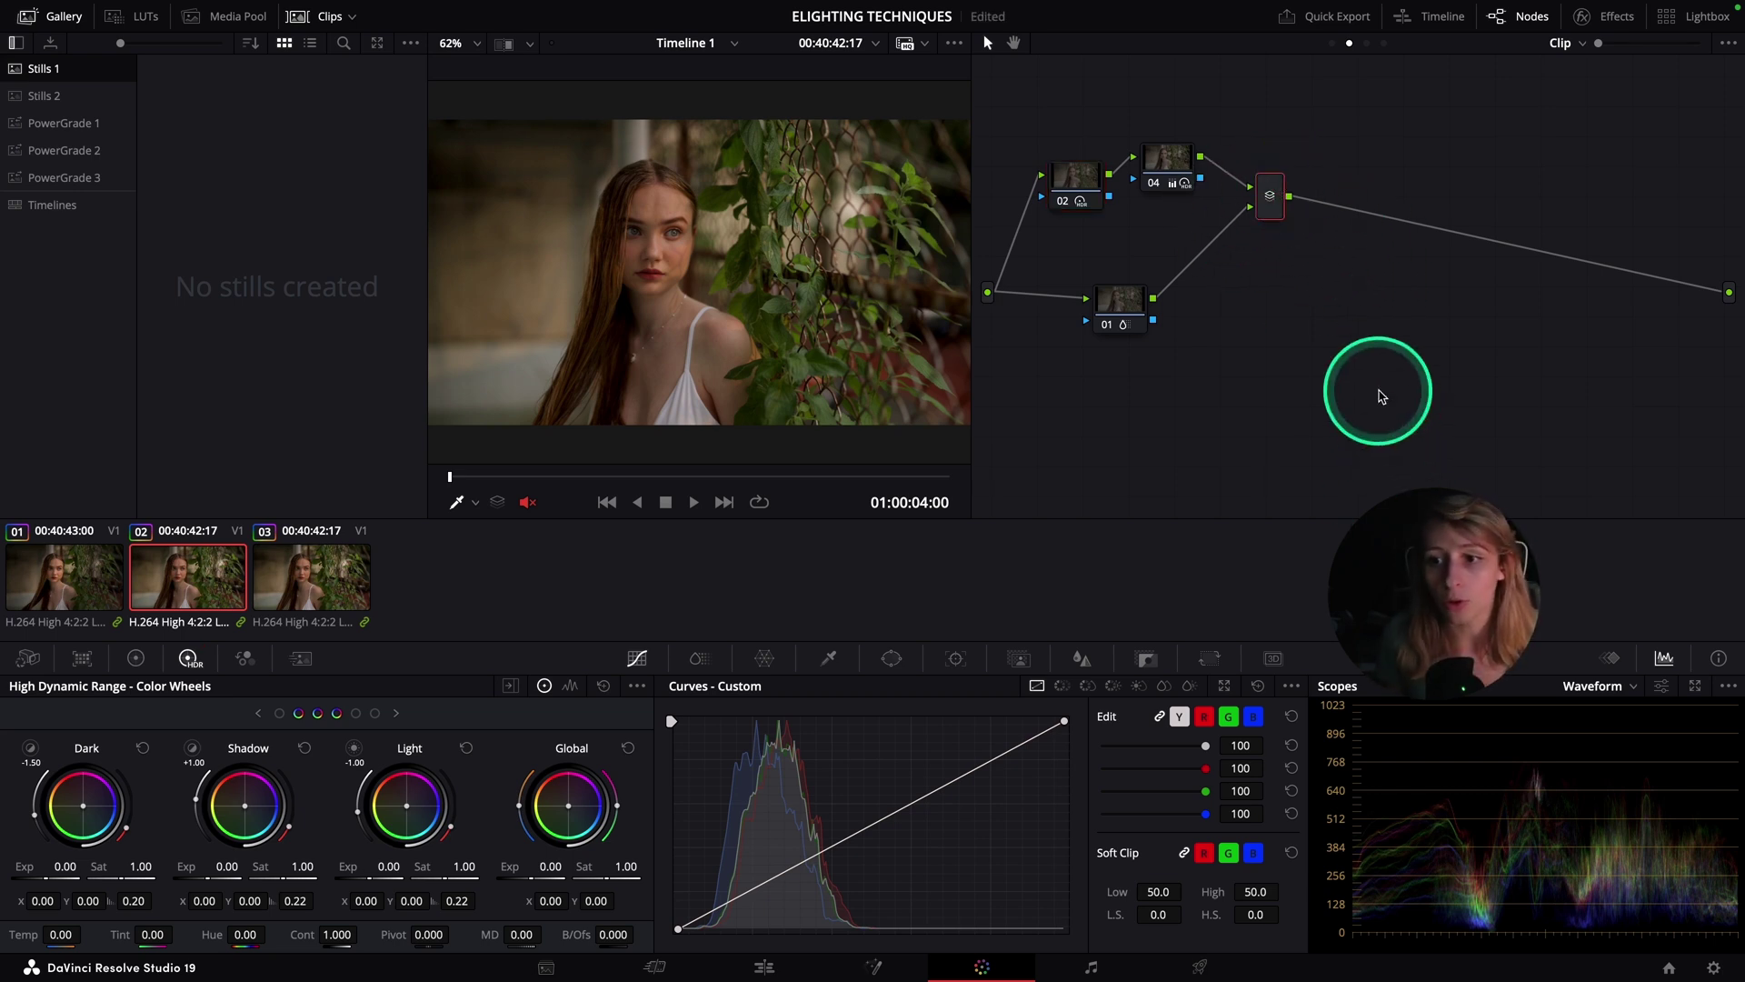
pyautogui.hotkey('alt', 's')
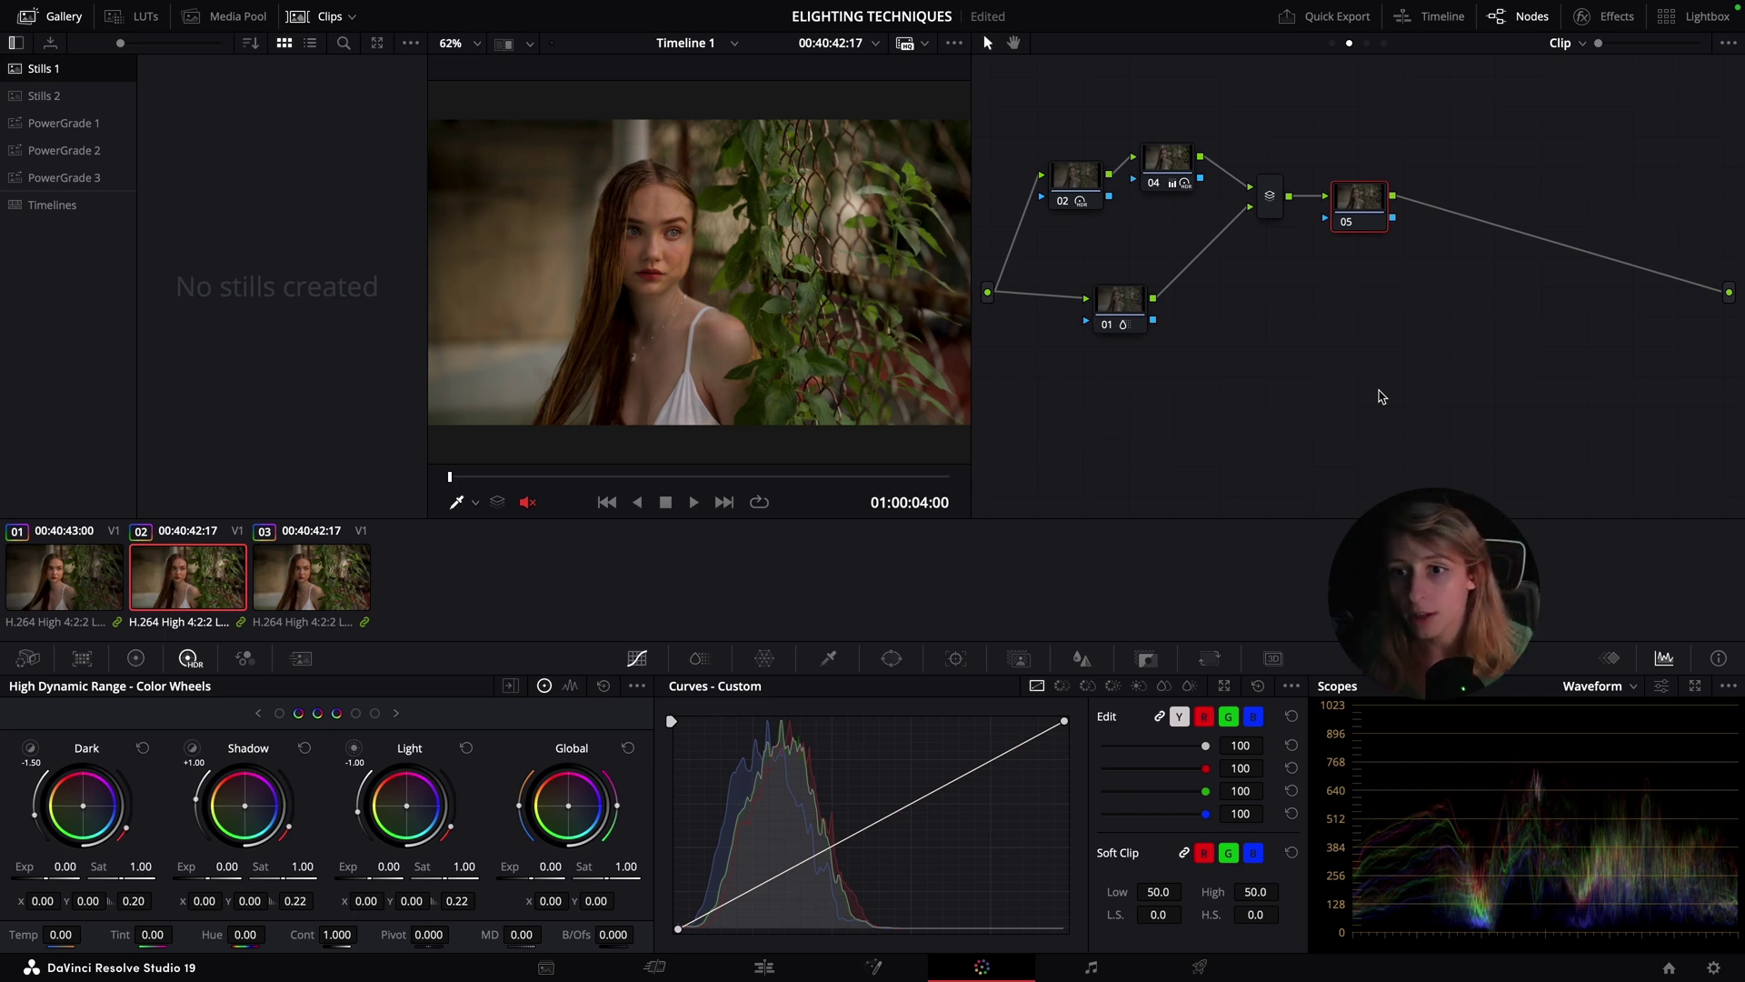
pyautogui.click(1367, 273)
pyautogui.rightClick(1339, 194)
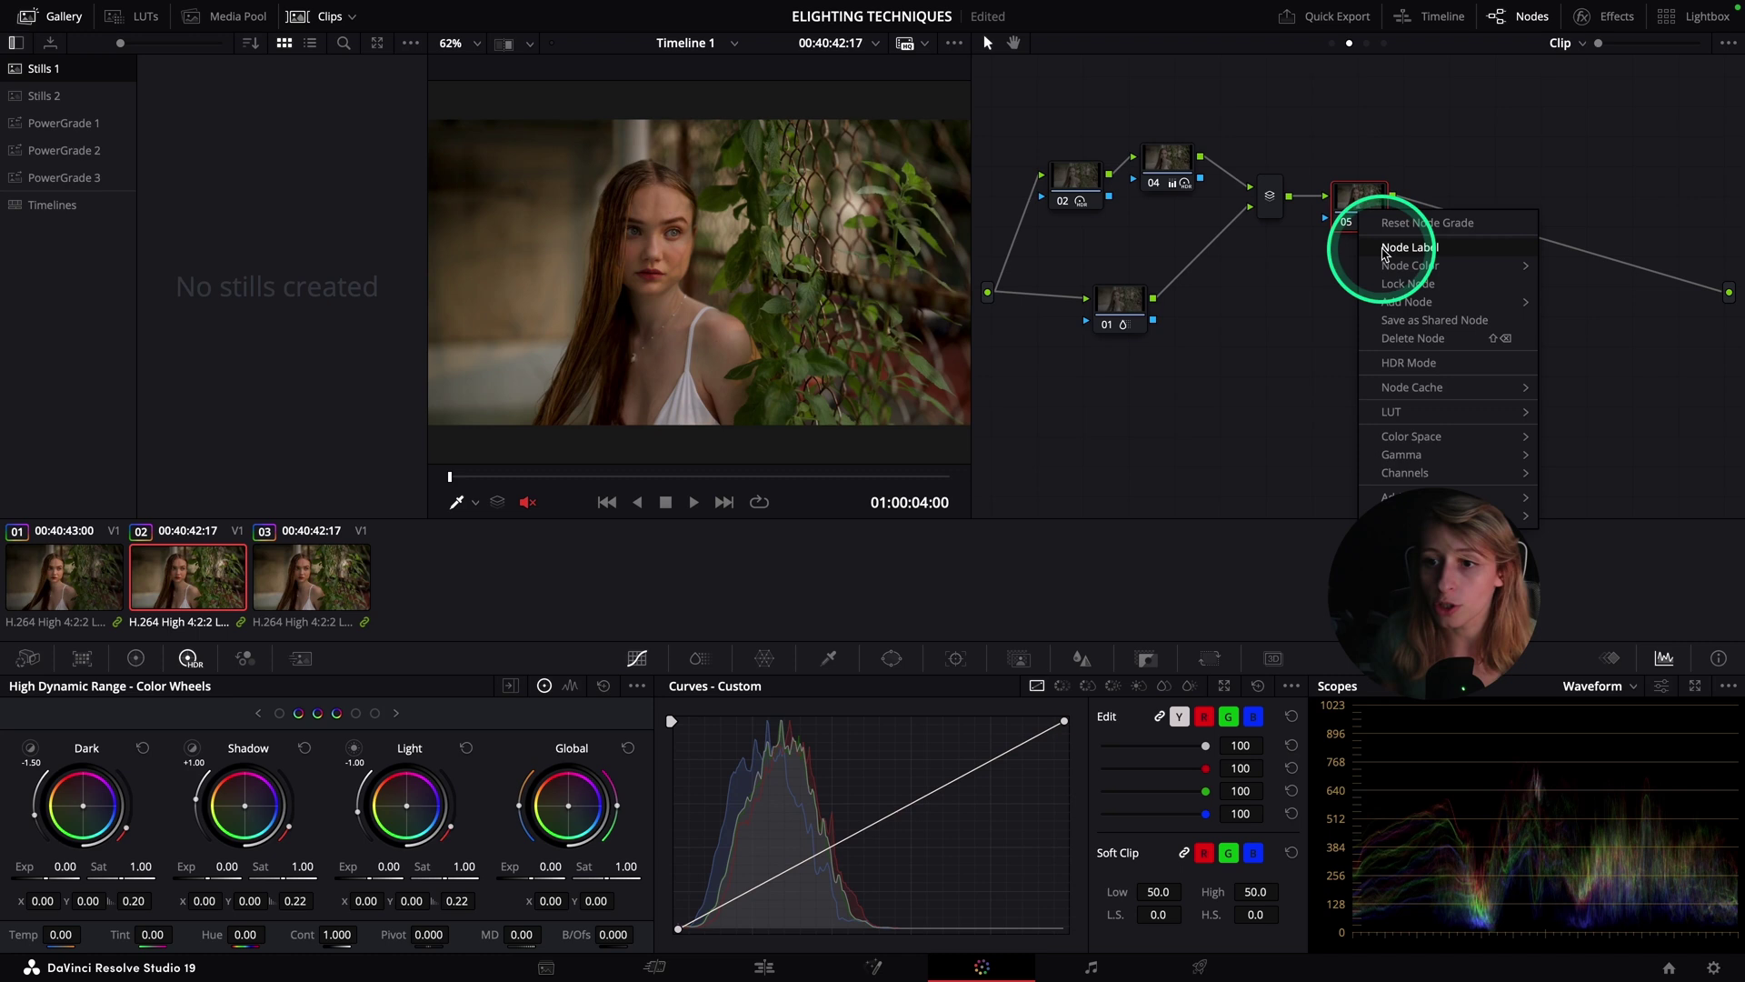
pyautogui.click(1382, 247)
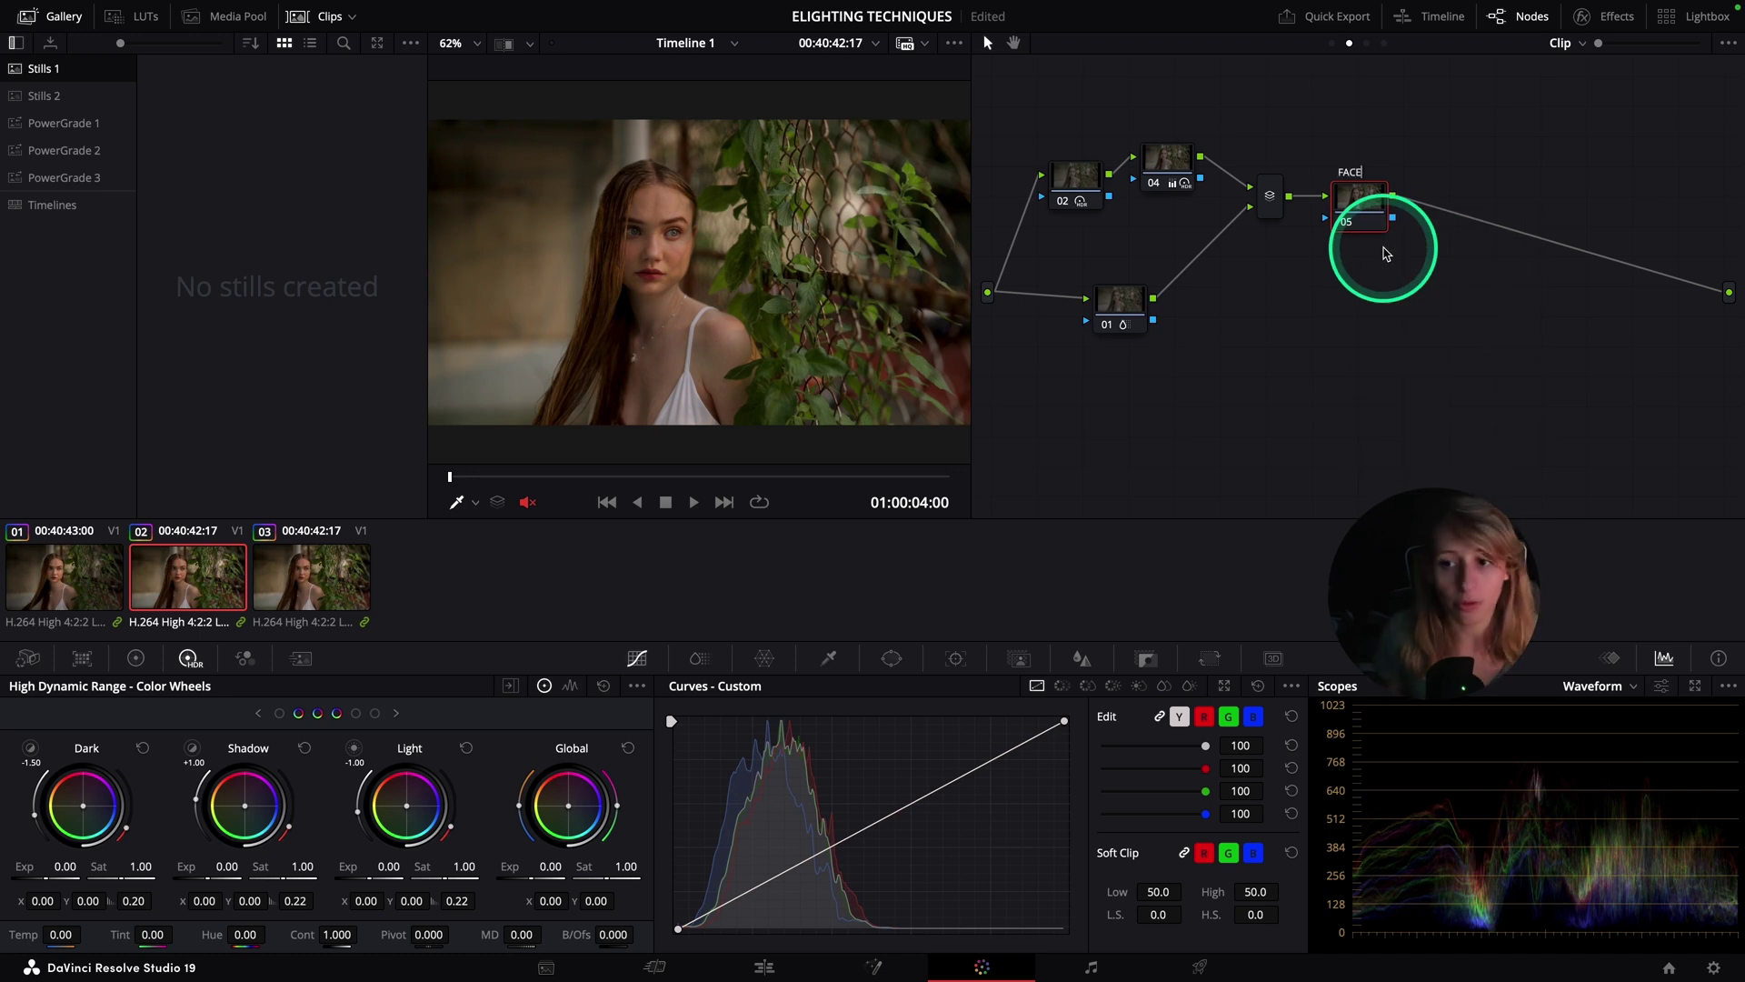
pyautogui.click(1420, 325)
pyautogui.click(896, 663)
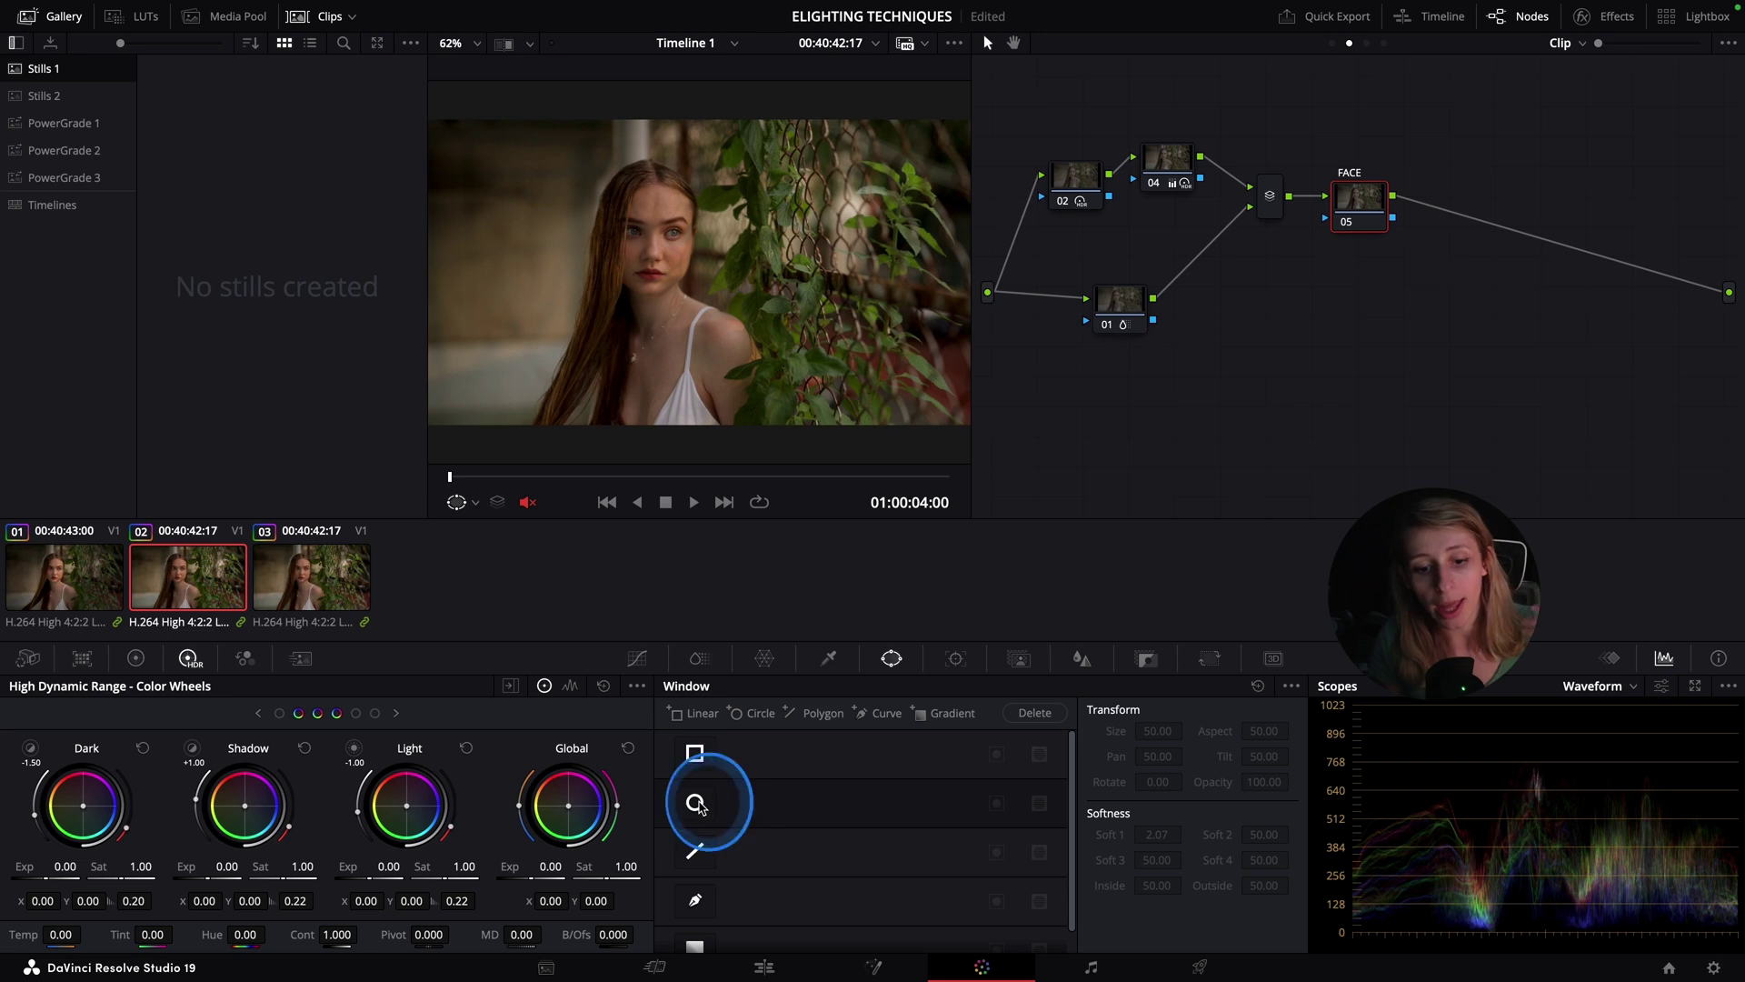
# Step: Place a circle window on her face, reshaped to a narrow tilted oval: aspect 19.94, rotation 12.10, softness 10.31
pyautogui.click(695, 803)
pyautogui.moveTo(771, 292); pyautogui.dragTo(915, 312)
pyautogui.click(682, 284)
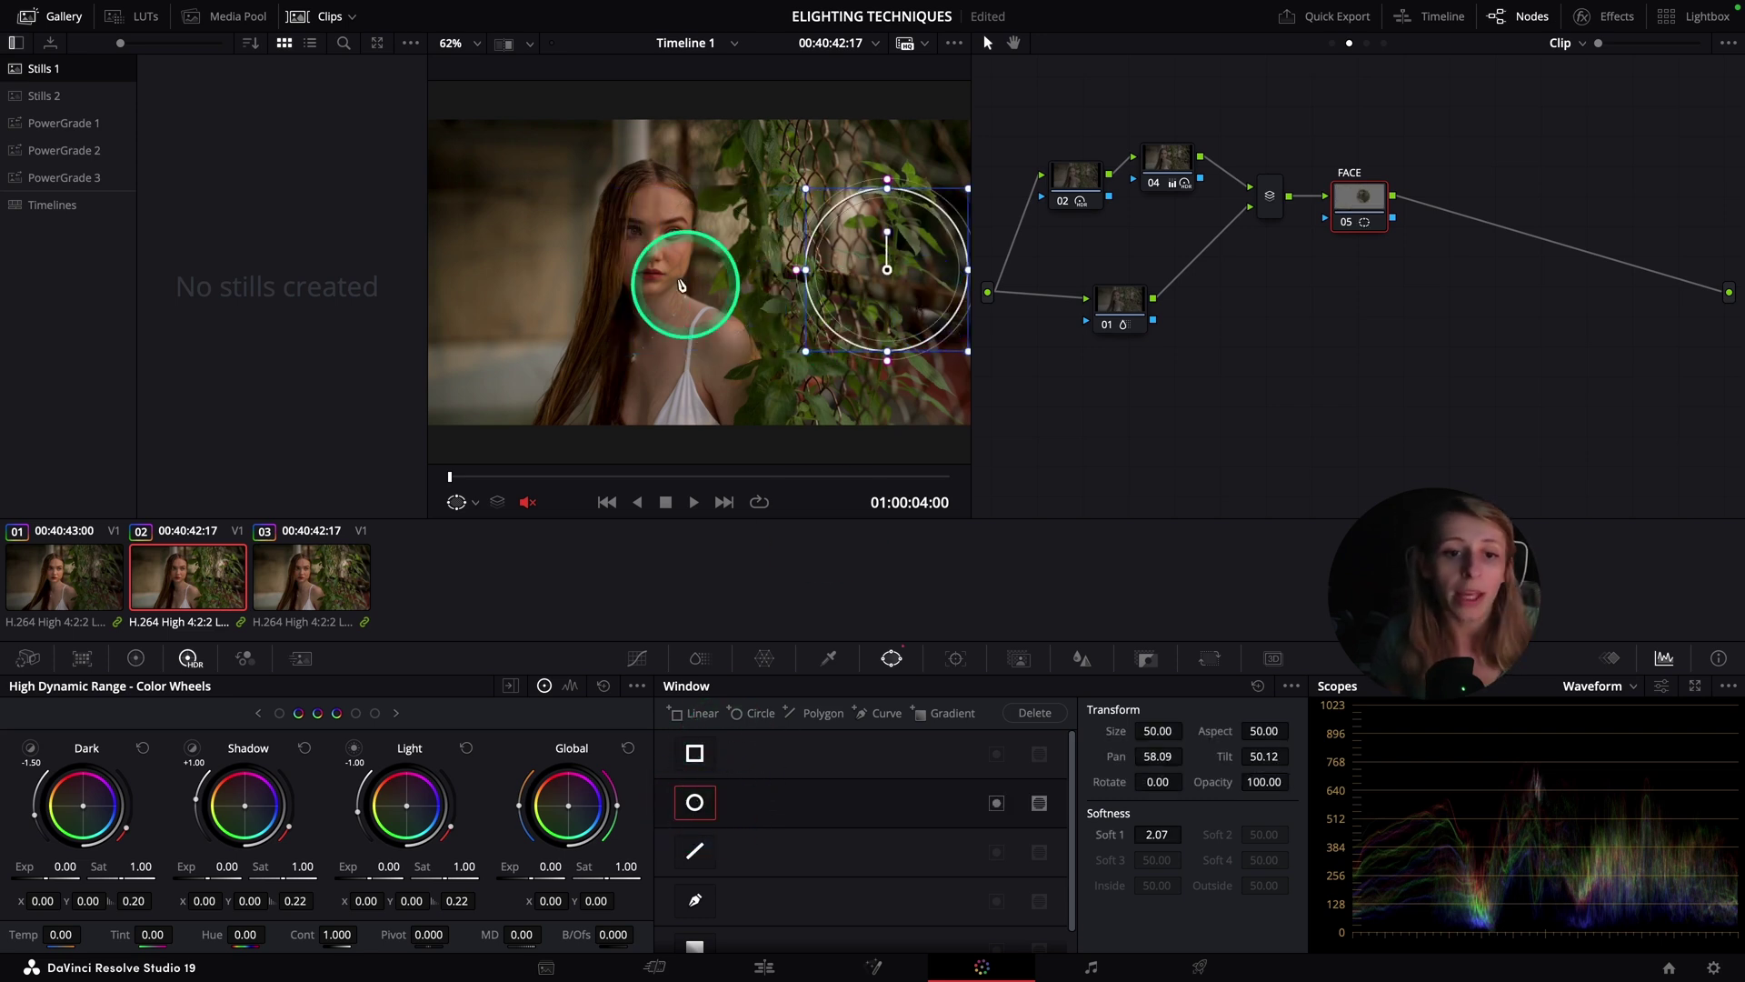
pyautogui.scroll(2, 647, 263)
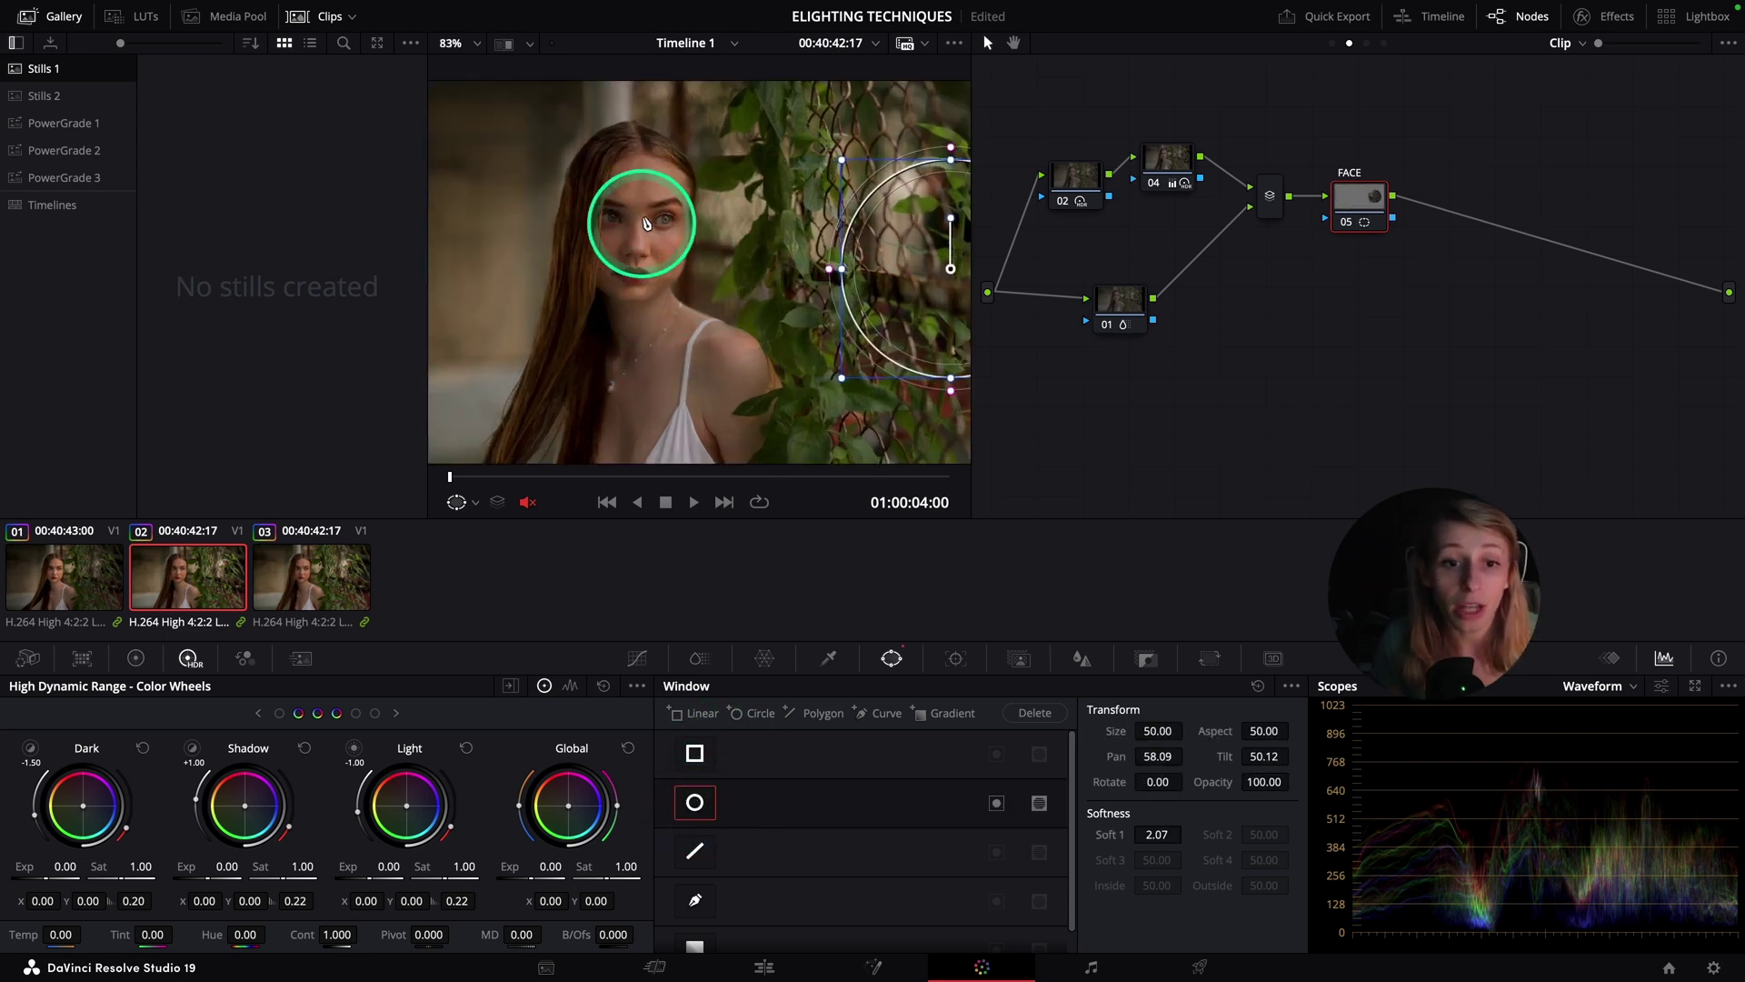
pyautogui.click(623, 188)
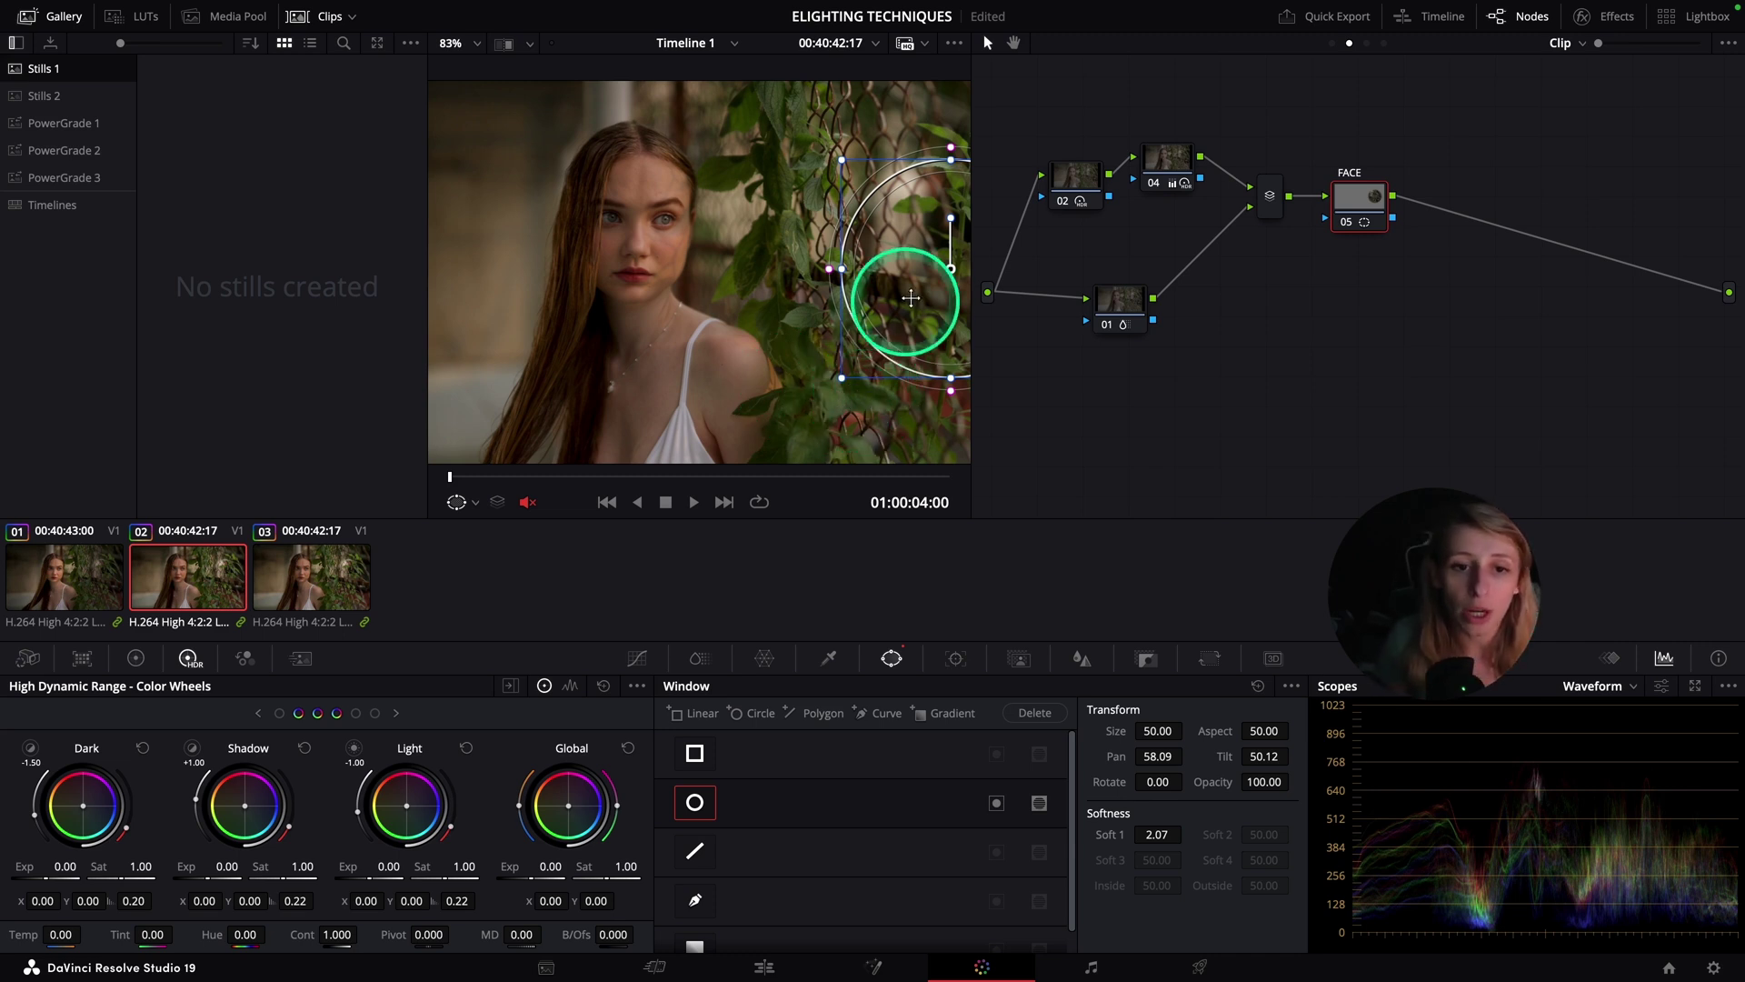
pyautogui.moveTo(917, 294); pyautogui.dragTo(602, 276)
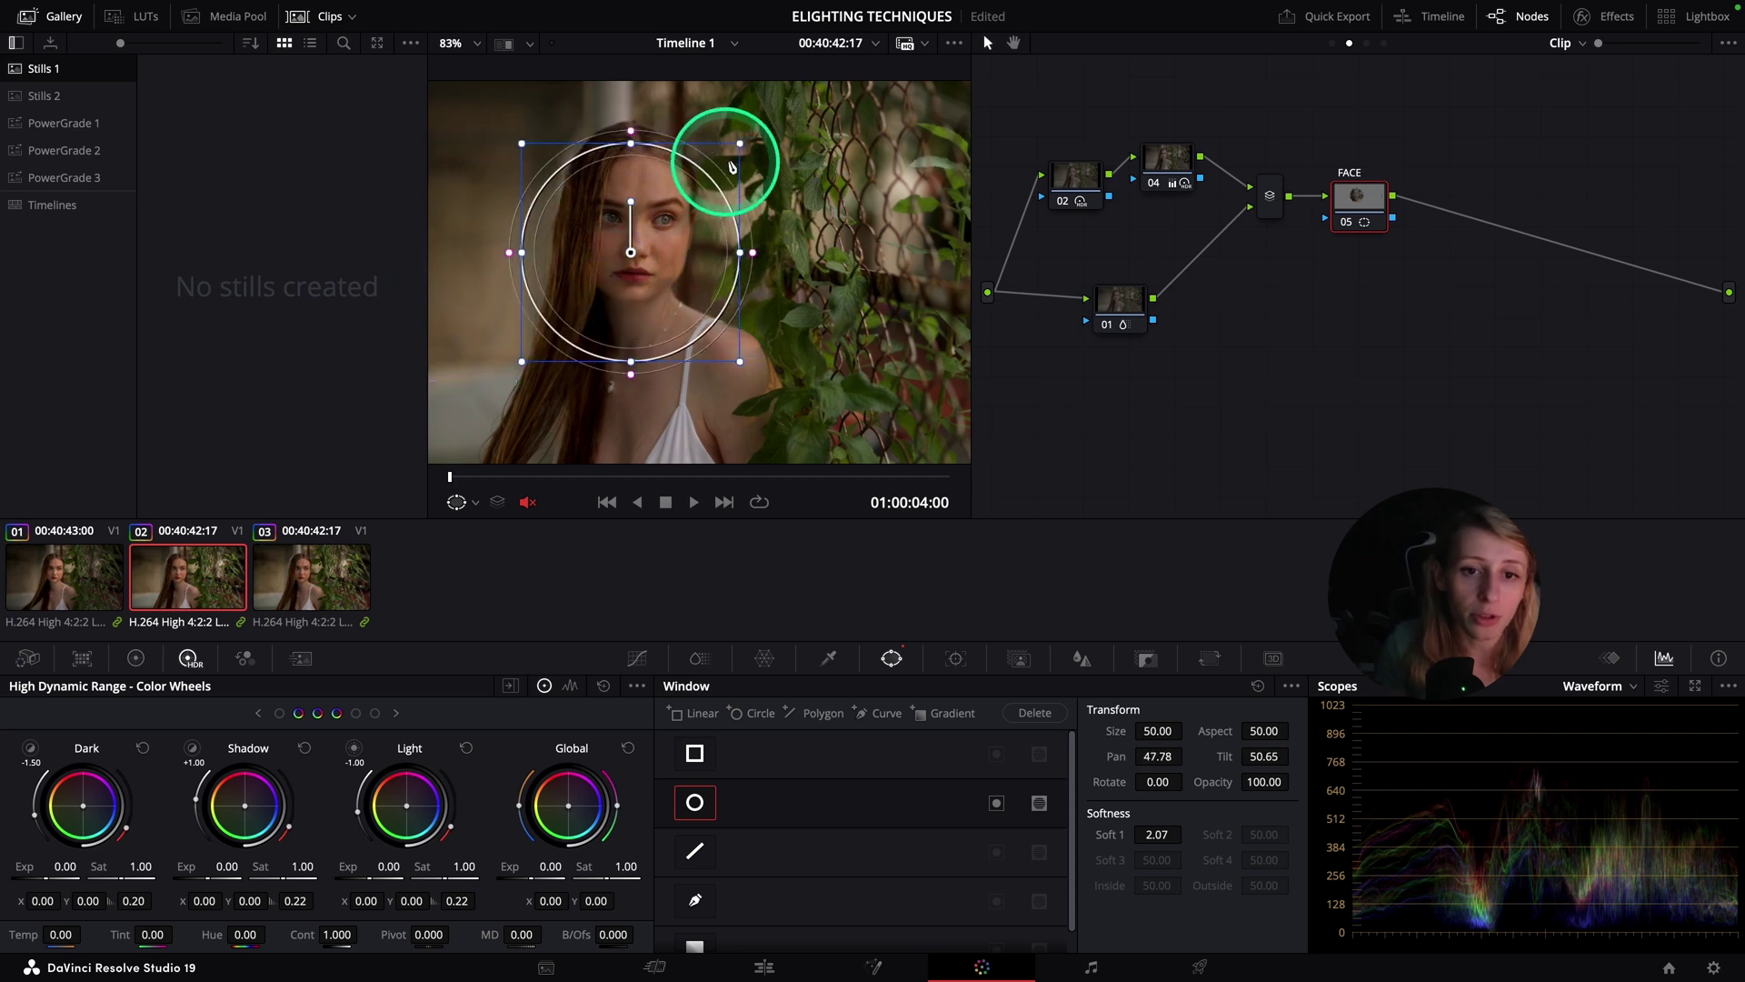
pyautogui.moveTo(659, 222); pyautogui.dragTo(718, 250)
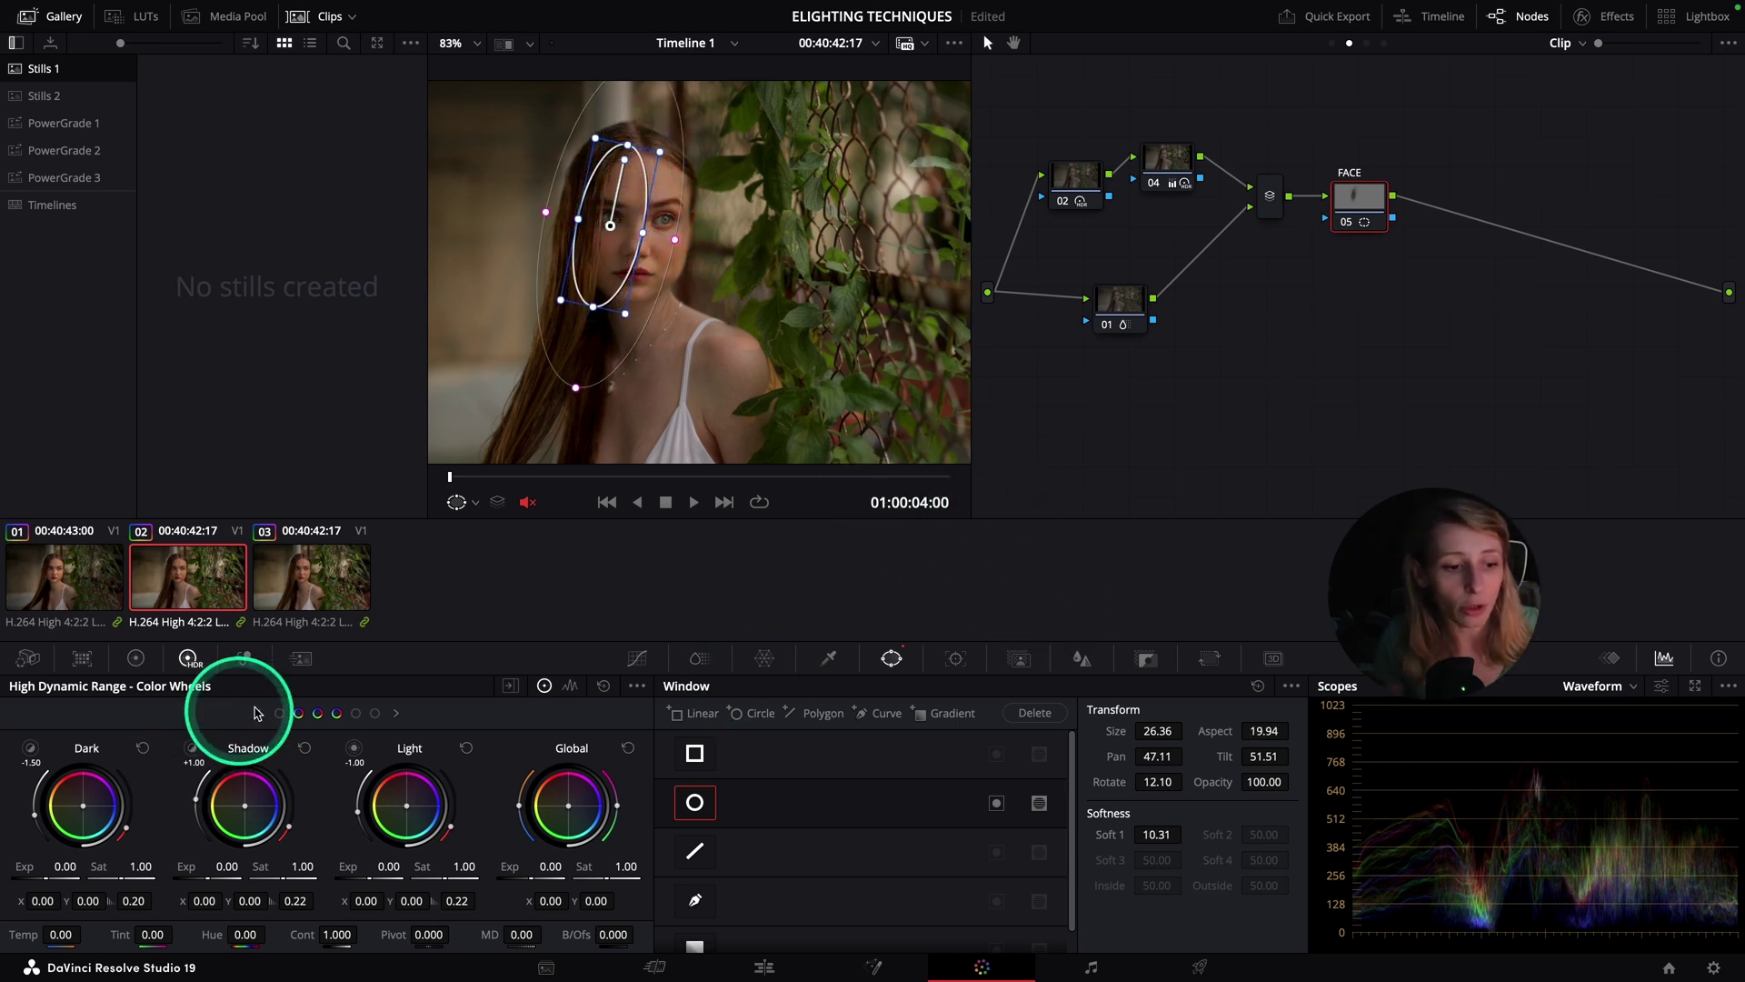
# Step: Raise the FACE node's HDR Light exposure to 0.26
pyautogui.click(135, 659)
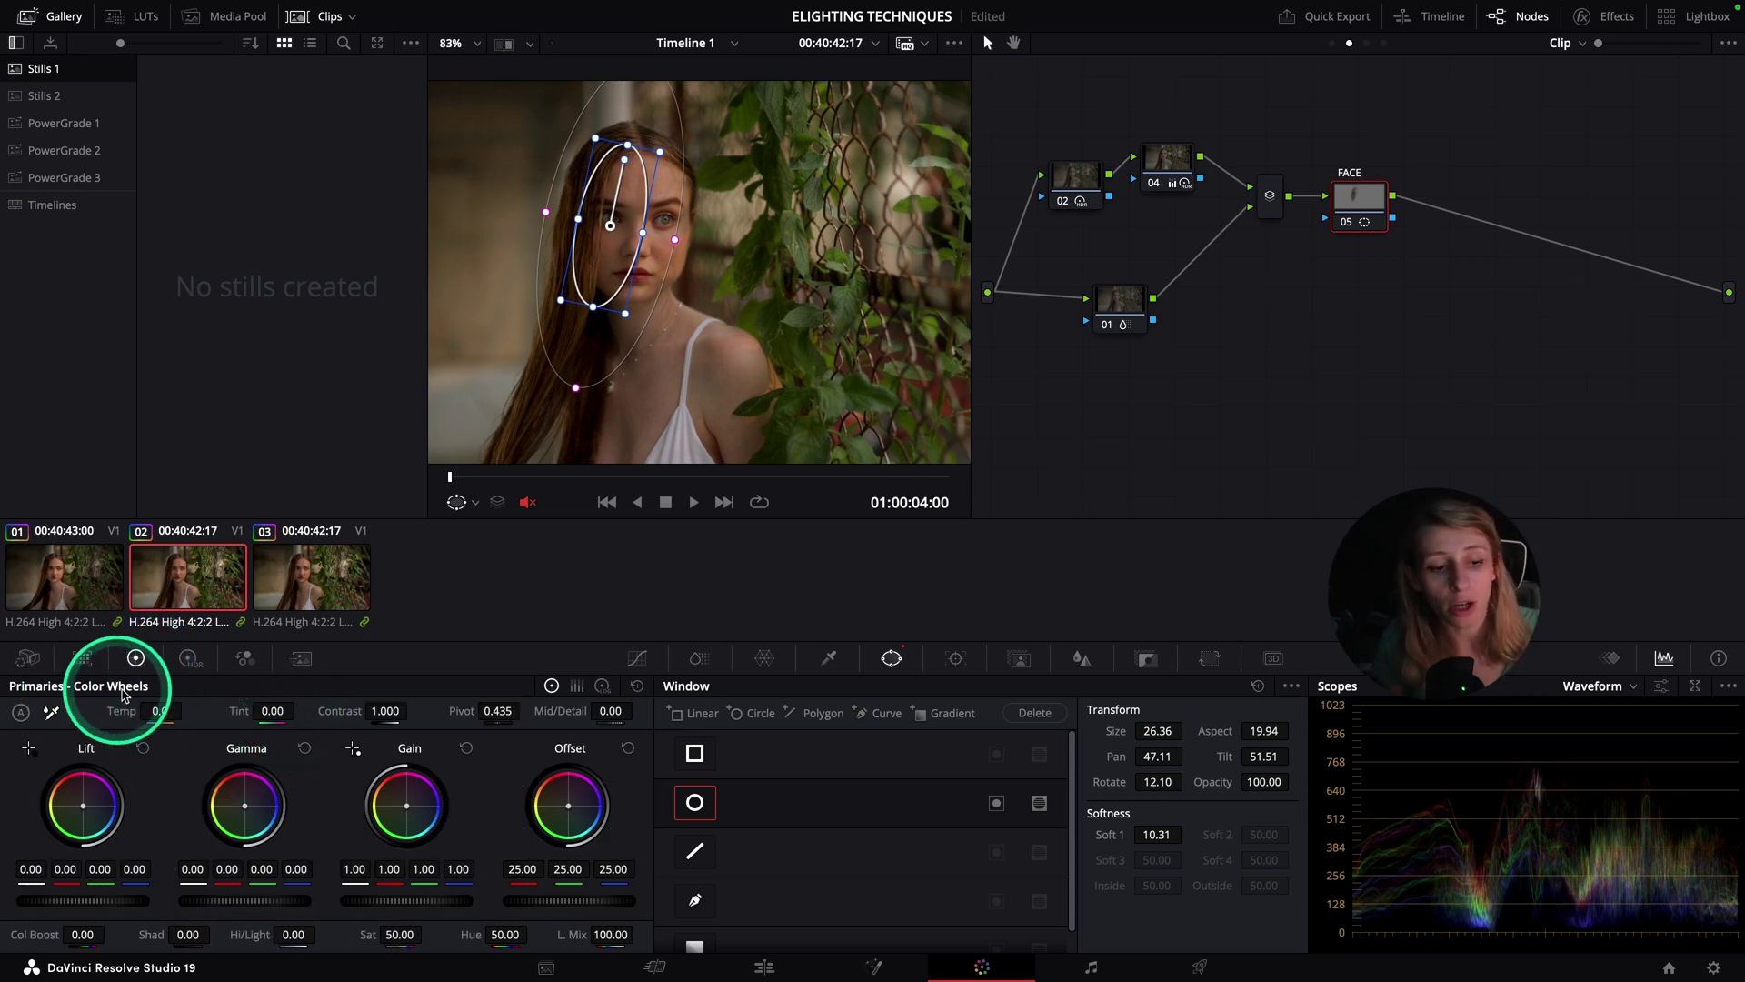
pyautogui.click(190, 661)
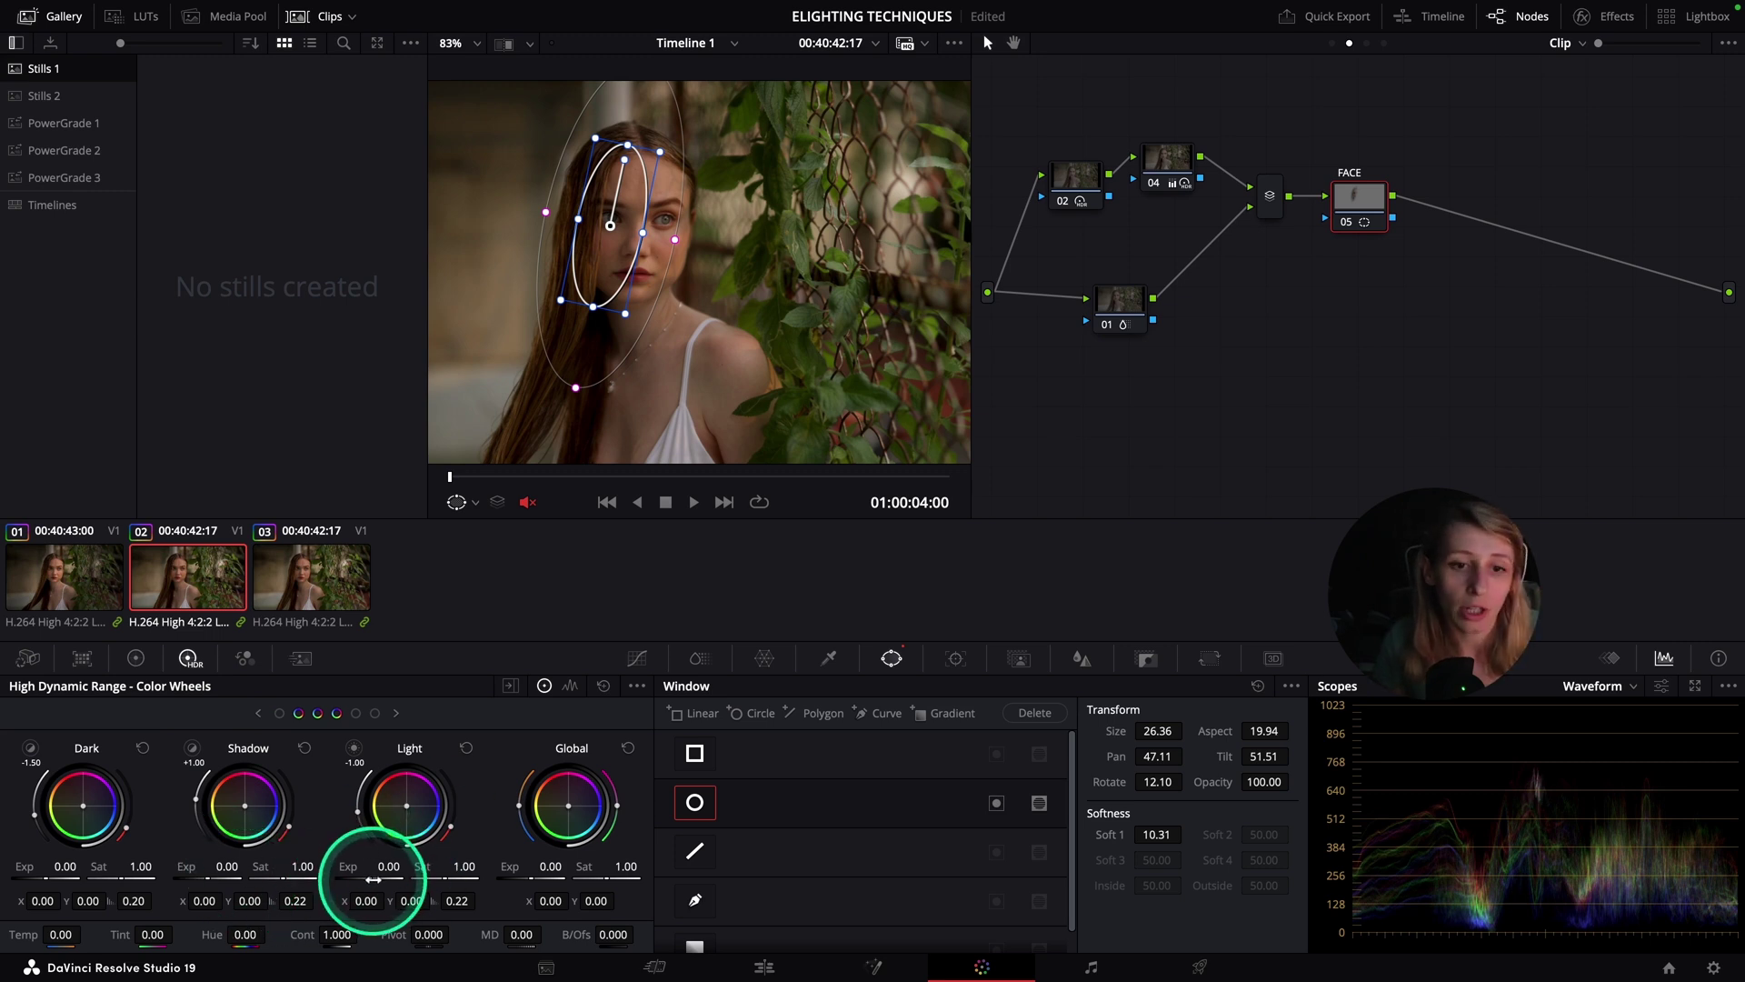
pyautogui.moveTo(373, 880); pyautogui.dragTo(484, 880)
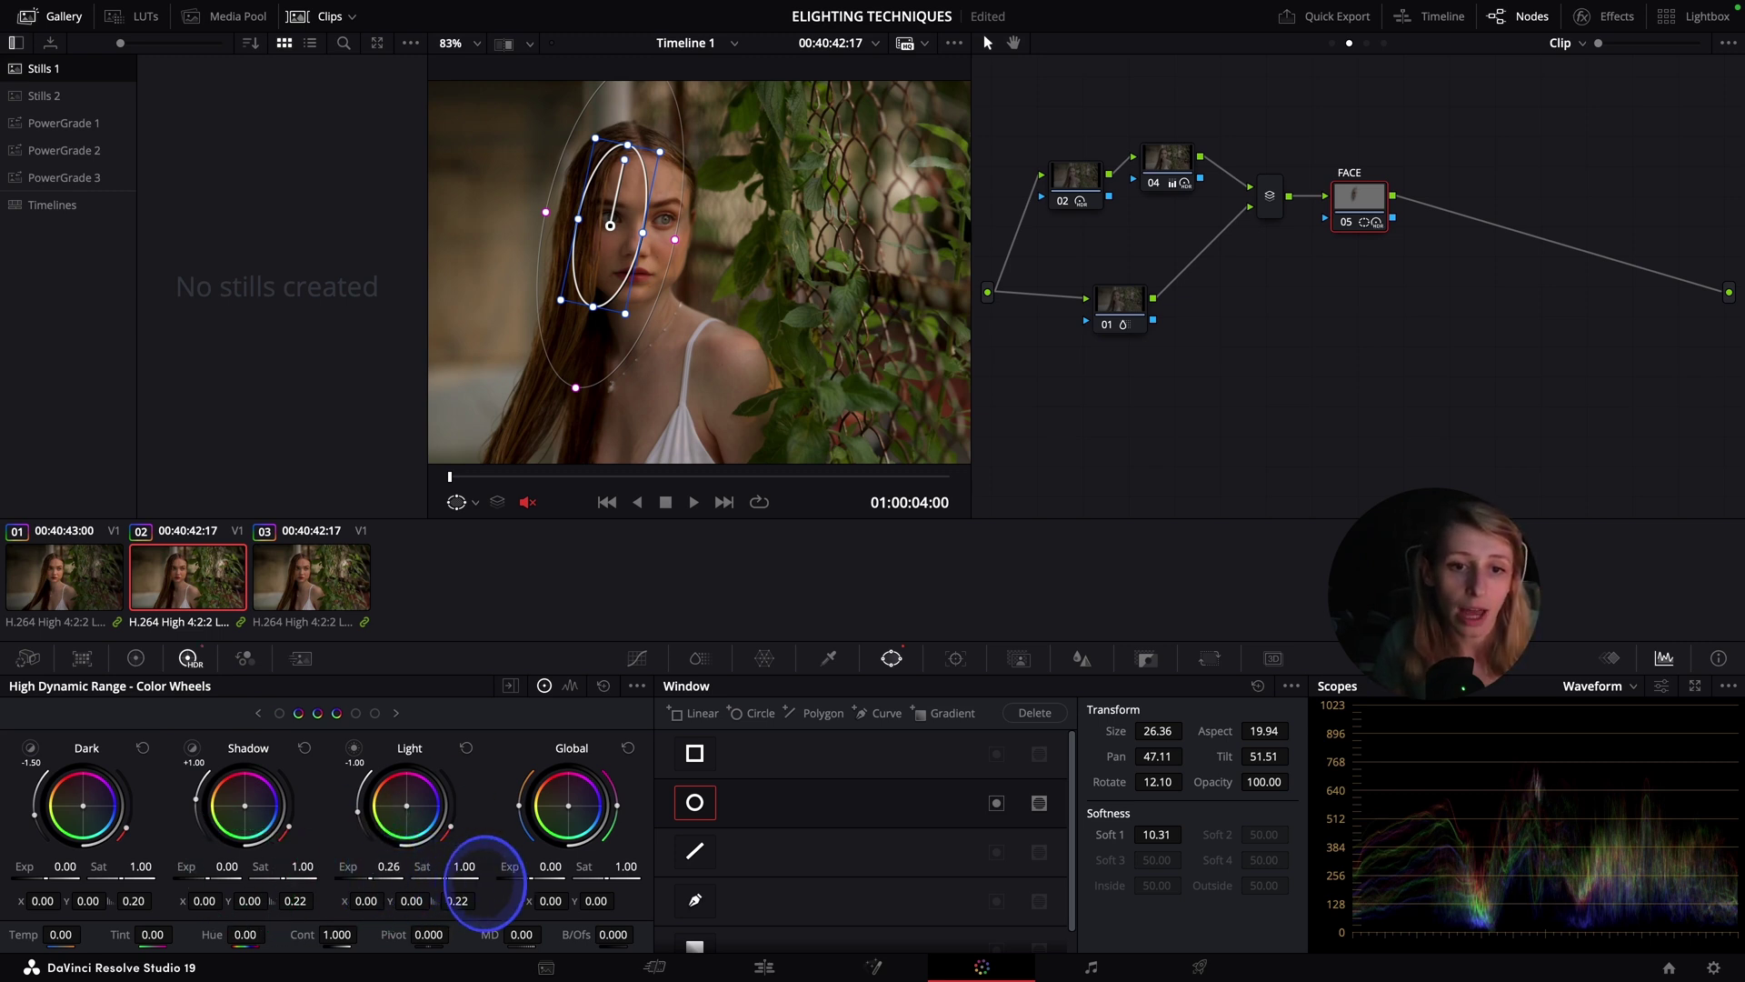
# Step: Turn the viewer's window overlay off and preview the result full screen
pyautogui.click(456, 502)
pyautogui.click(491, 536)
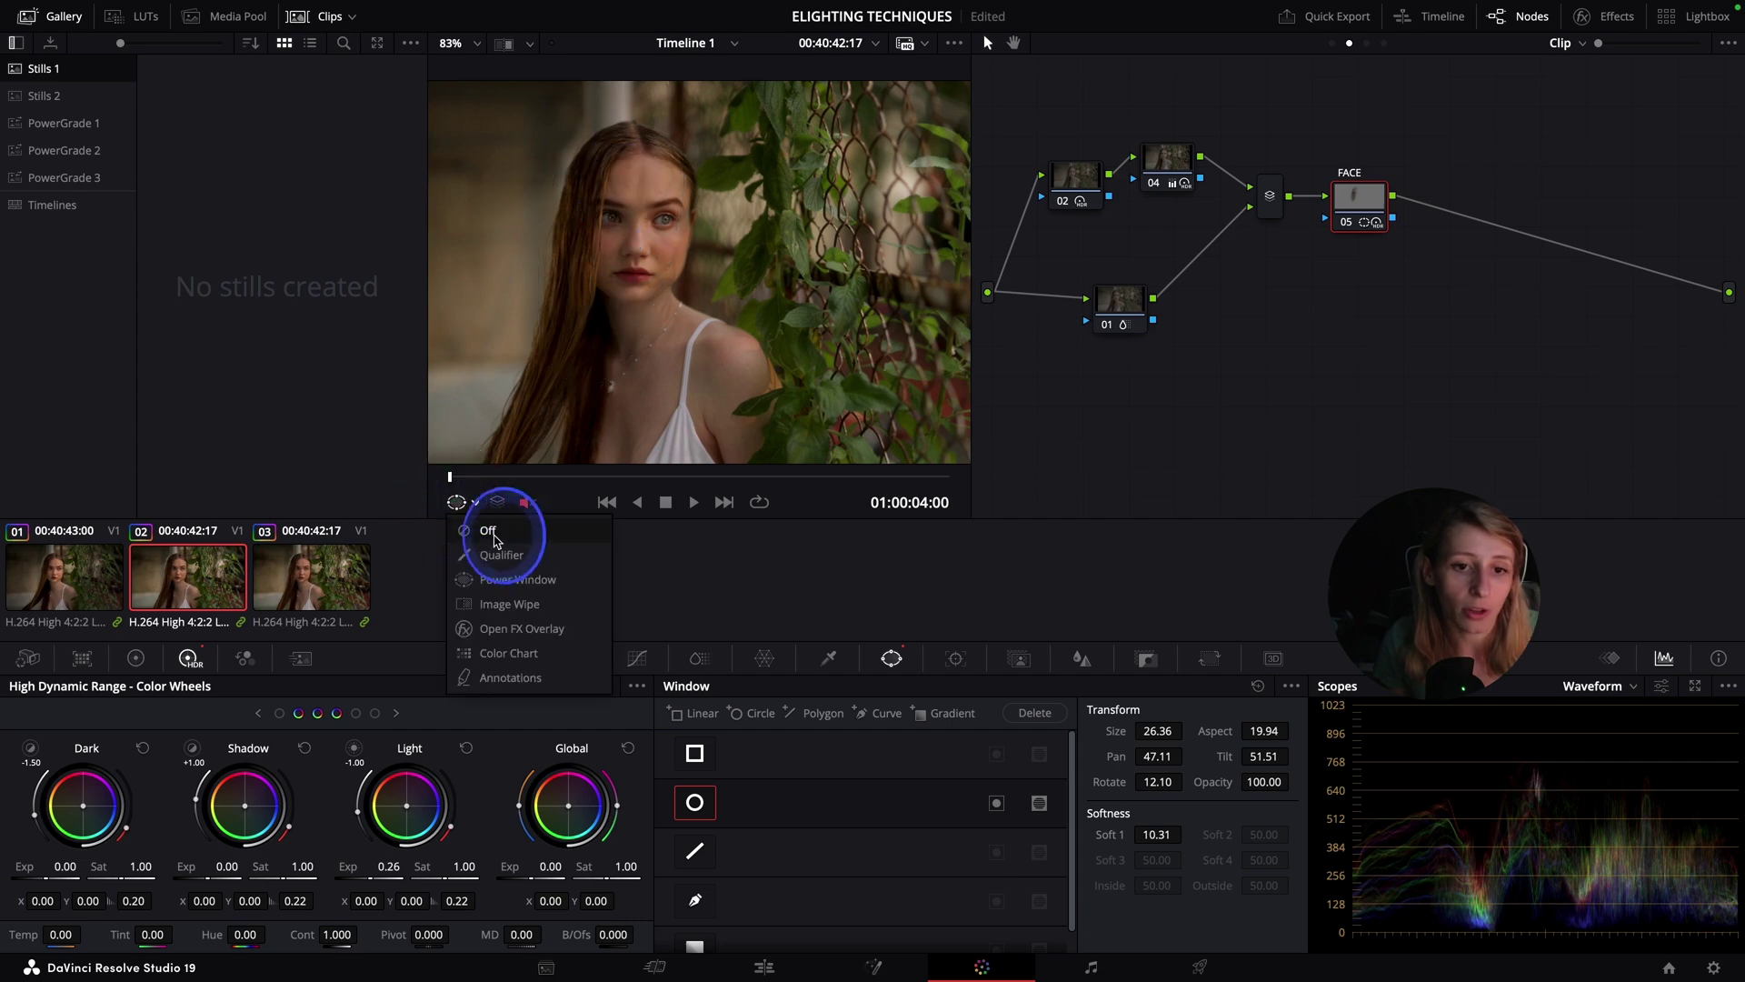
pyautogui.click(783, 606)
pyautogui.hotkey('ctrl', 'f')
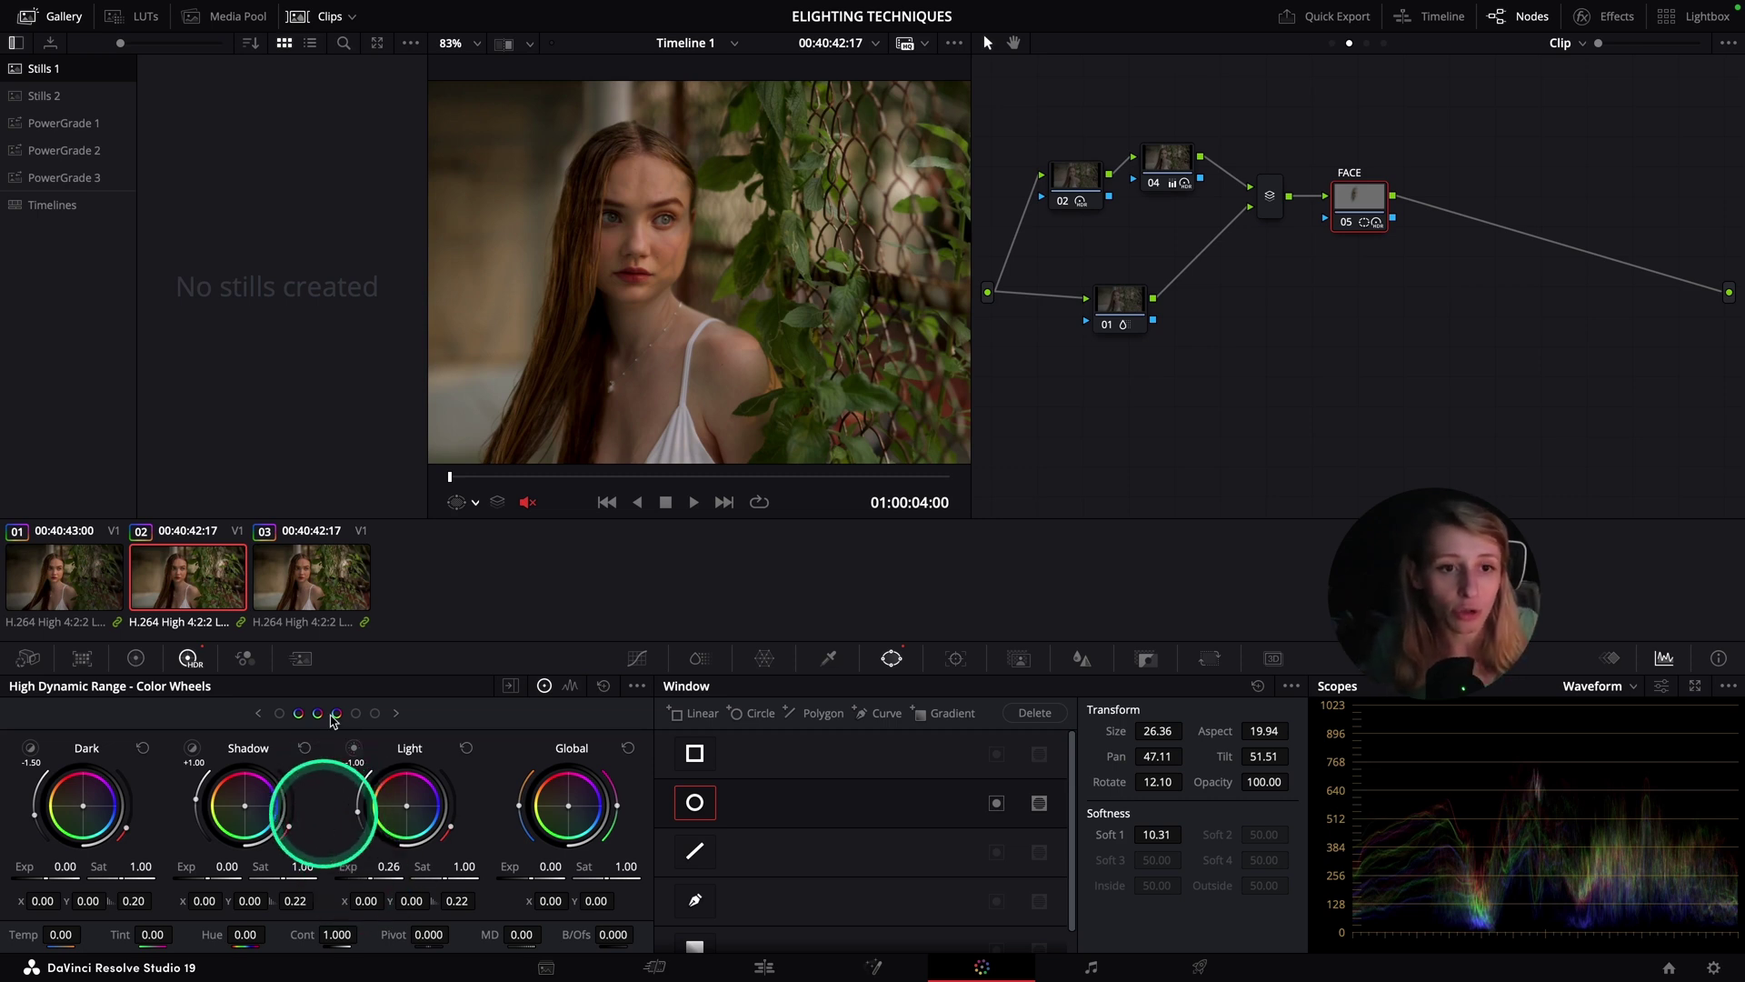
# Step: Restore the window outline overlay and briefly check the Shadow and Light zone previews
pyautogui.click(468, 504)
pyautogui.click(509, 579)
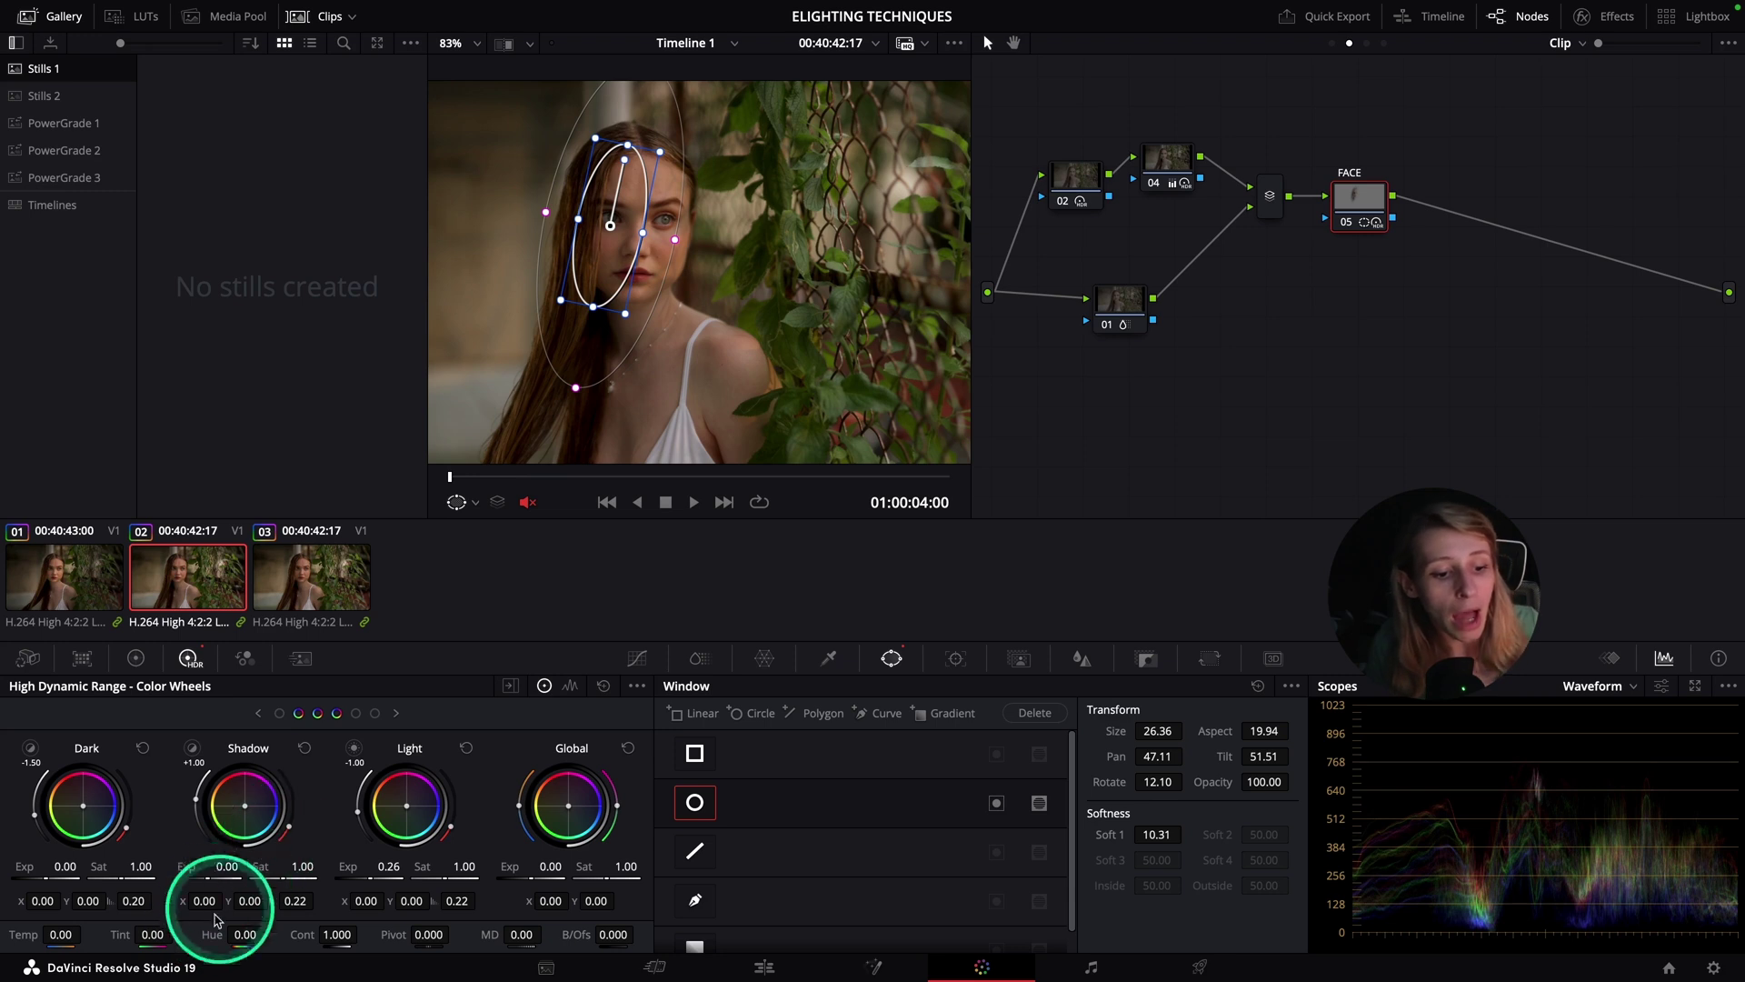
pyautogui.click(192, 749)
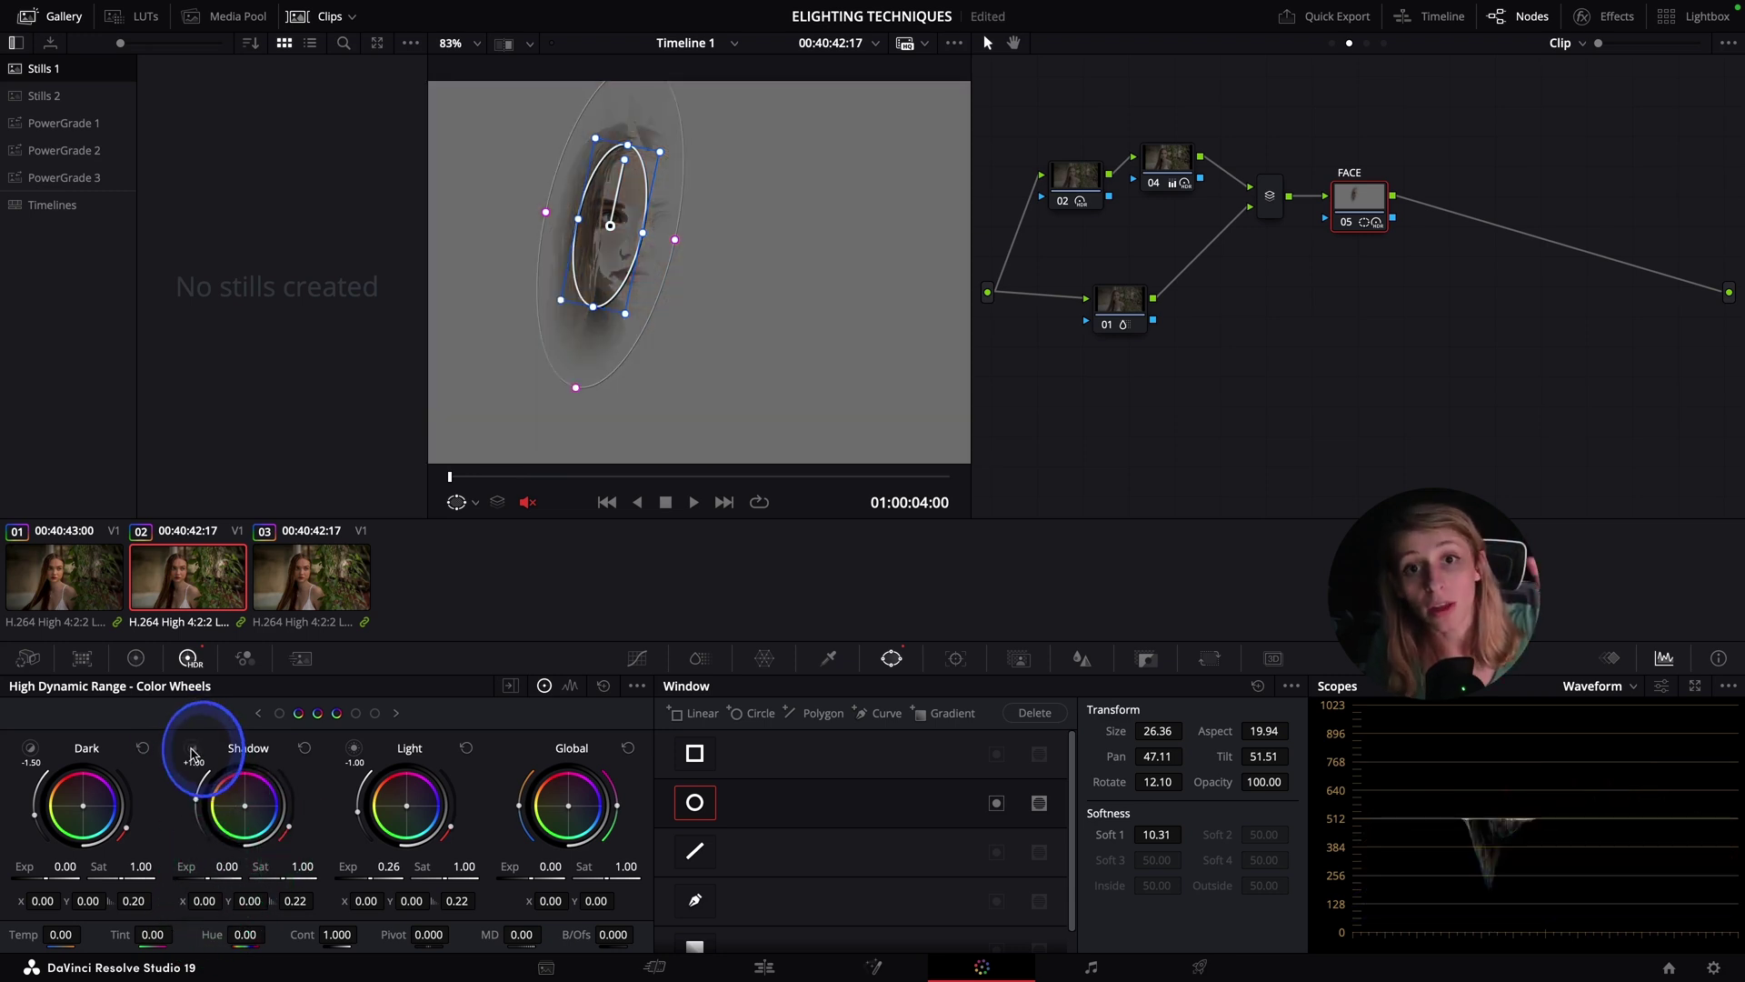
pyautogui.click(192, 750)
pyautogui.click(353, 750)
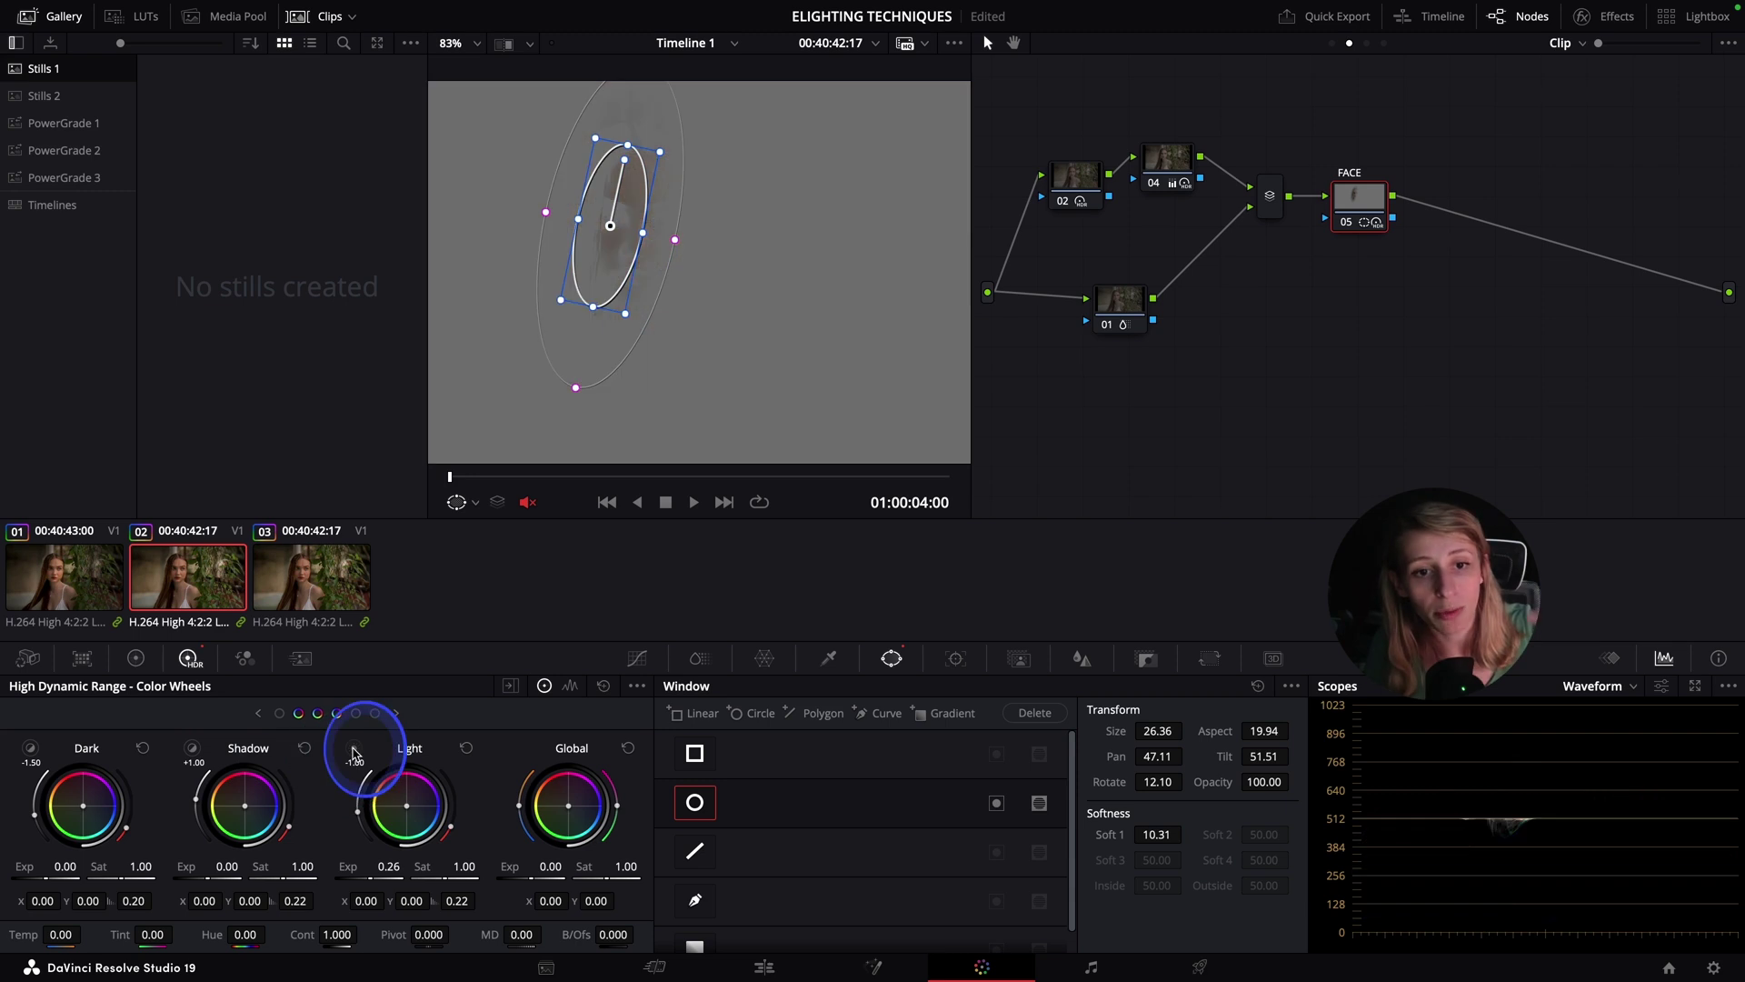
pyautogui.click(353, 751)
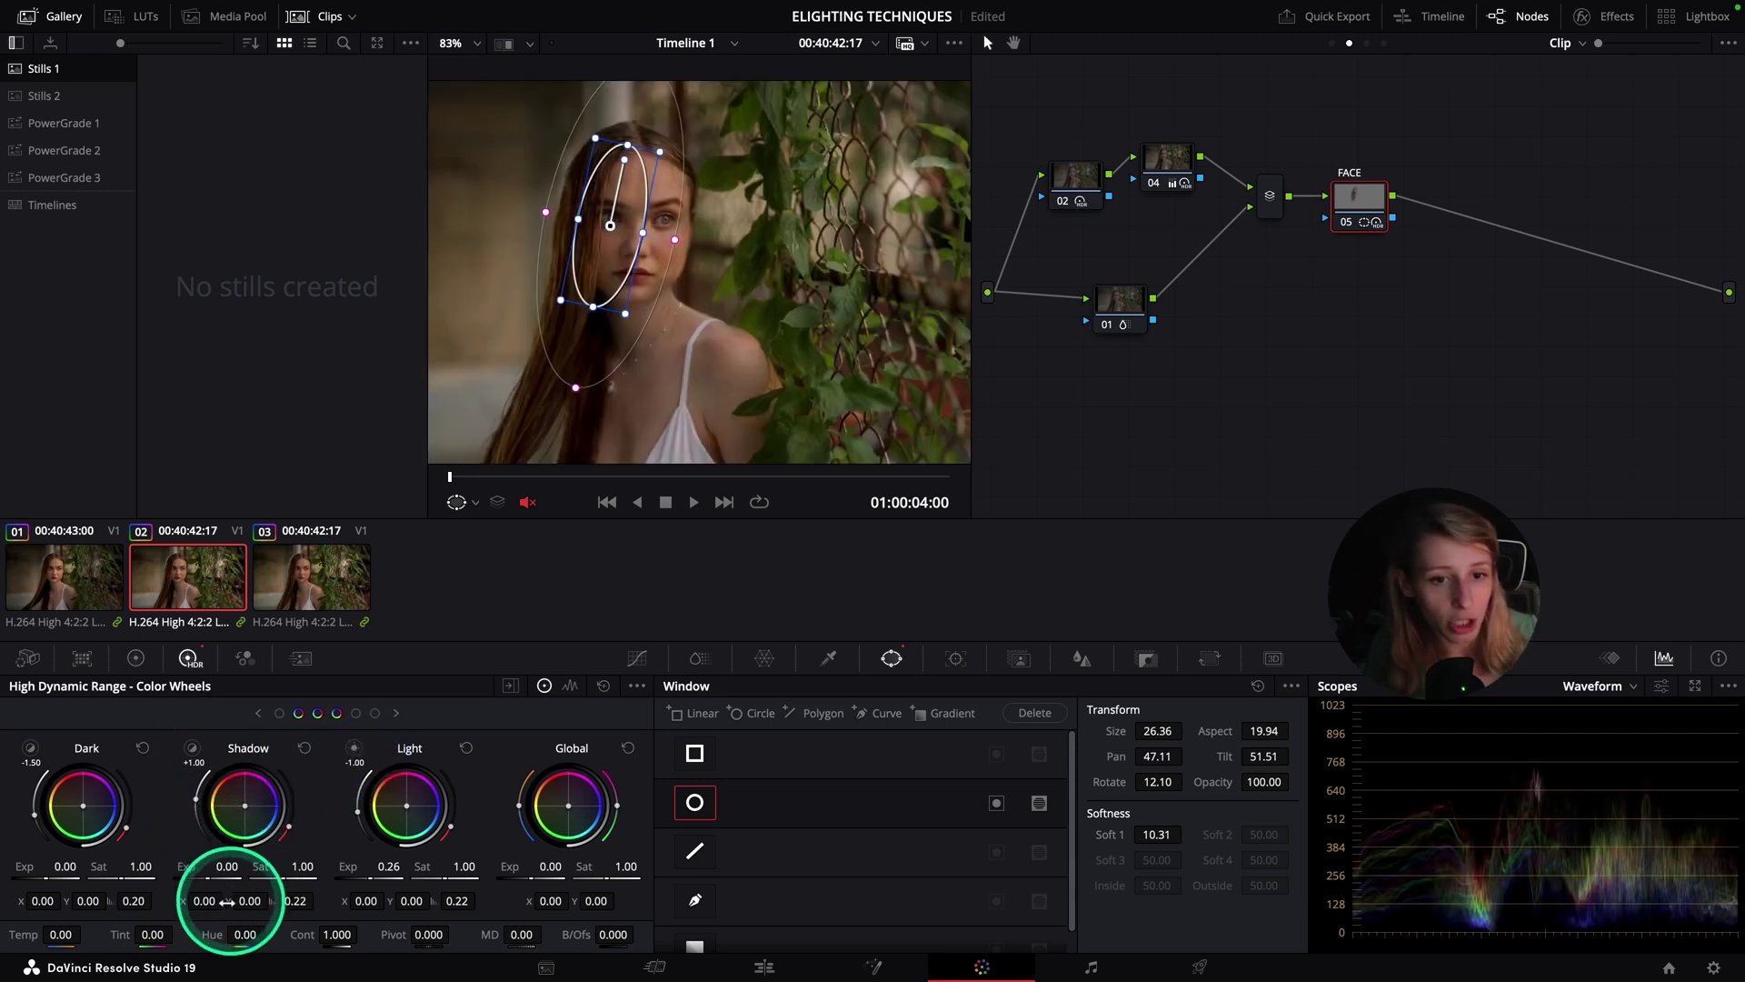
# Step: Lift the FACE node's Shadow exposure to 0.38, checking it in full-screen preview
pyautogui.moveTo(218, 871); pyautogui.dragTo(259, 873)
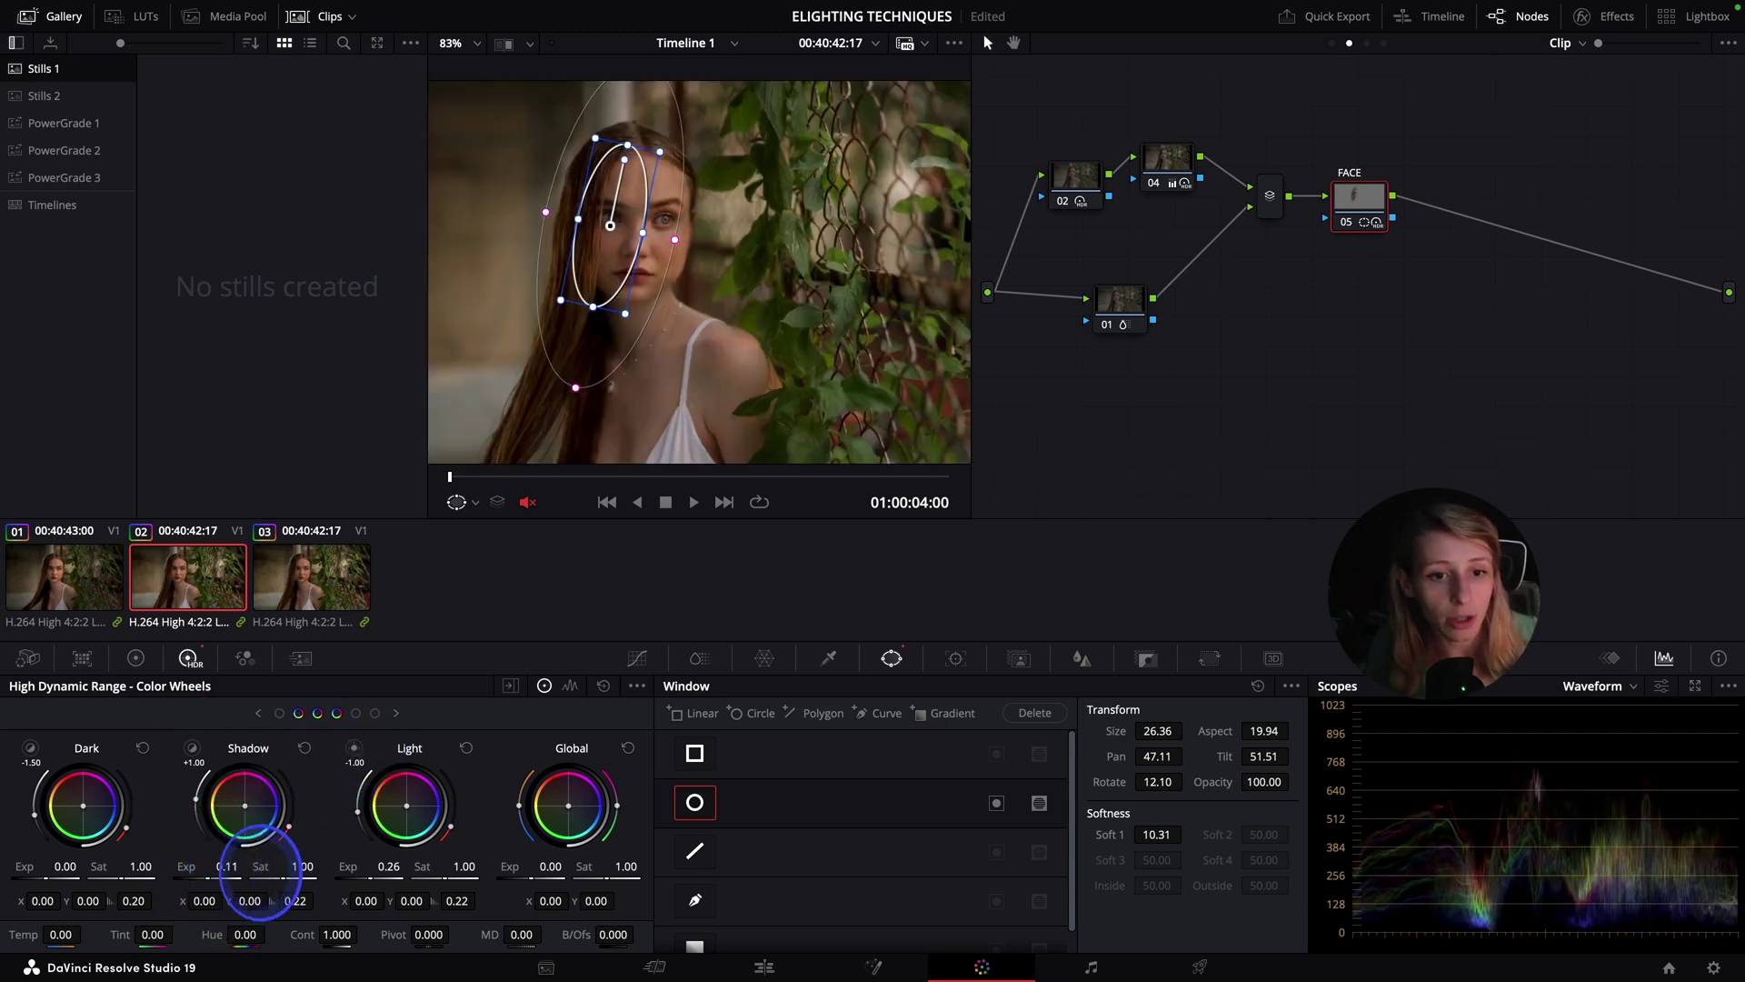
pyautogui.hotkey('ctrl', 'f')
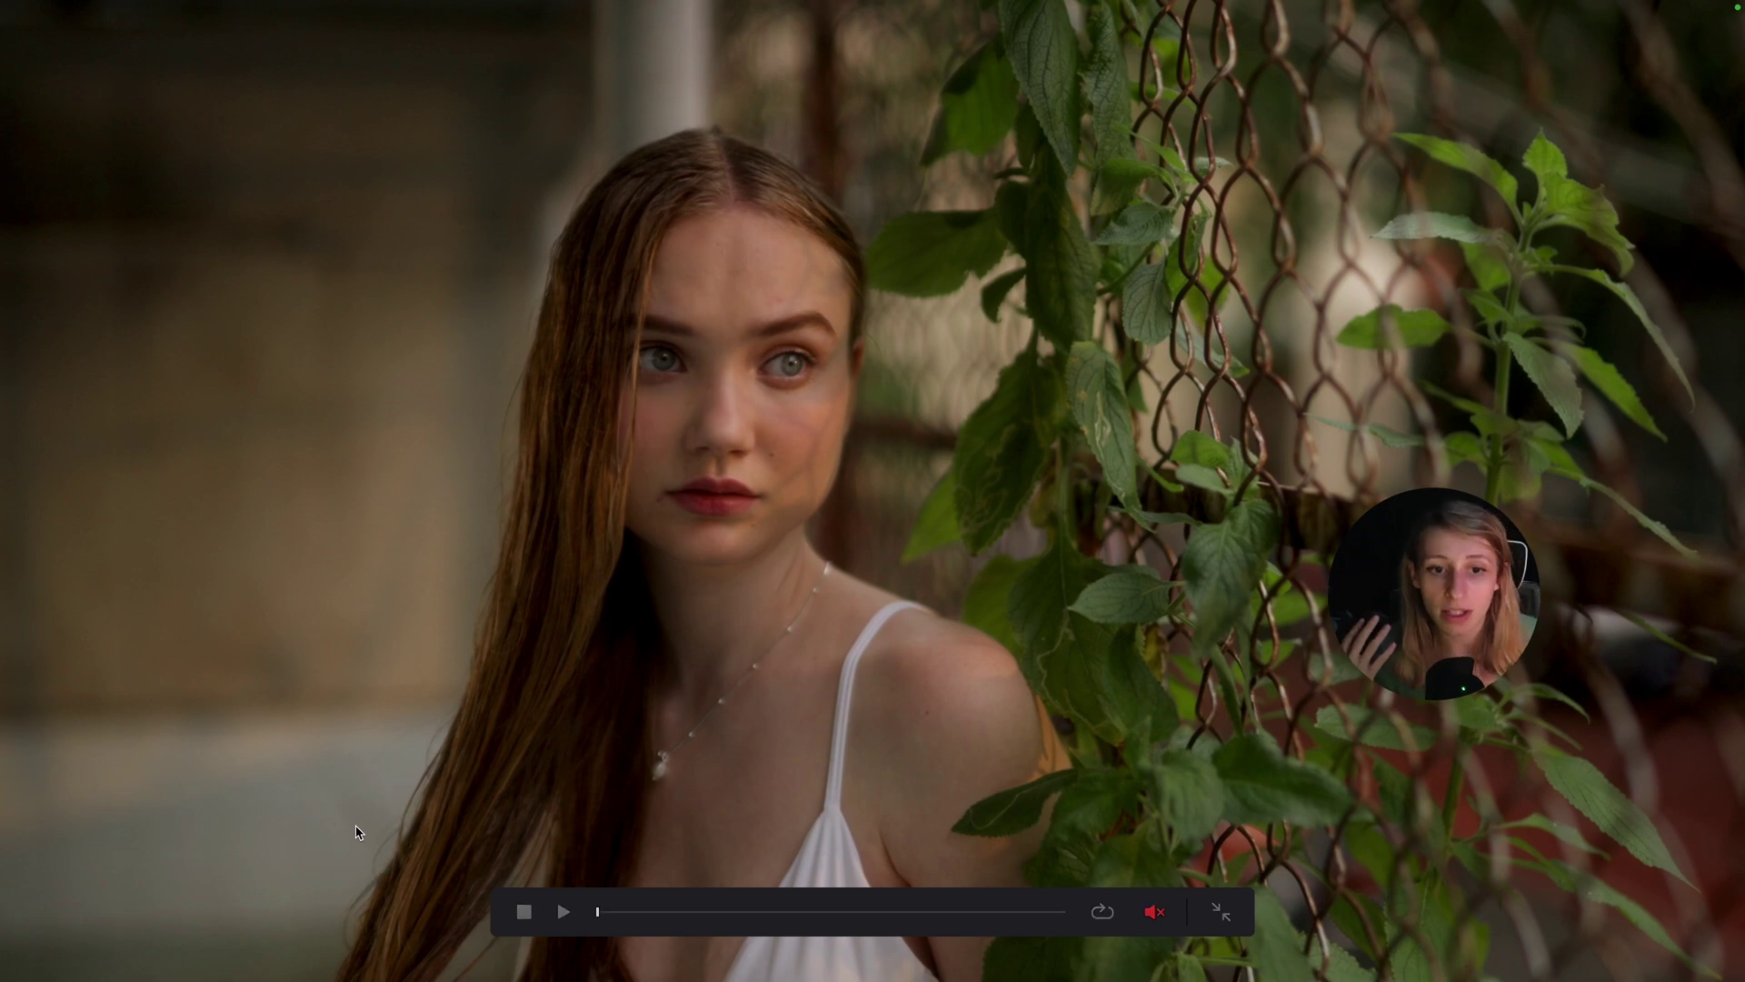
pyautogui.hotkey('ctrl', 'f')
pyautogui.moveTo(218, 866); pyautogui.dragTo(327, 872)
pyautogui.hotkey('ctrl', 'f')
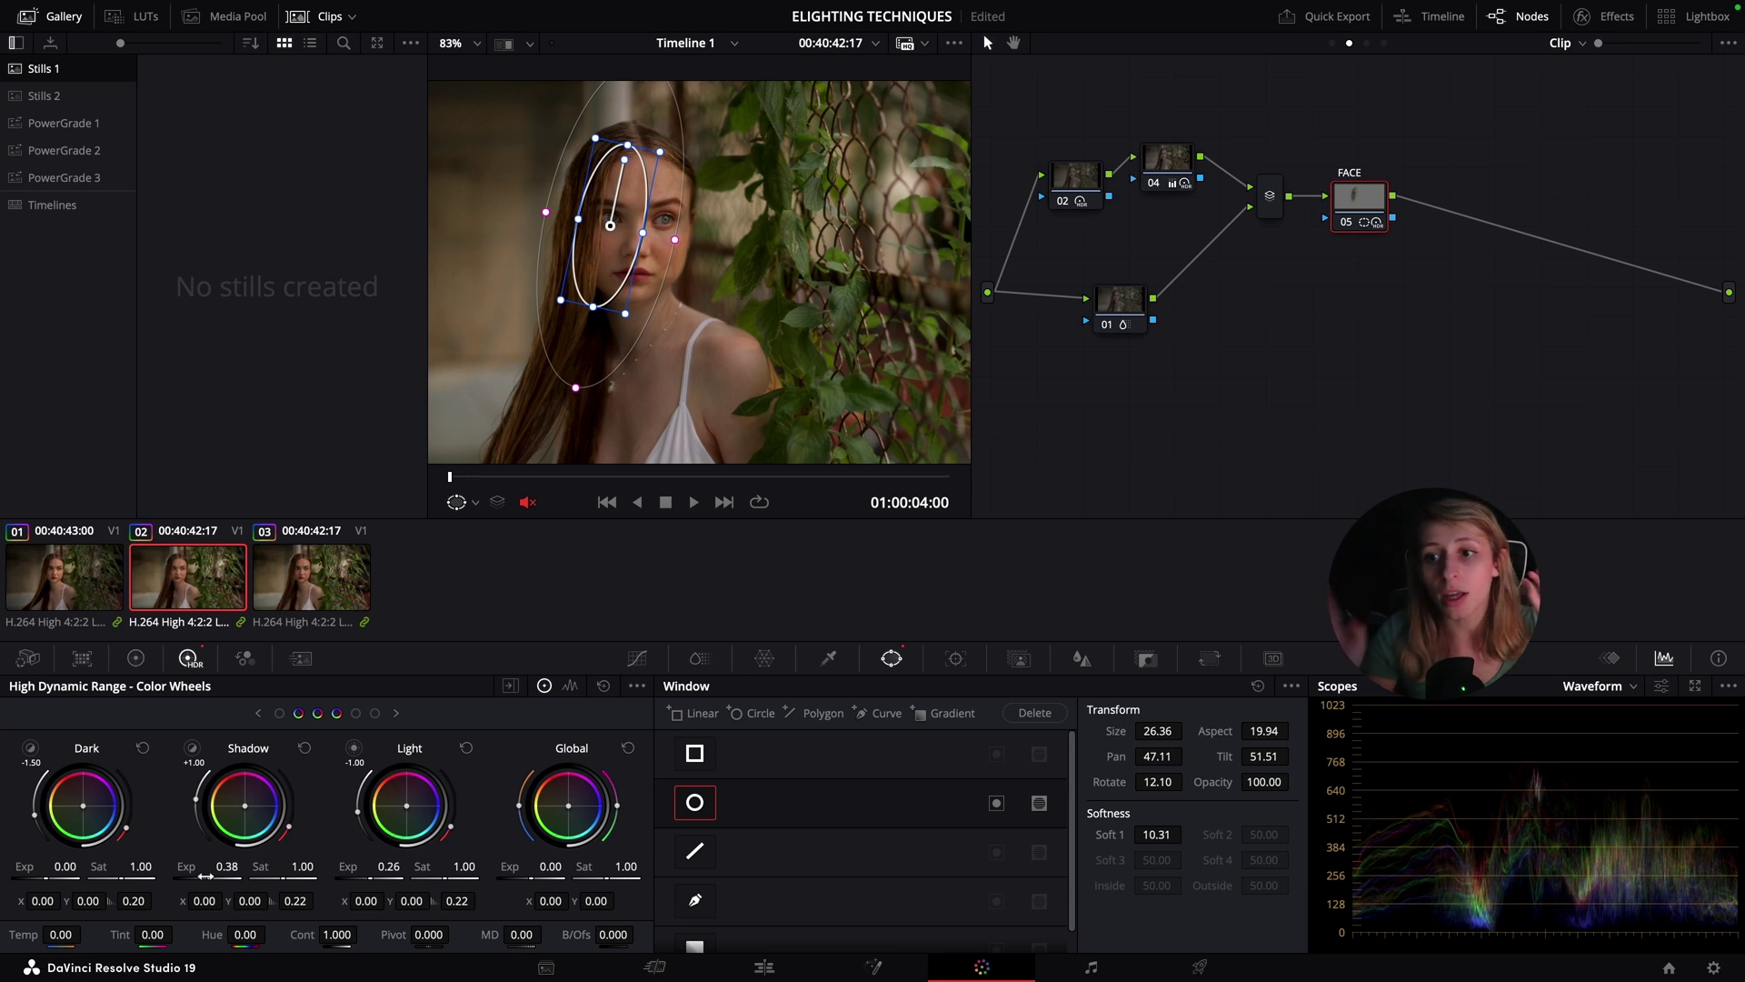
# Step: Open clip 03, hide the stills gallery, and select the mixer node at the tree's end
pyautogui.click(1265, 391)
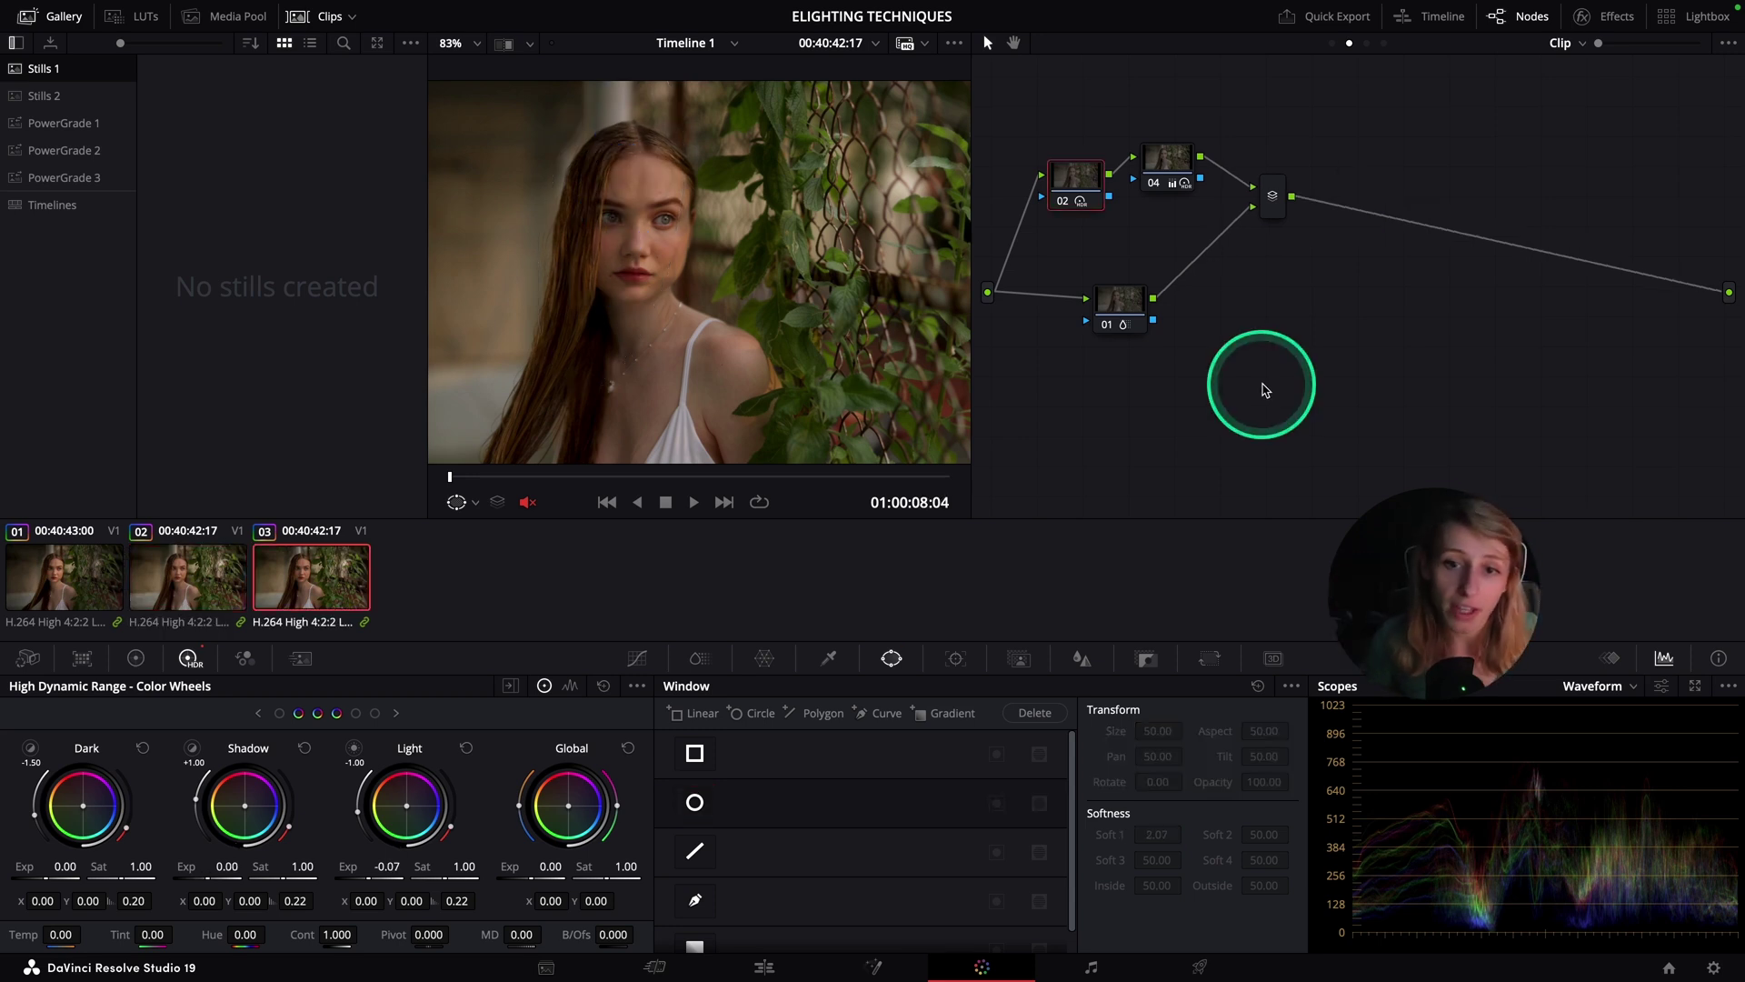
pyautogui.click(50, 16)
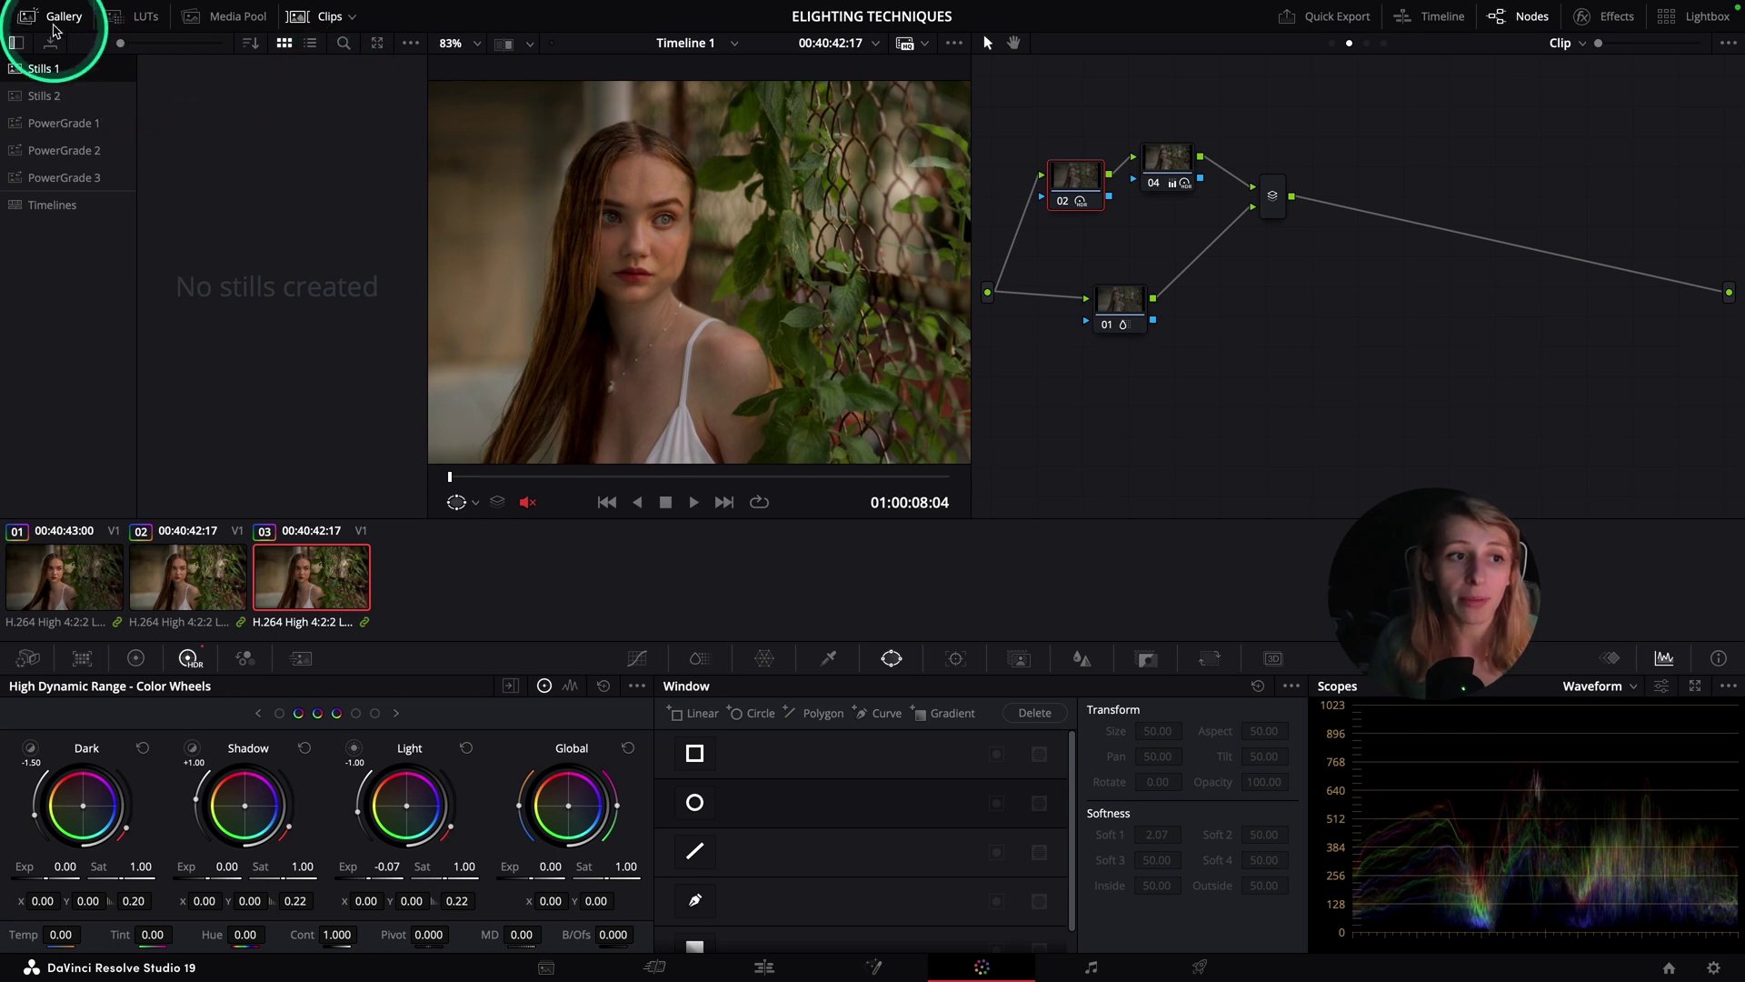
pyautogui.scroll(-2, 582, 309)
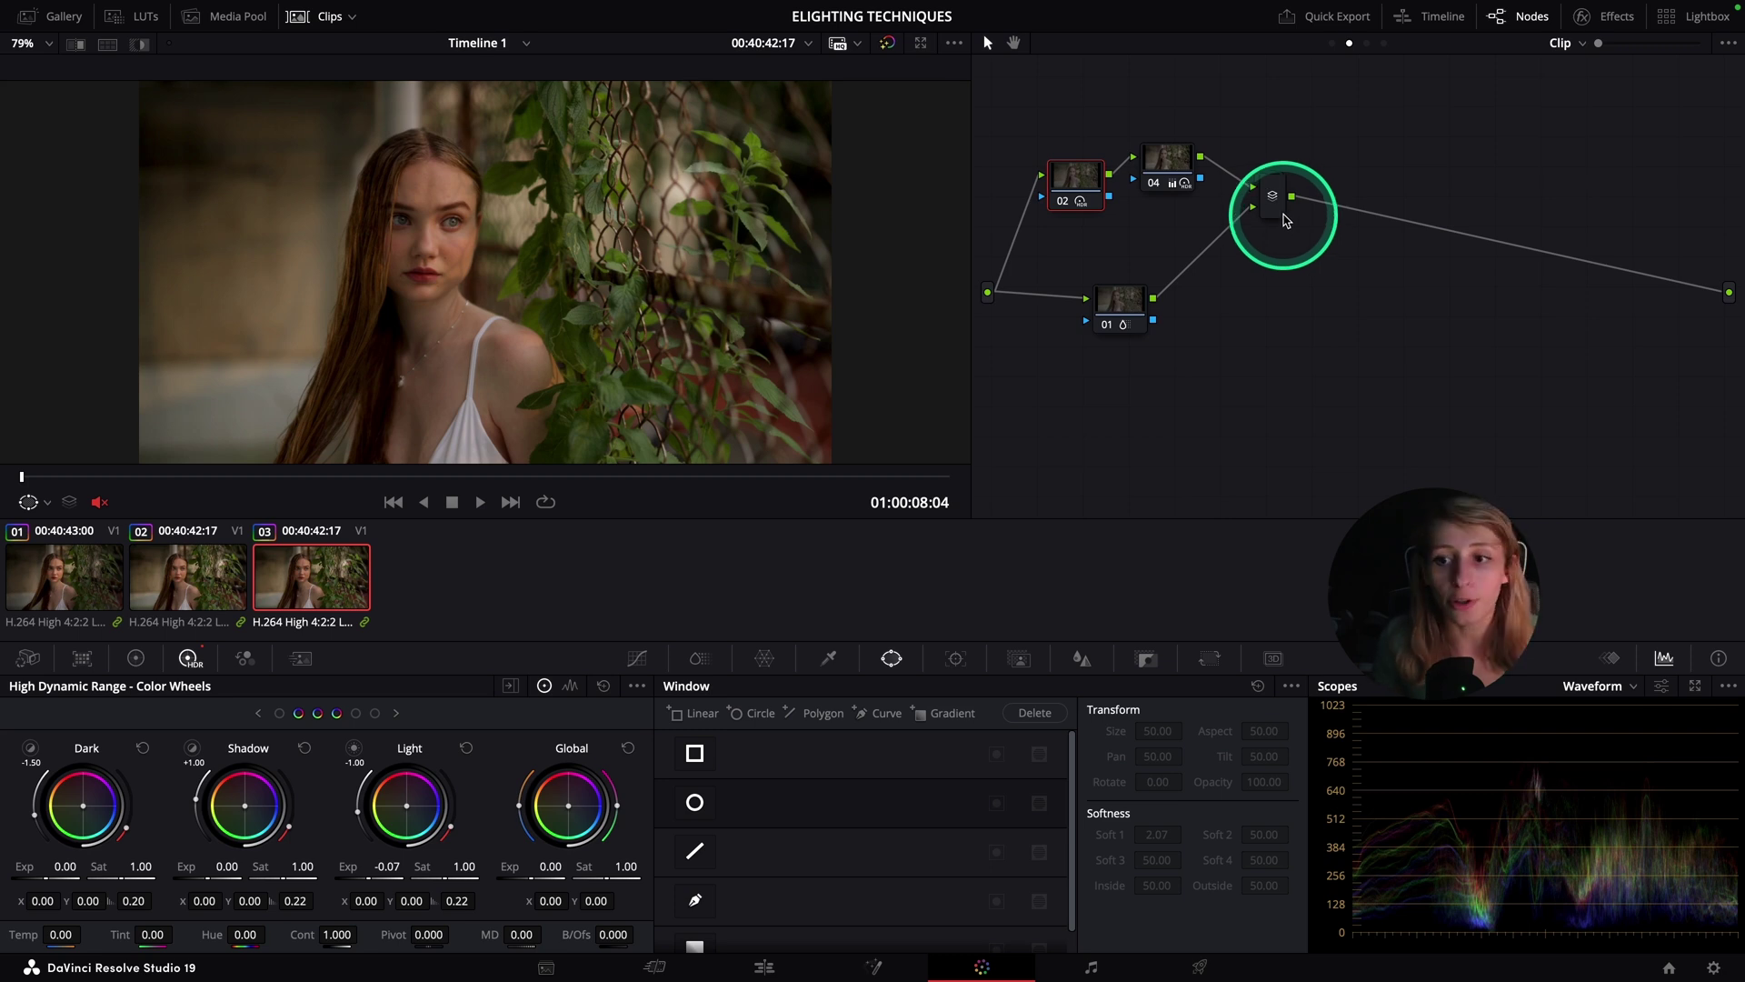
pyautogui.click(1285, 220)
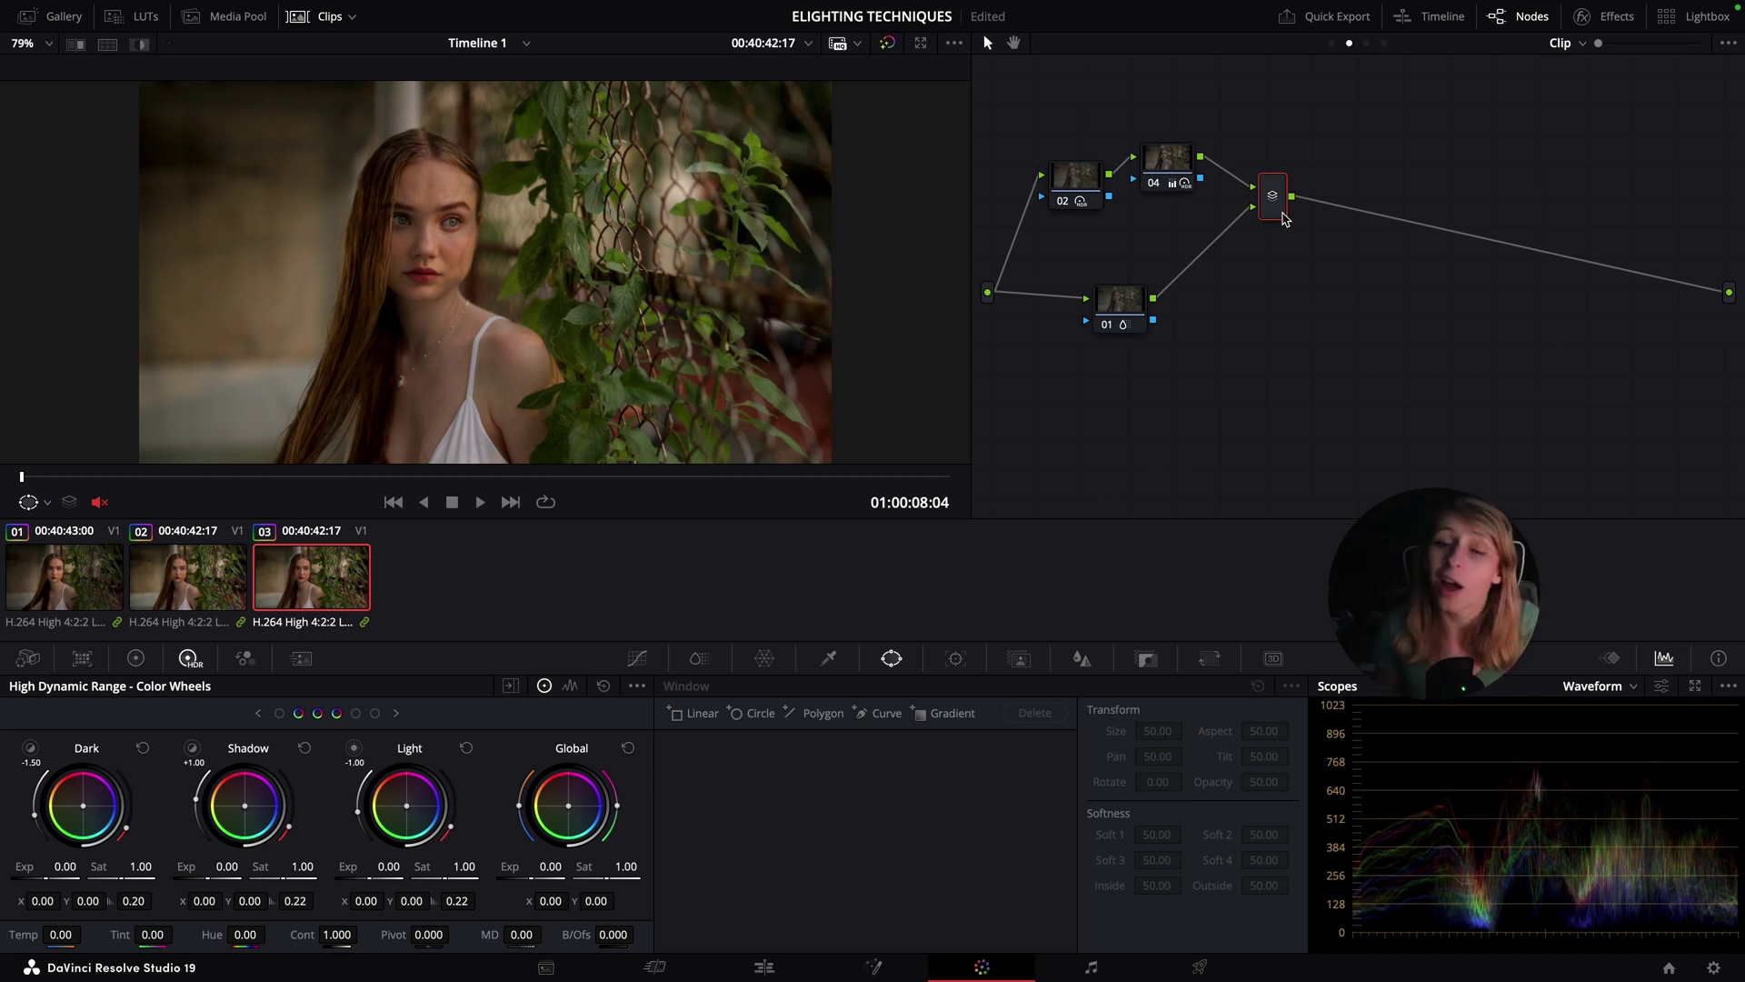
# Step: Add node 05 after the mixer, label it for the magic mask, and show Magic Mask with overlay
pyautogui.hotkey('alt', 's')
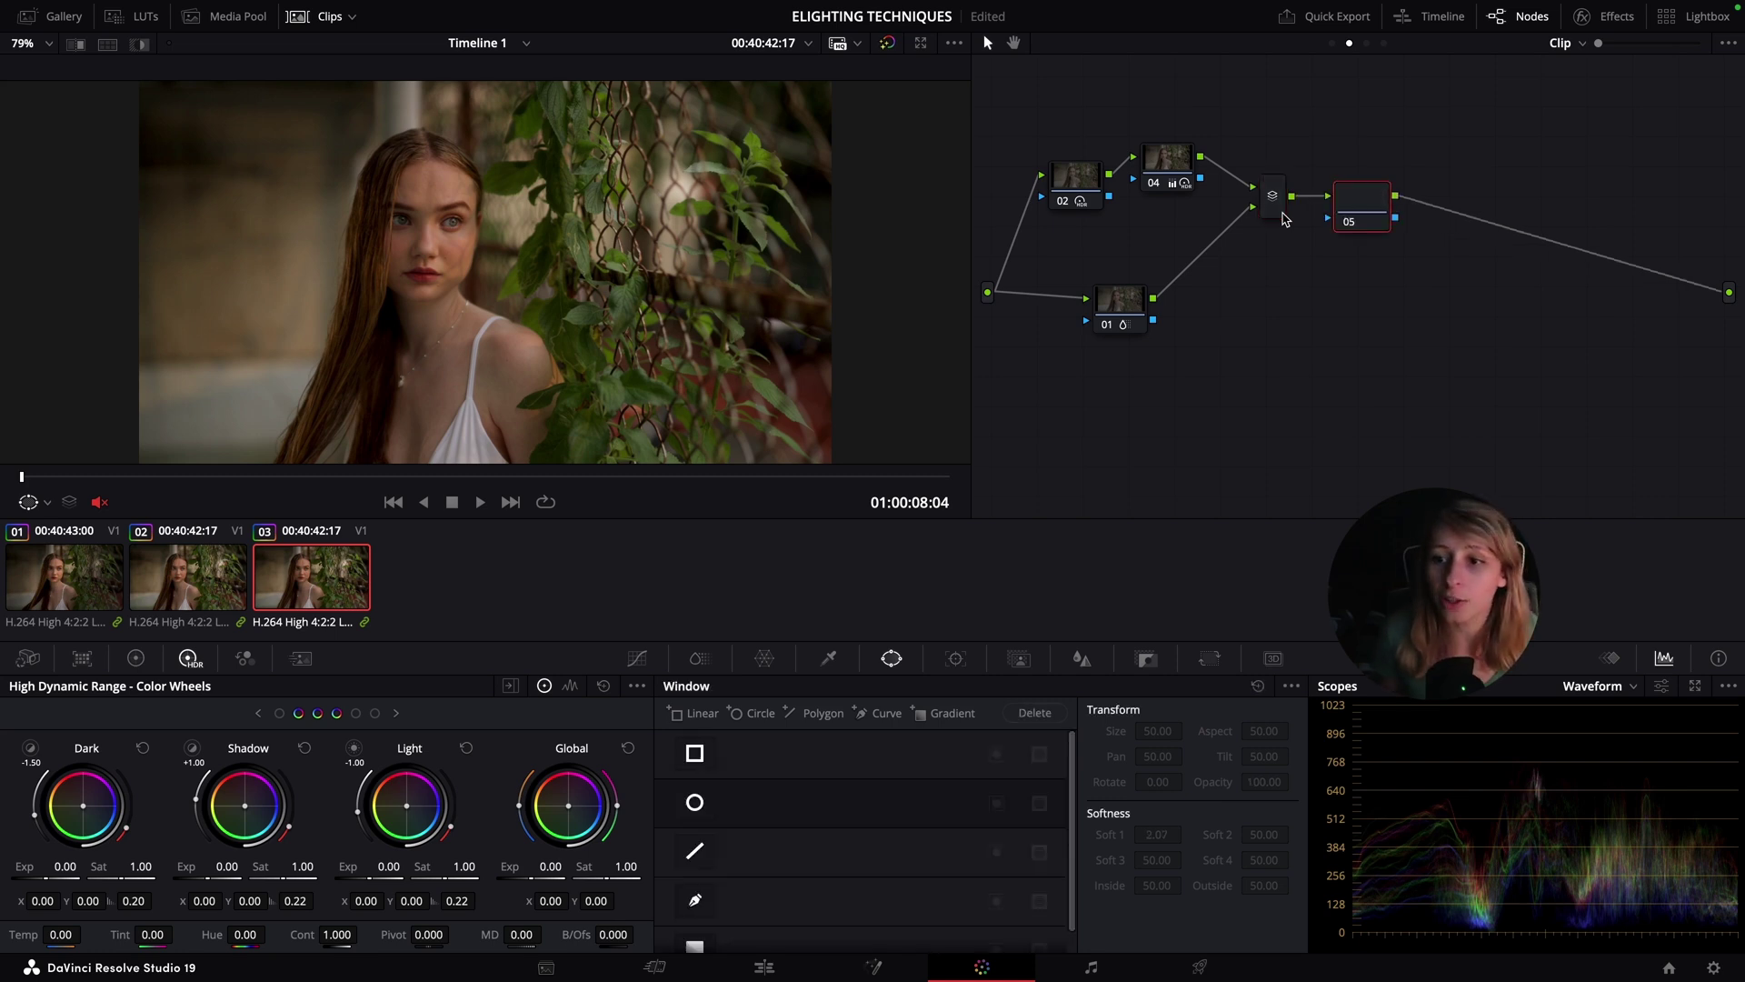
pyautogui.rightClick(1340, 200)
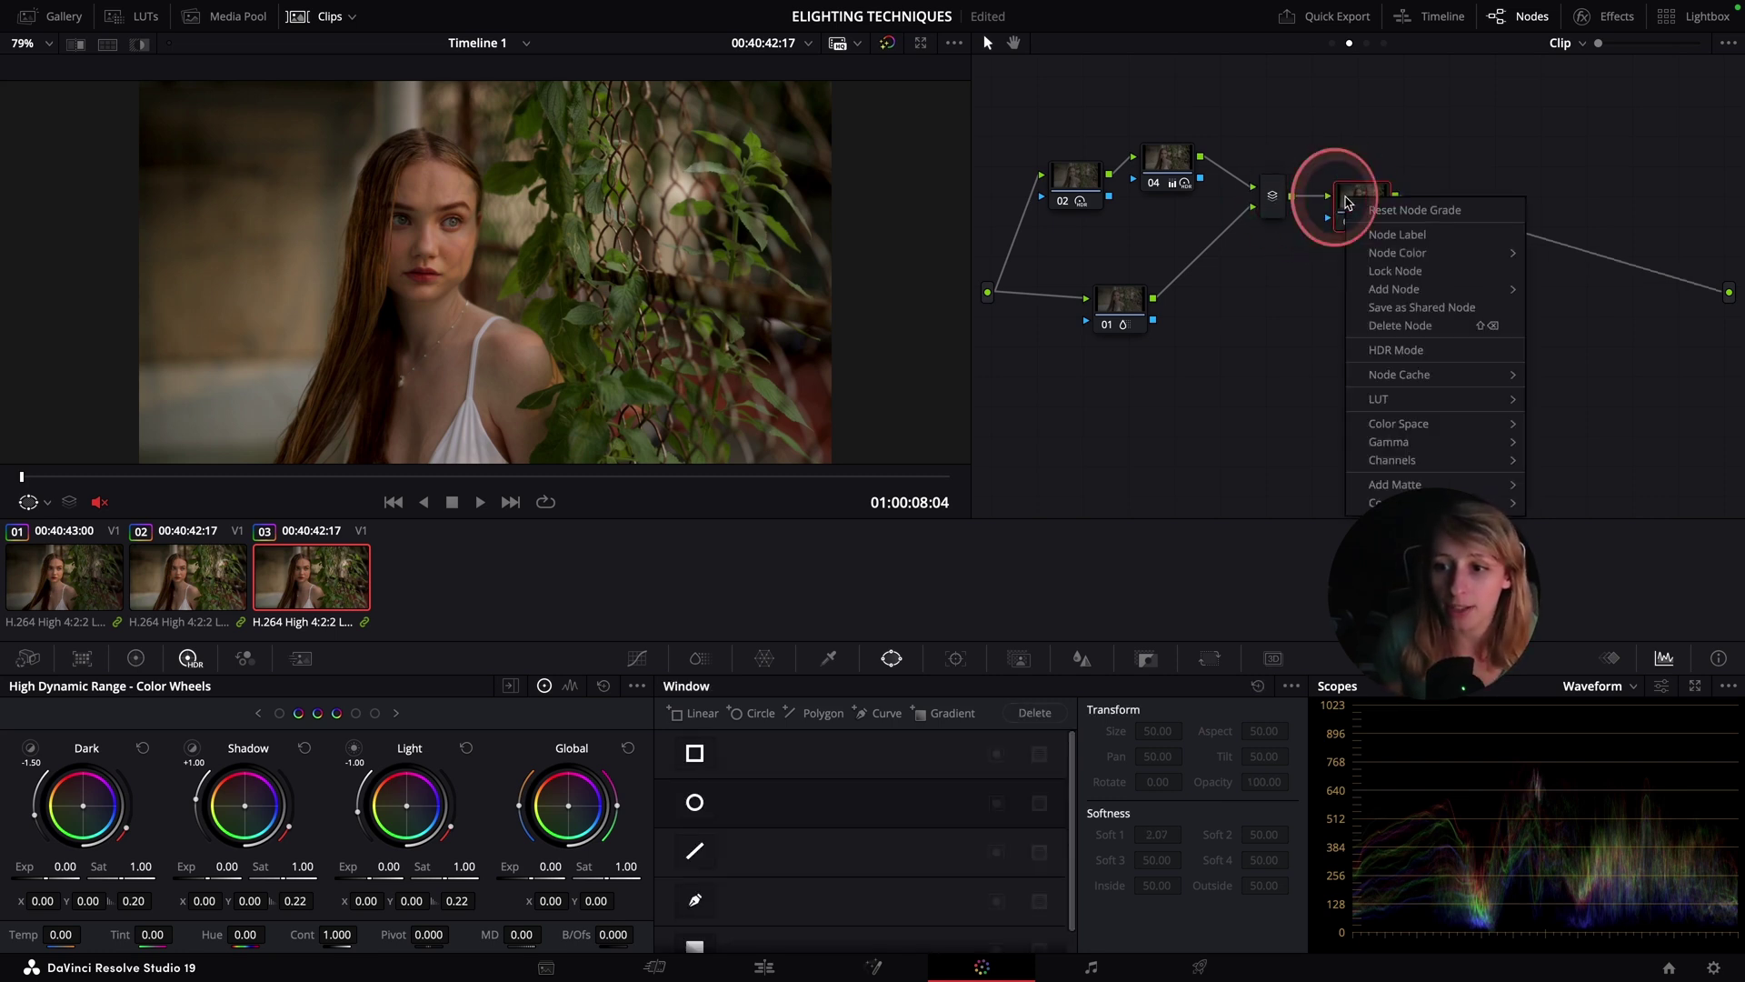
pyautogui.click(1395, 242)
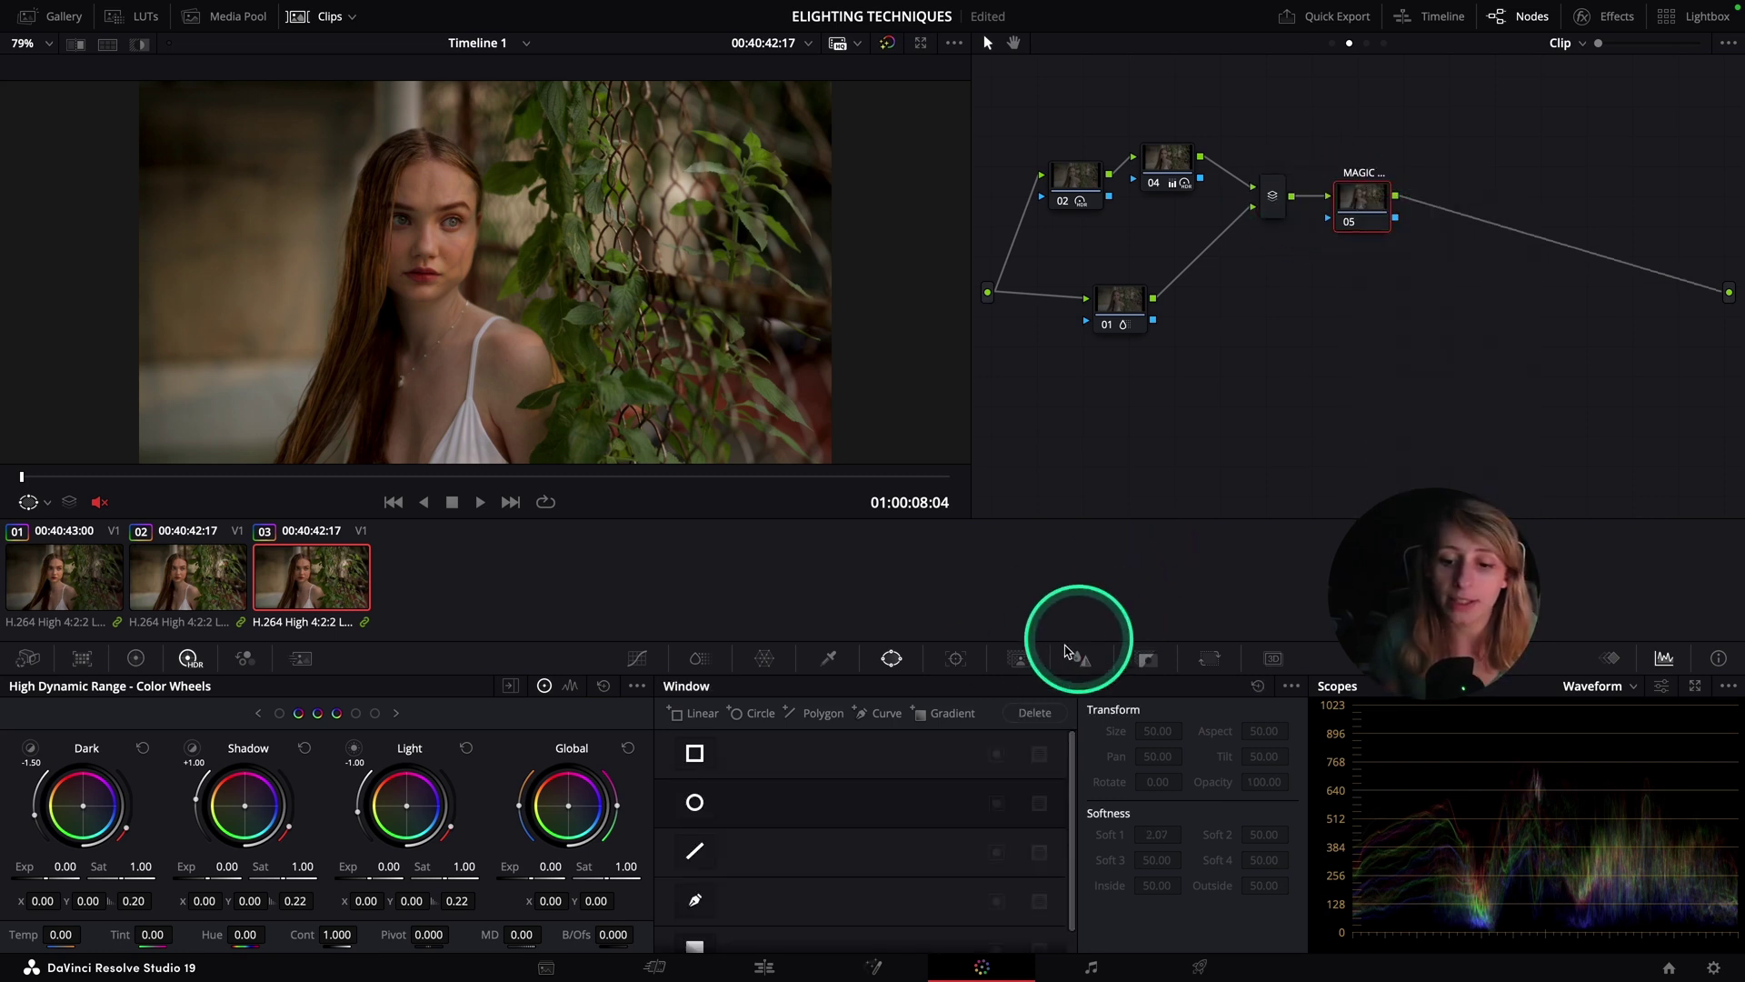
pyautogui.click(1019, 663)
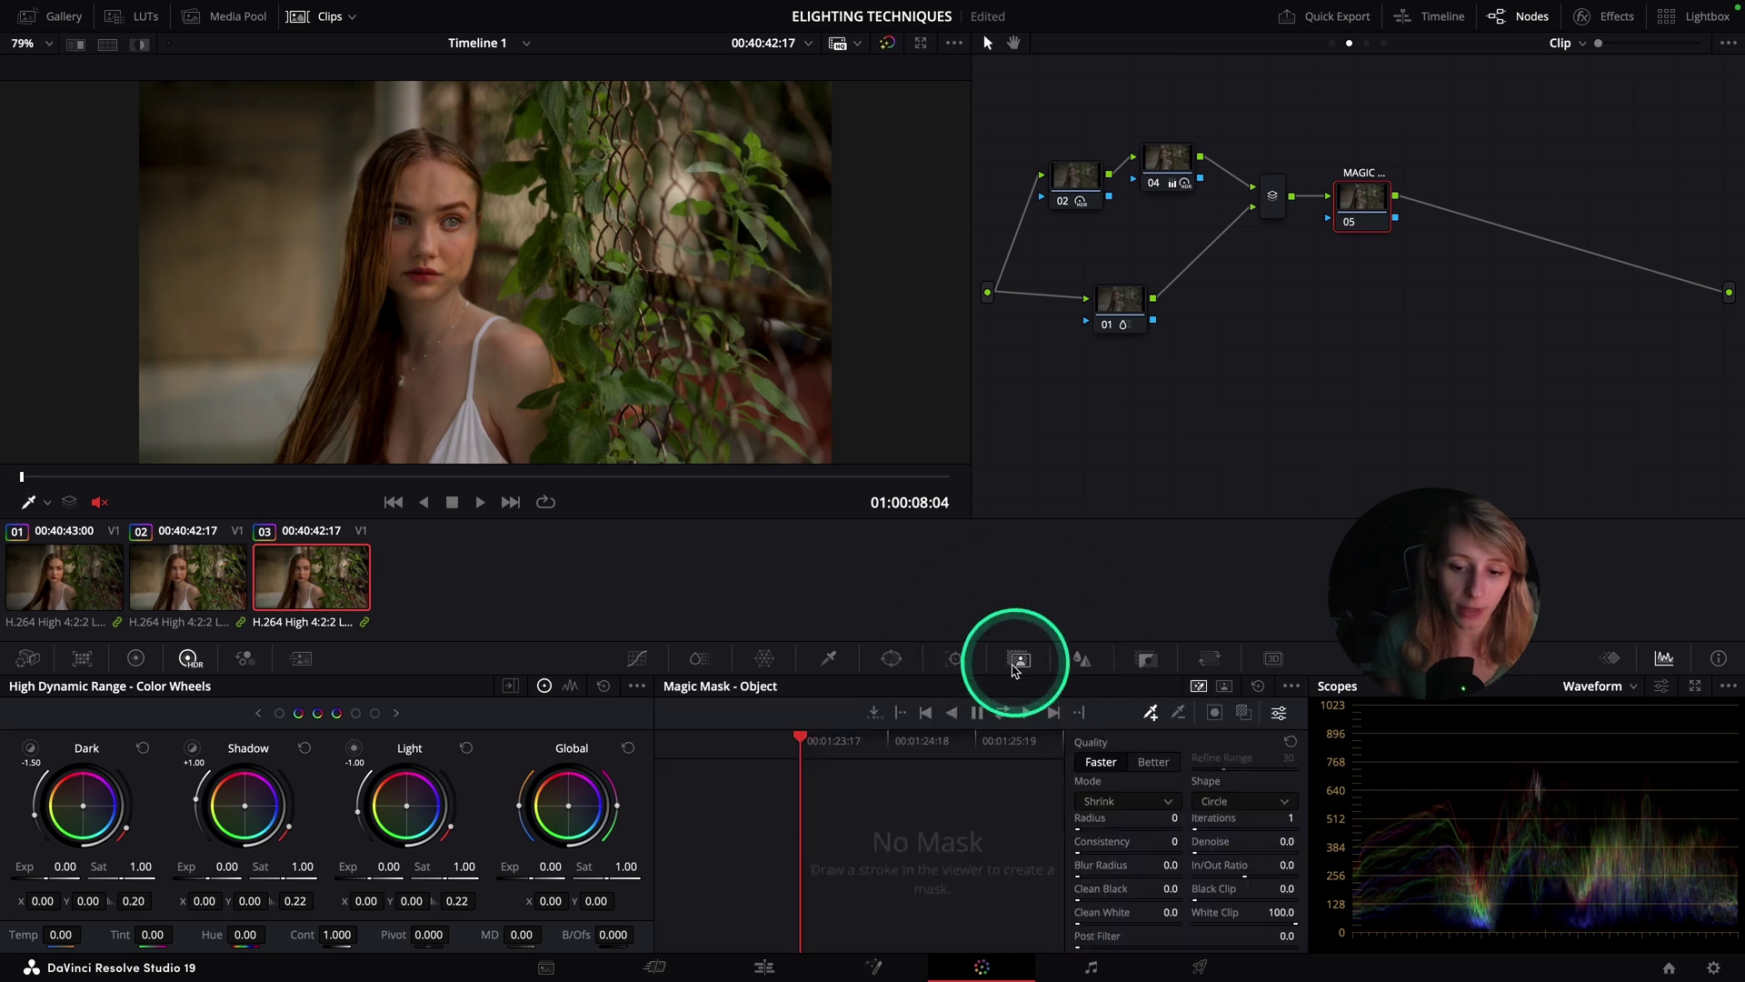
pyautogui.click(1244, 714)
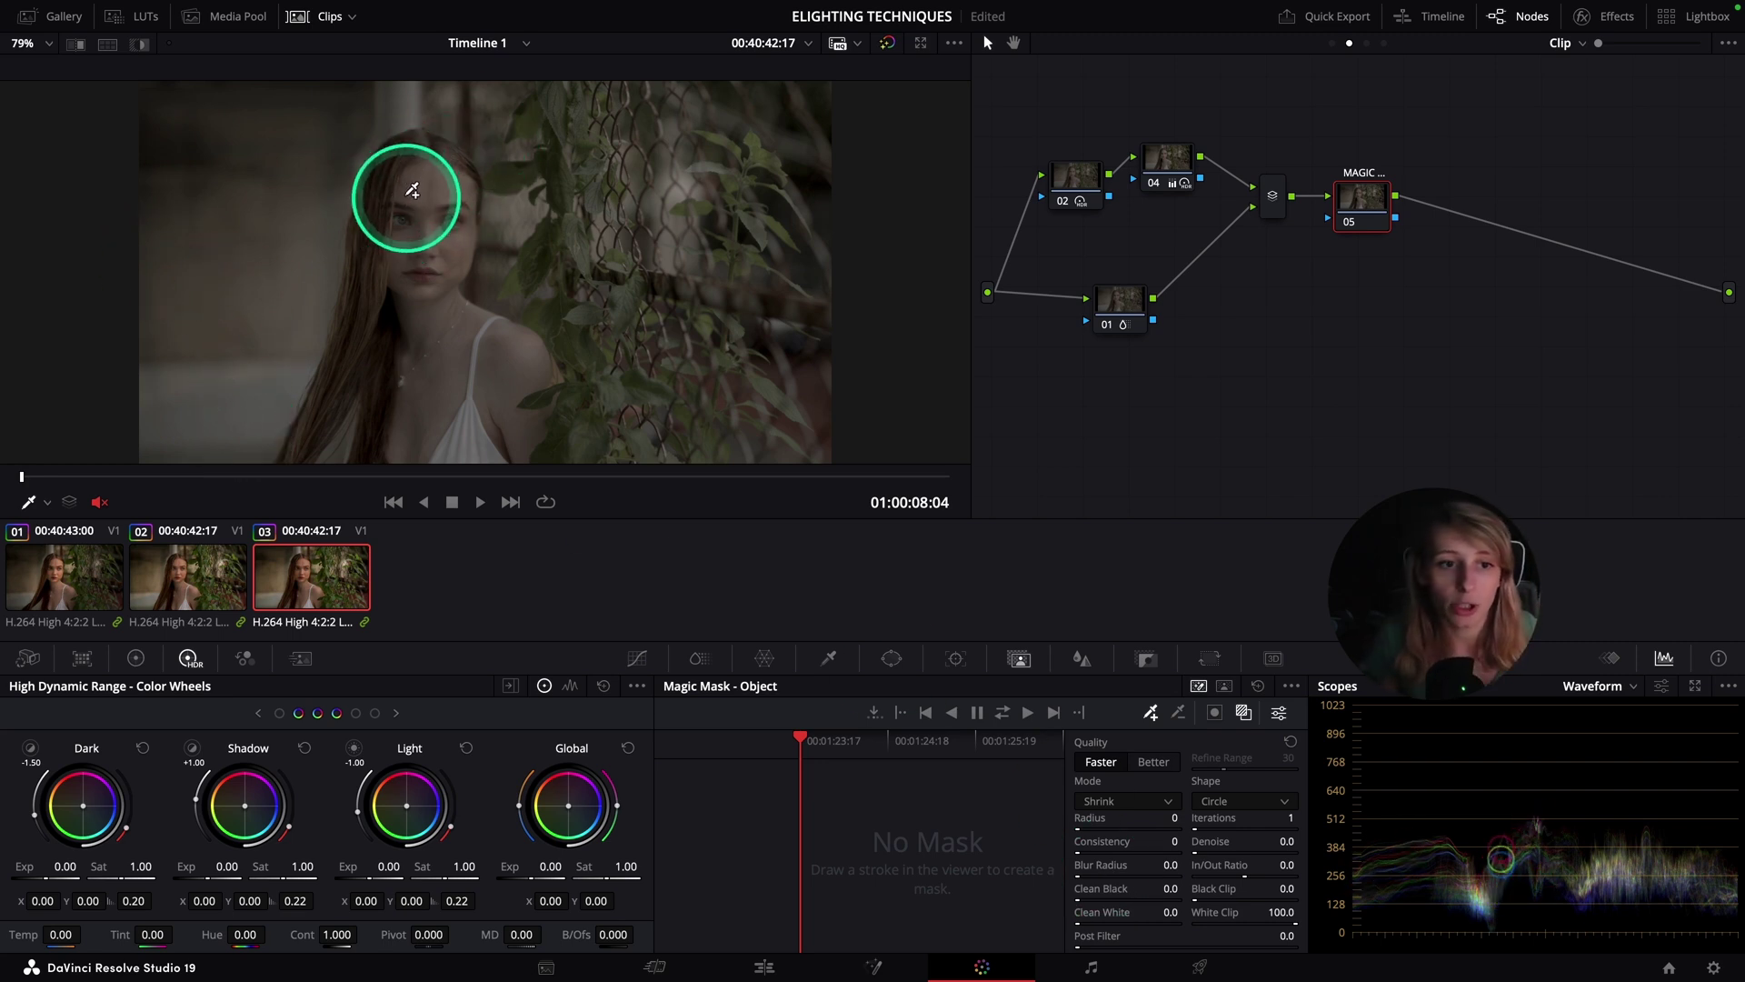
# Step: Paint five magic mask strokes over the woman's hair, chest and arm, with quality set to Better
pyautogui.moveTo(419, 166); pyautogui.dragTo(410, 422)
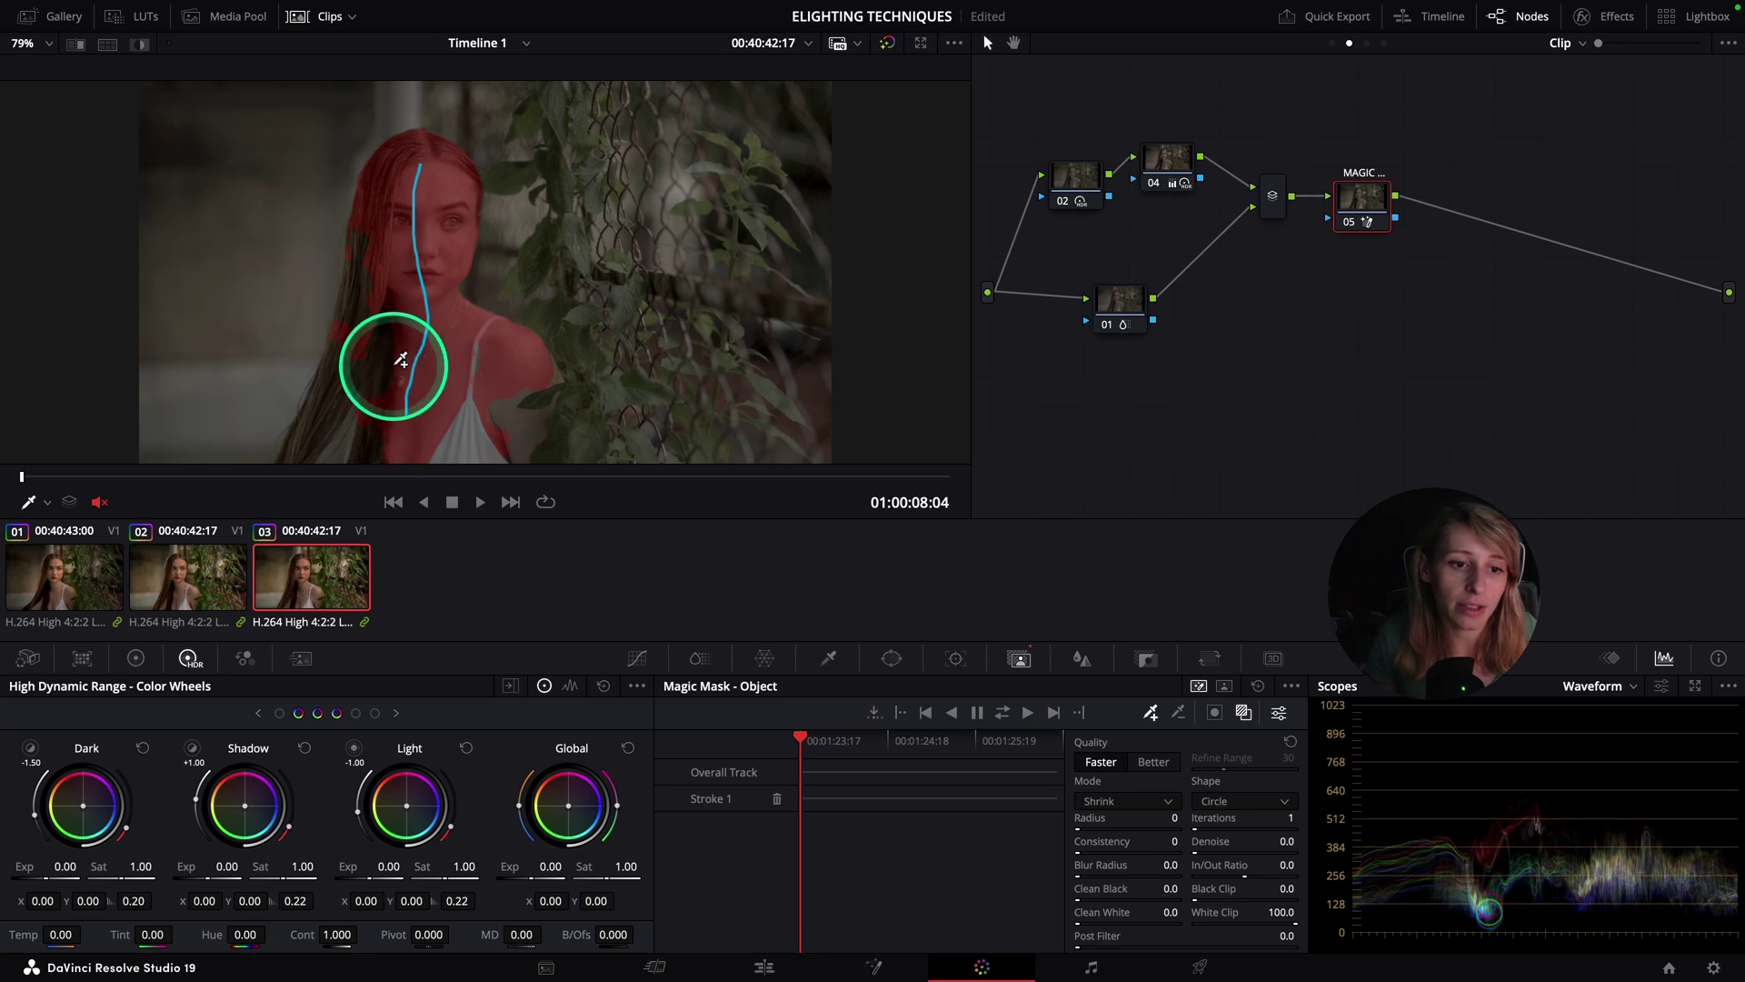
pyautogui.scroll(-1, 382, 350)
pyautogui.moveTo(338, 368)
pyautogui.mouseDown()
pyautogui.moveTo(386, 299)
pyautogui.moveTo(377, 254)
pyautogui.mouseUp()
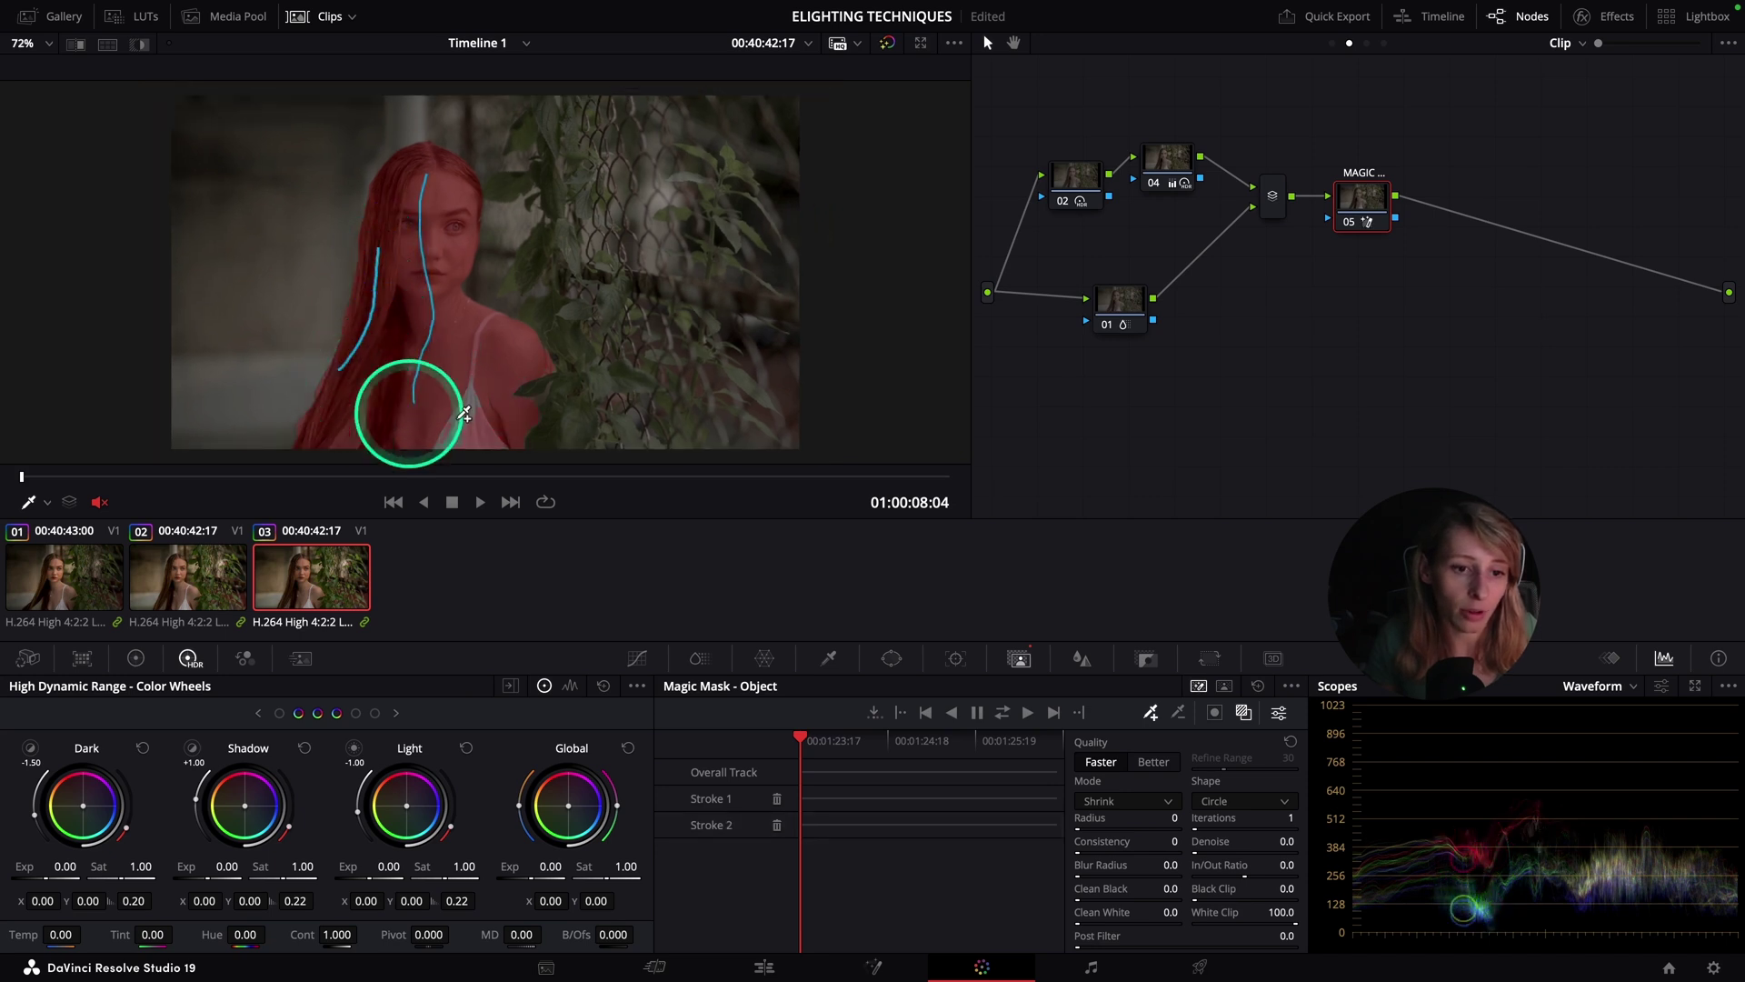
pyautogui.moveTo(459, 428); pyautogui.dragTo(491, 424)
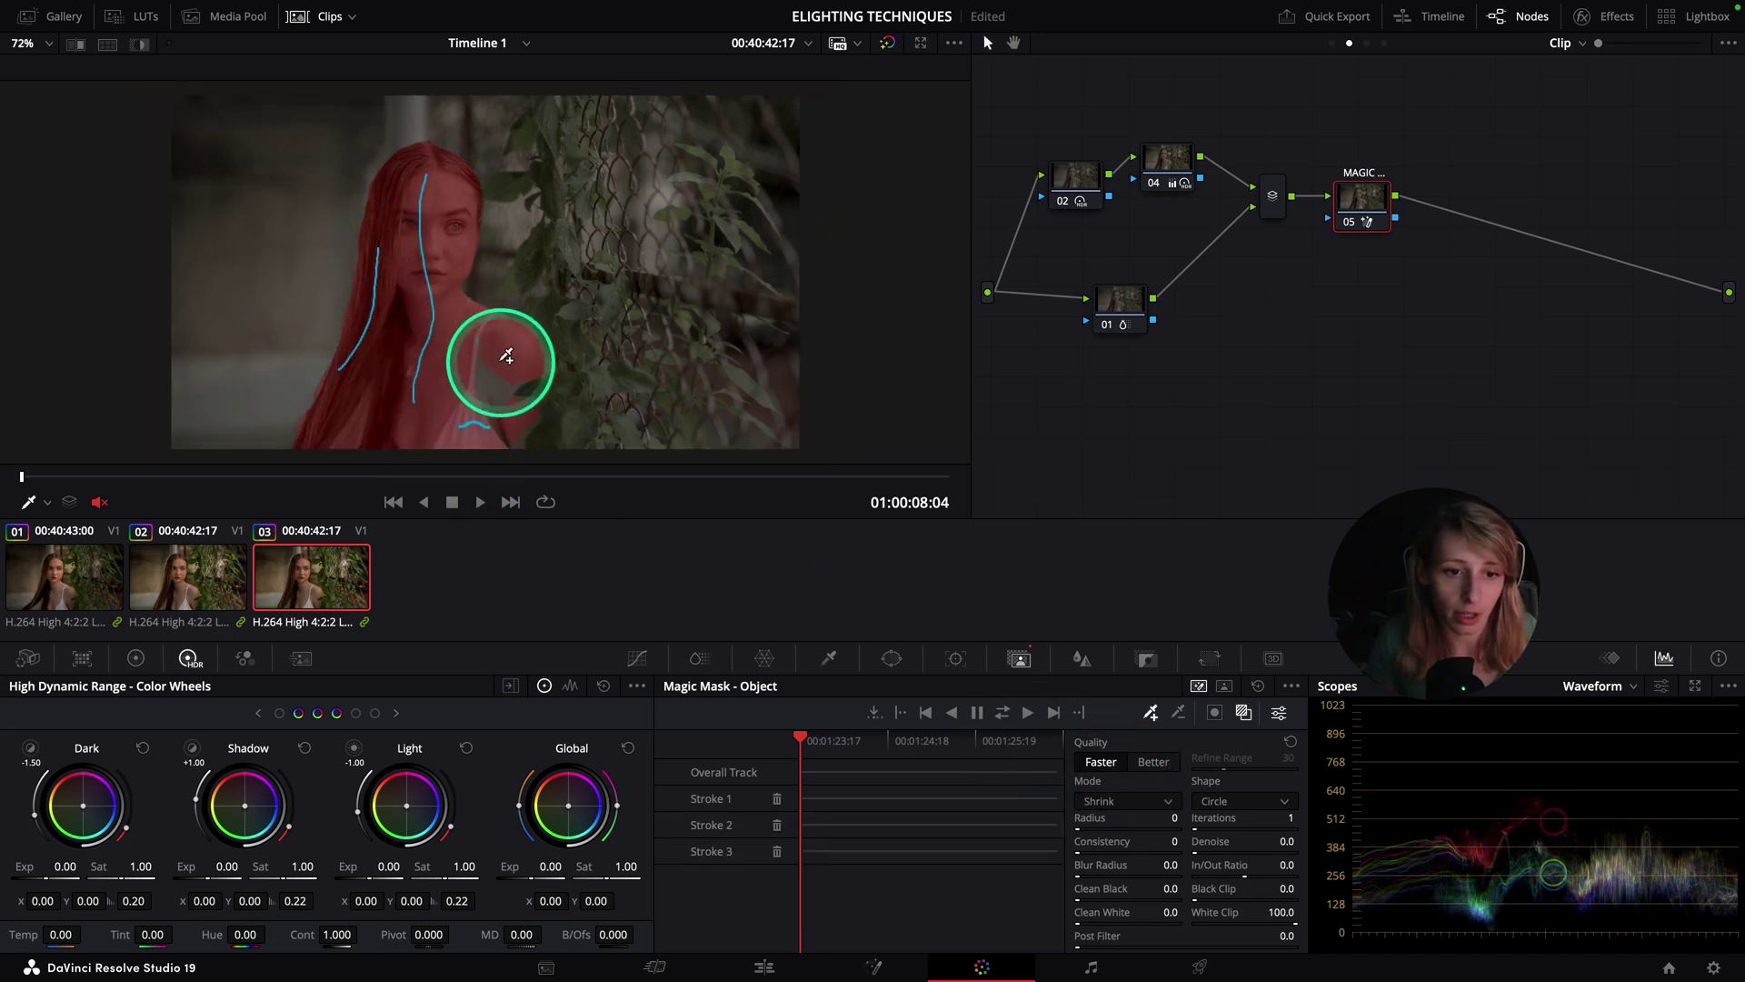
pyautogui.moveTo(501, 362); pyautogui.dragTo(507, 409)
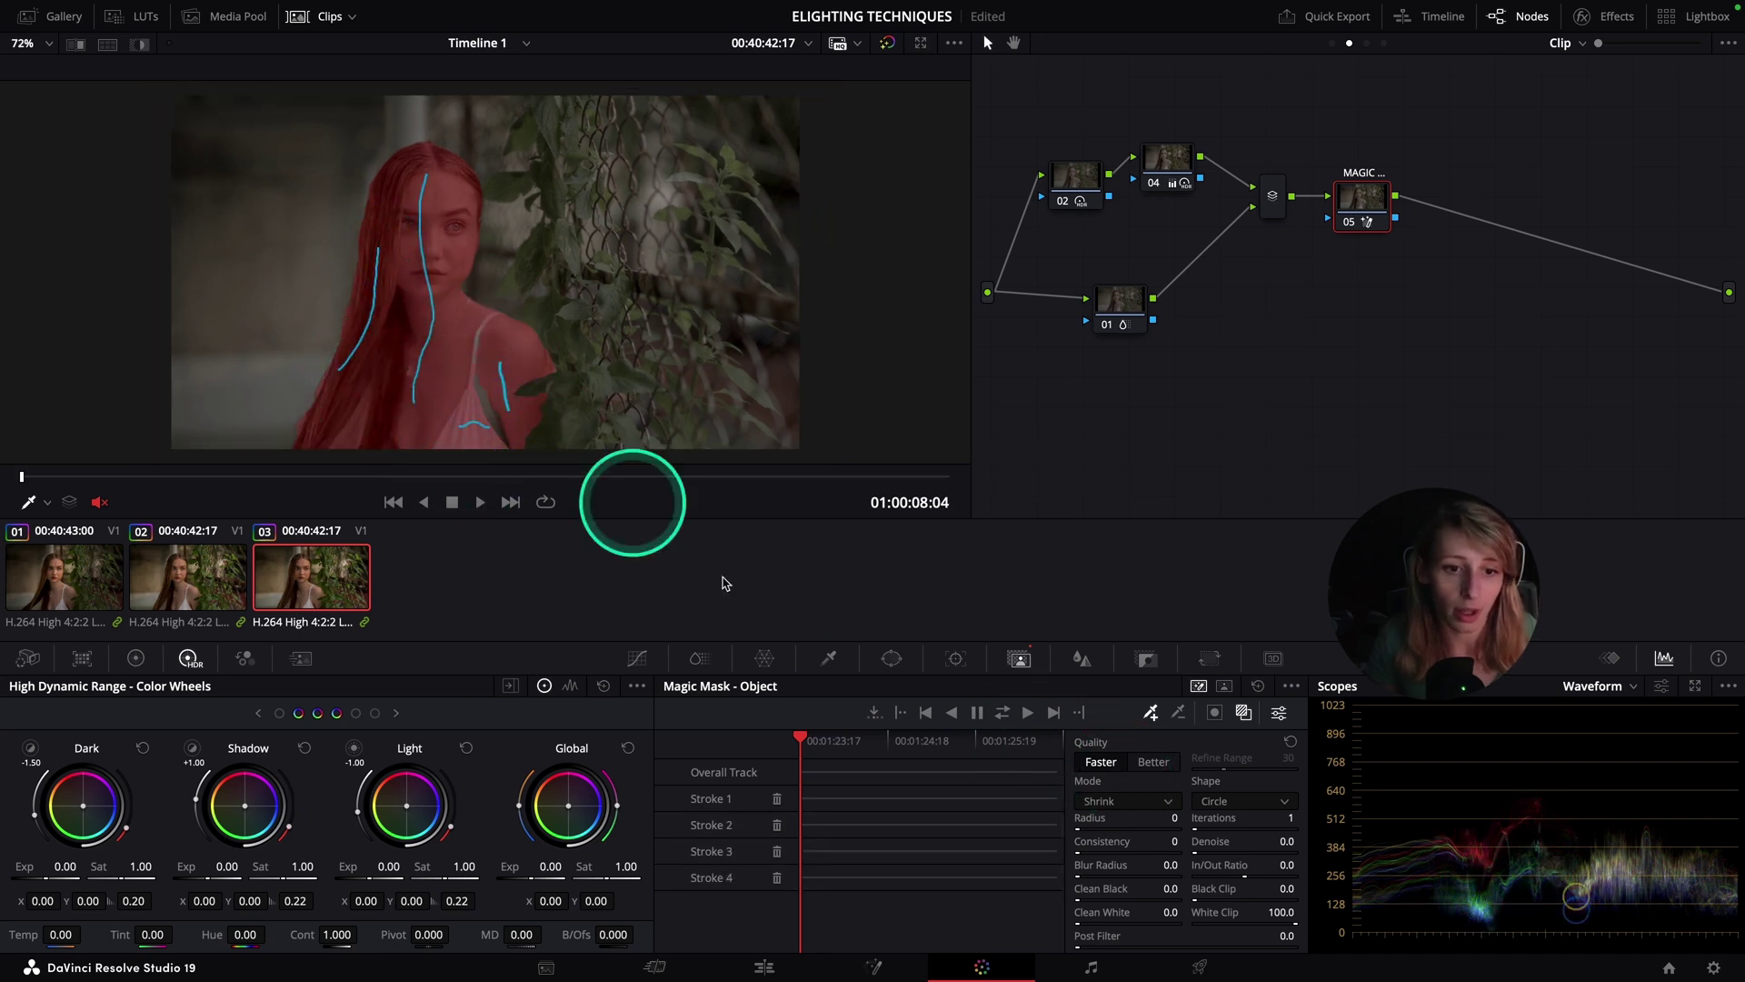
pyautogui.click(1154, 762)
pyautogui.moveTo(503, 386); pyautogui.dragTo(488, 390)
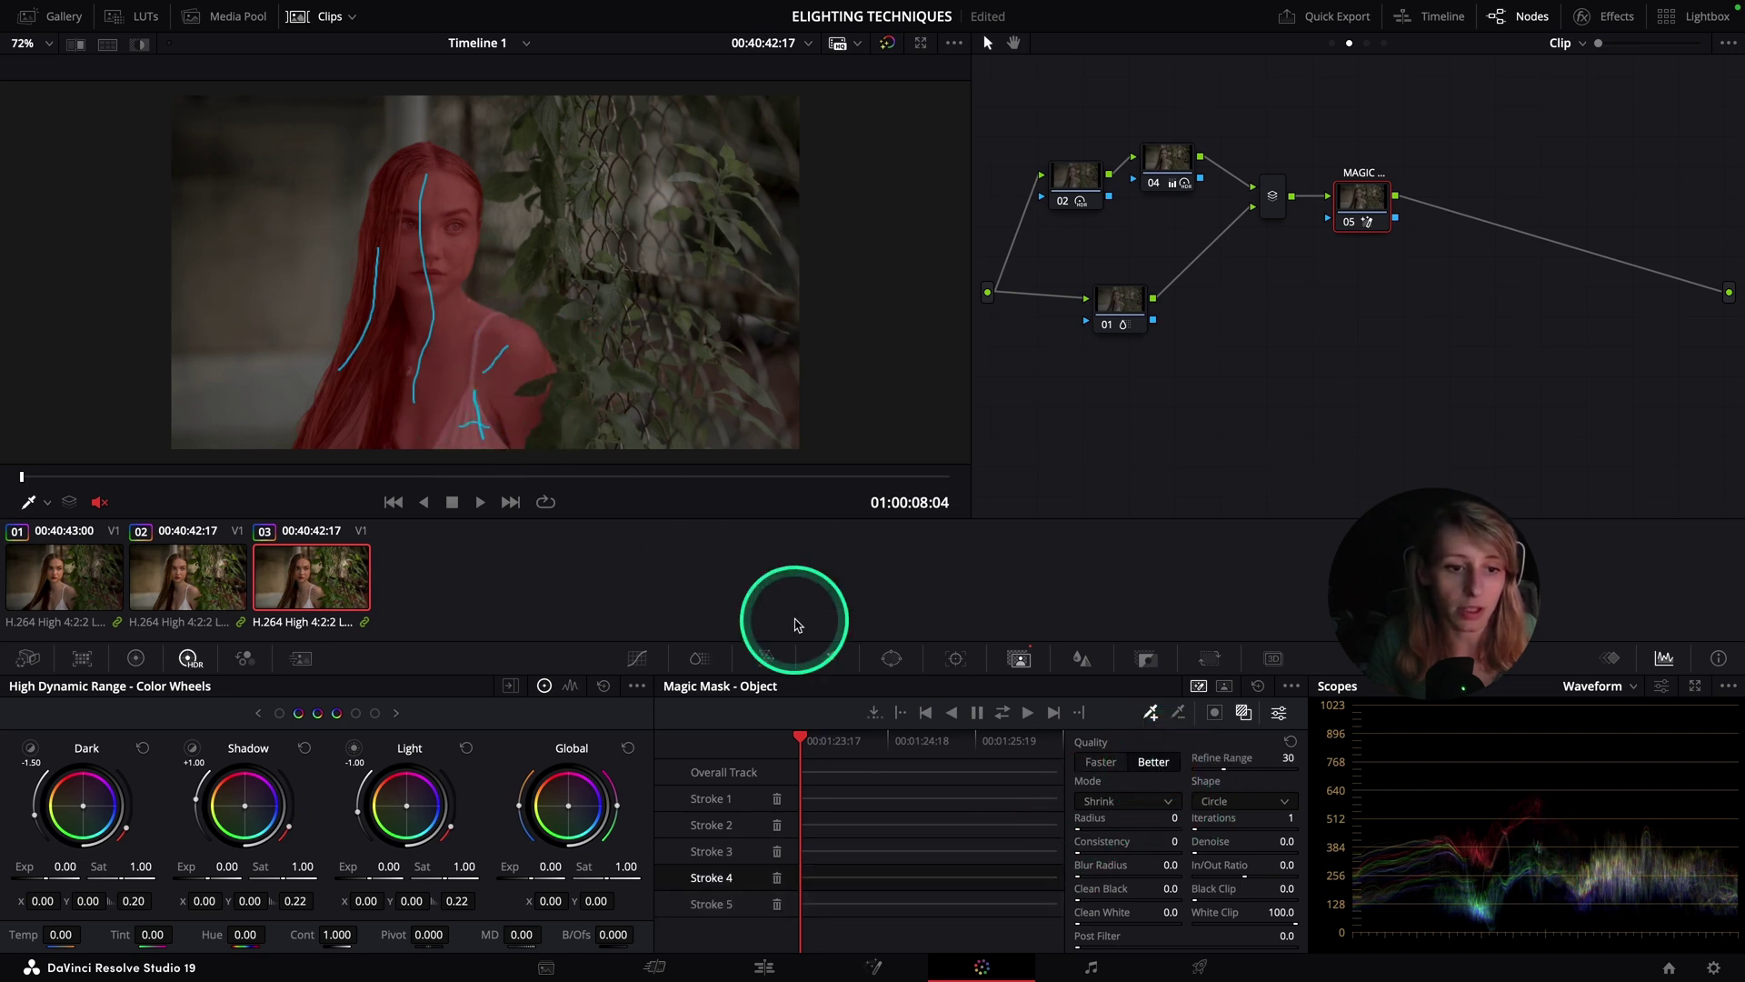
# Step: Track the mask forward through the clip, invert it to the background, and hide the overlay
pyautogui.click(1216, 712)
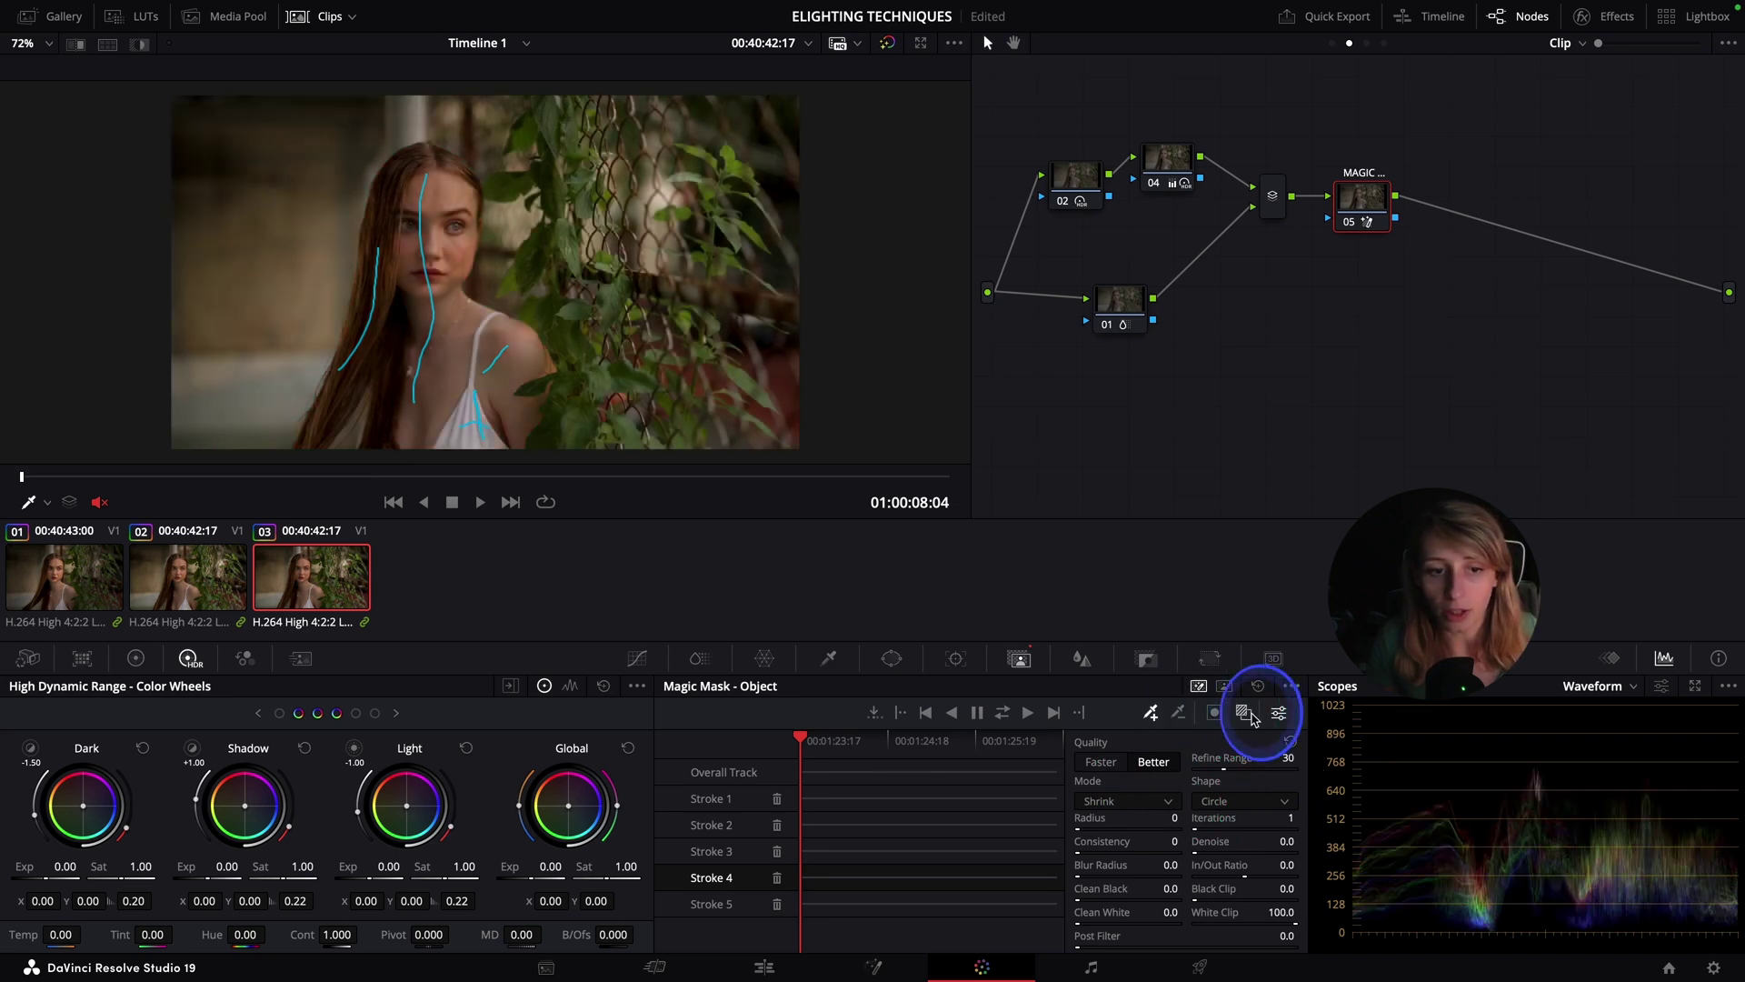
pyautogui.click(1026, 715)
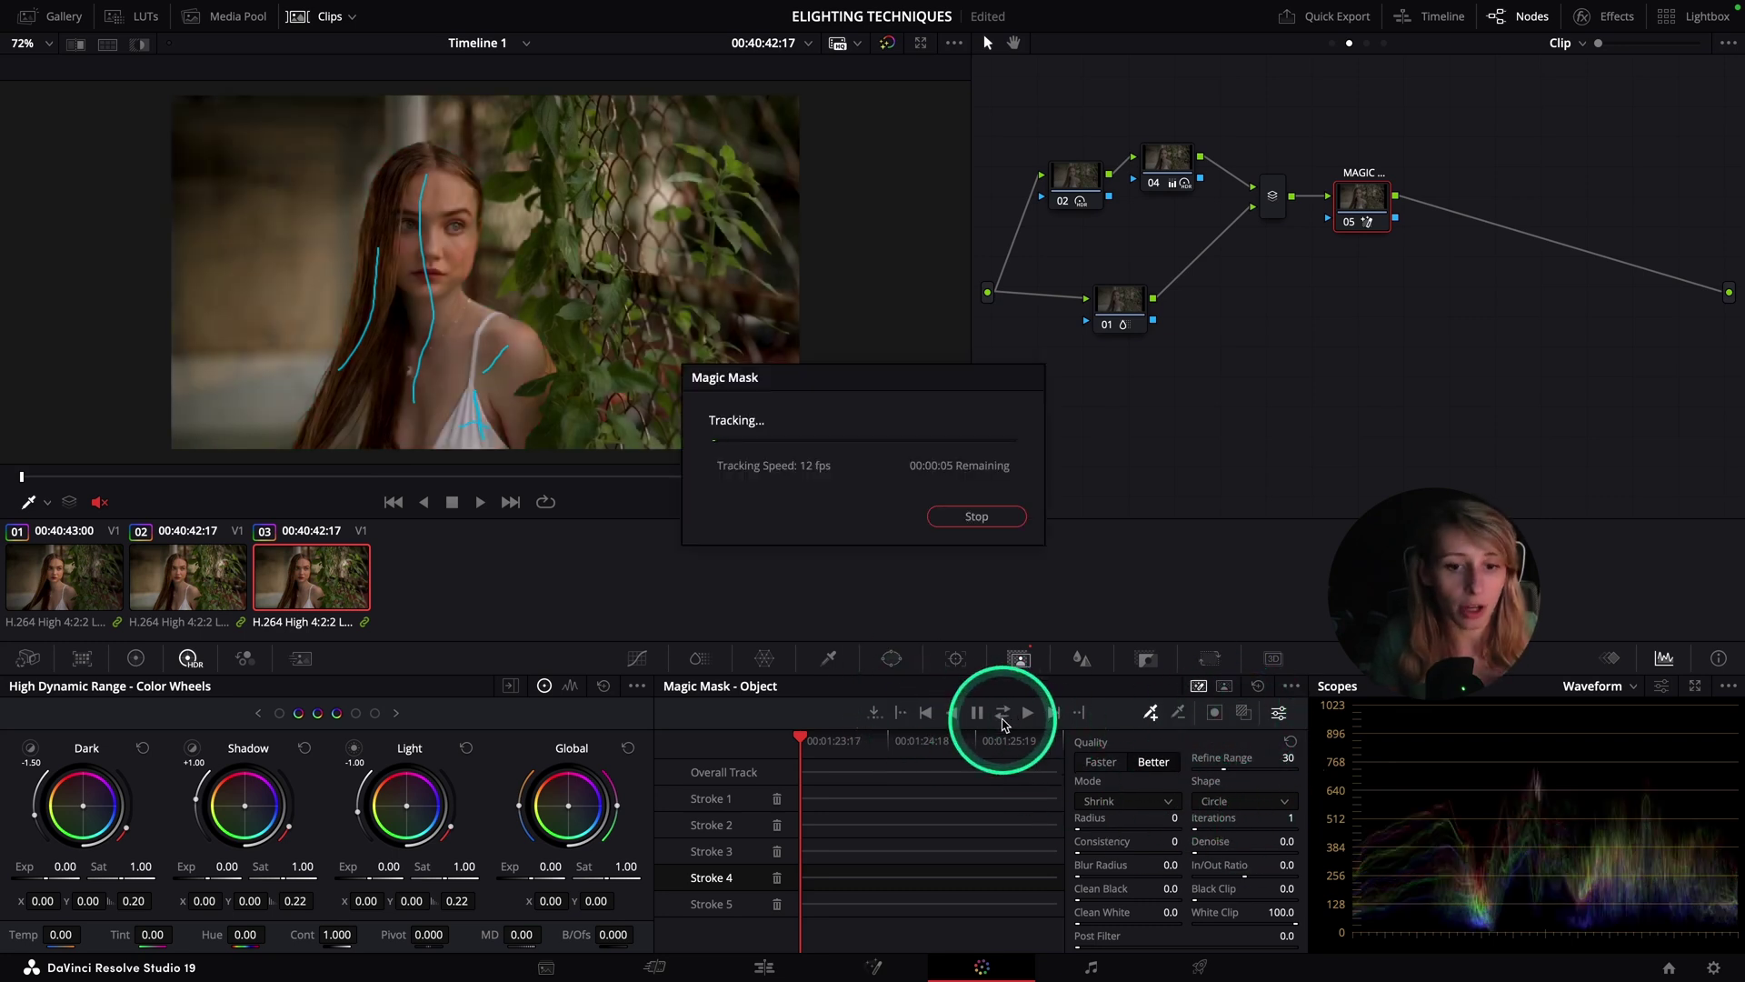
pyautogui.click(1214, 712)
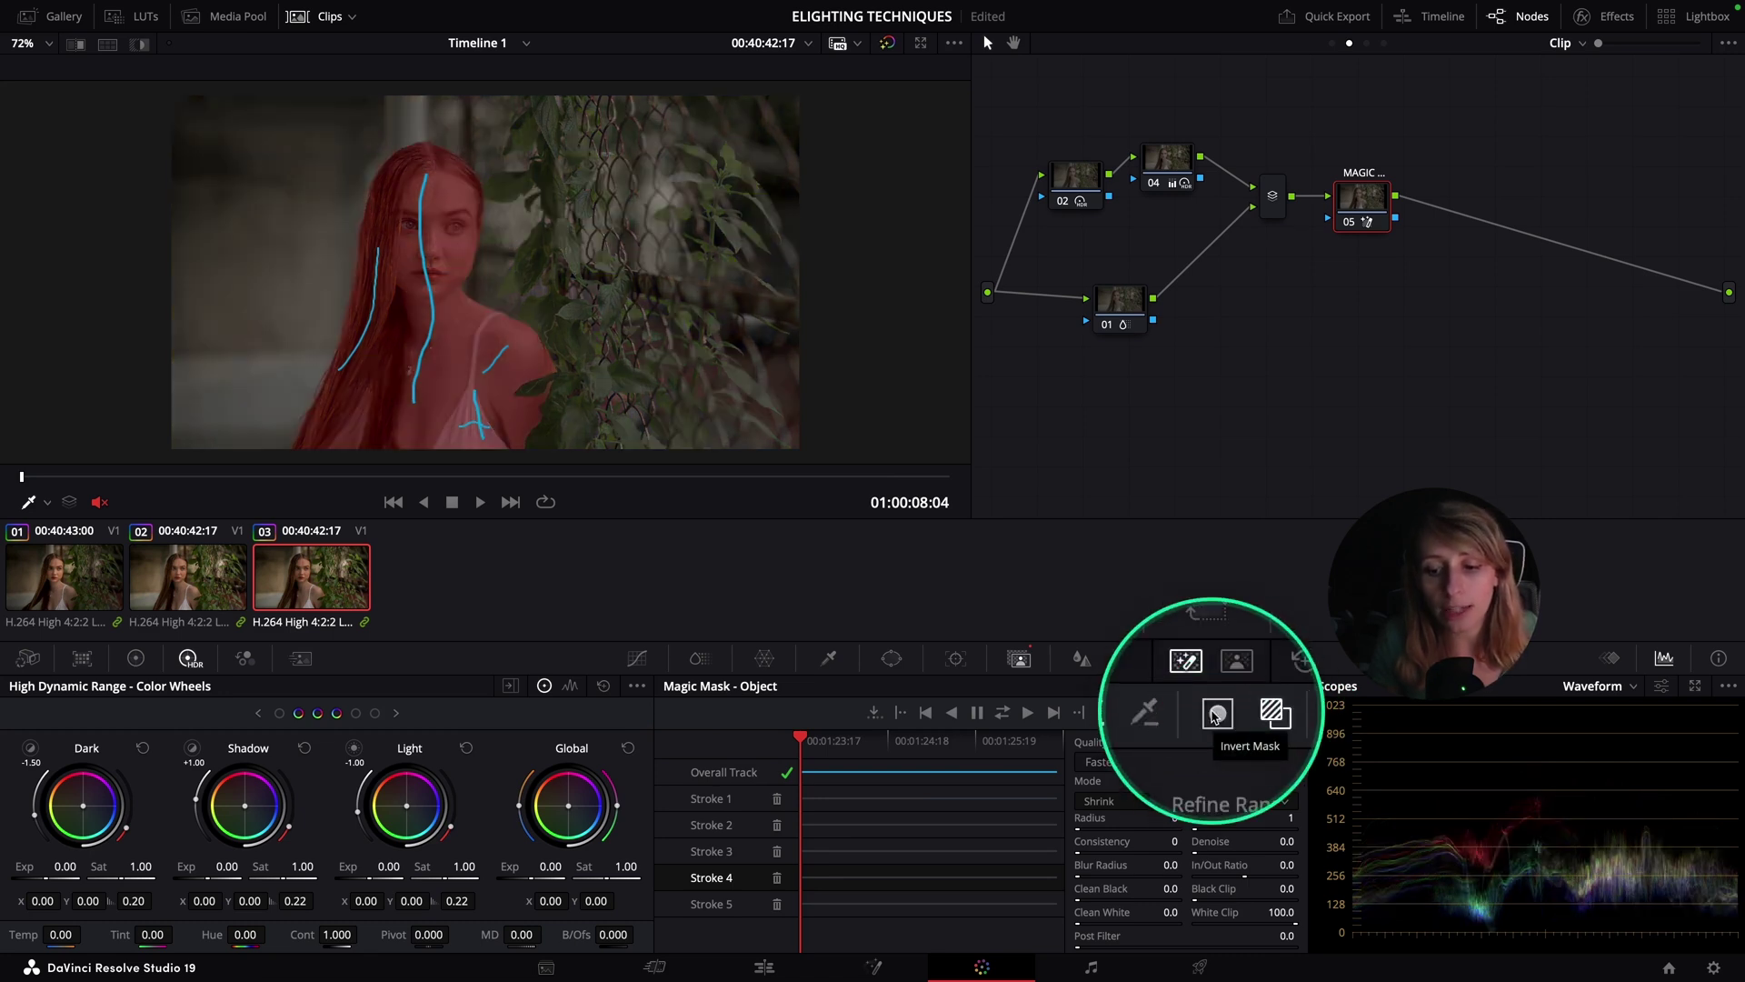
pyautogui.click(1215, 715)
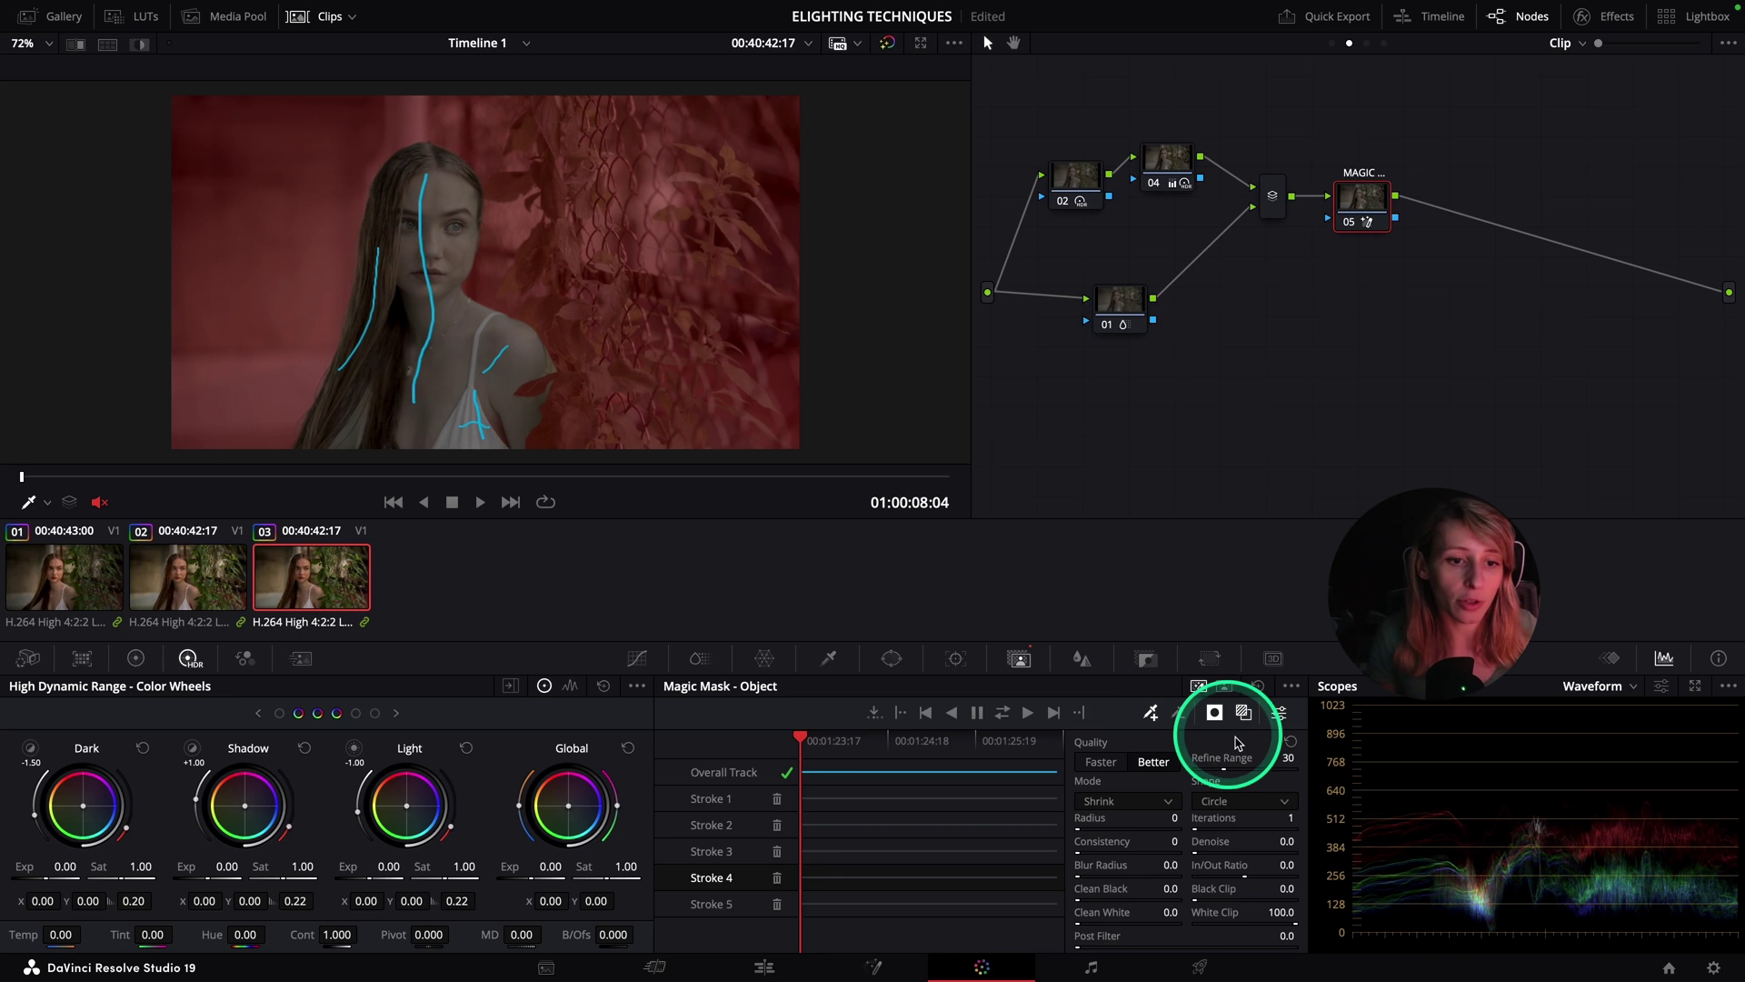
pyautogui.click(1246, 716)
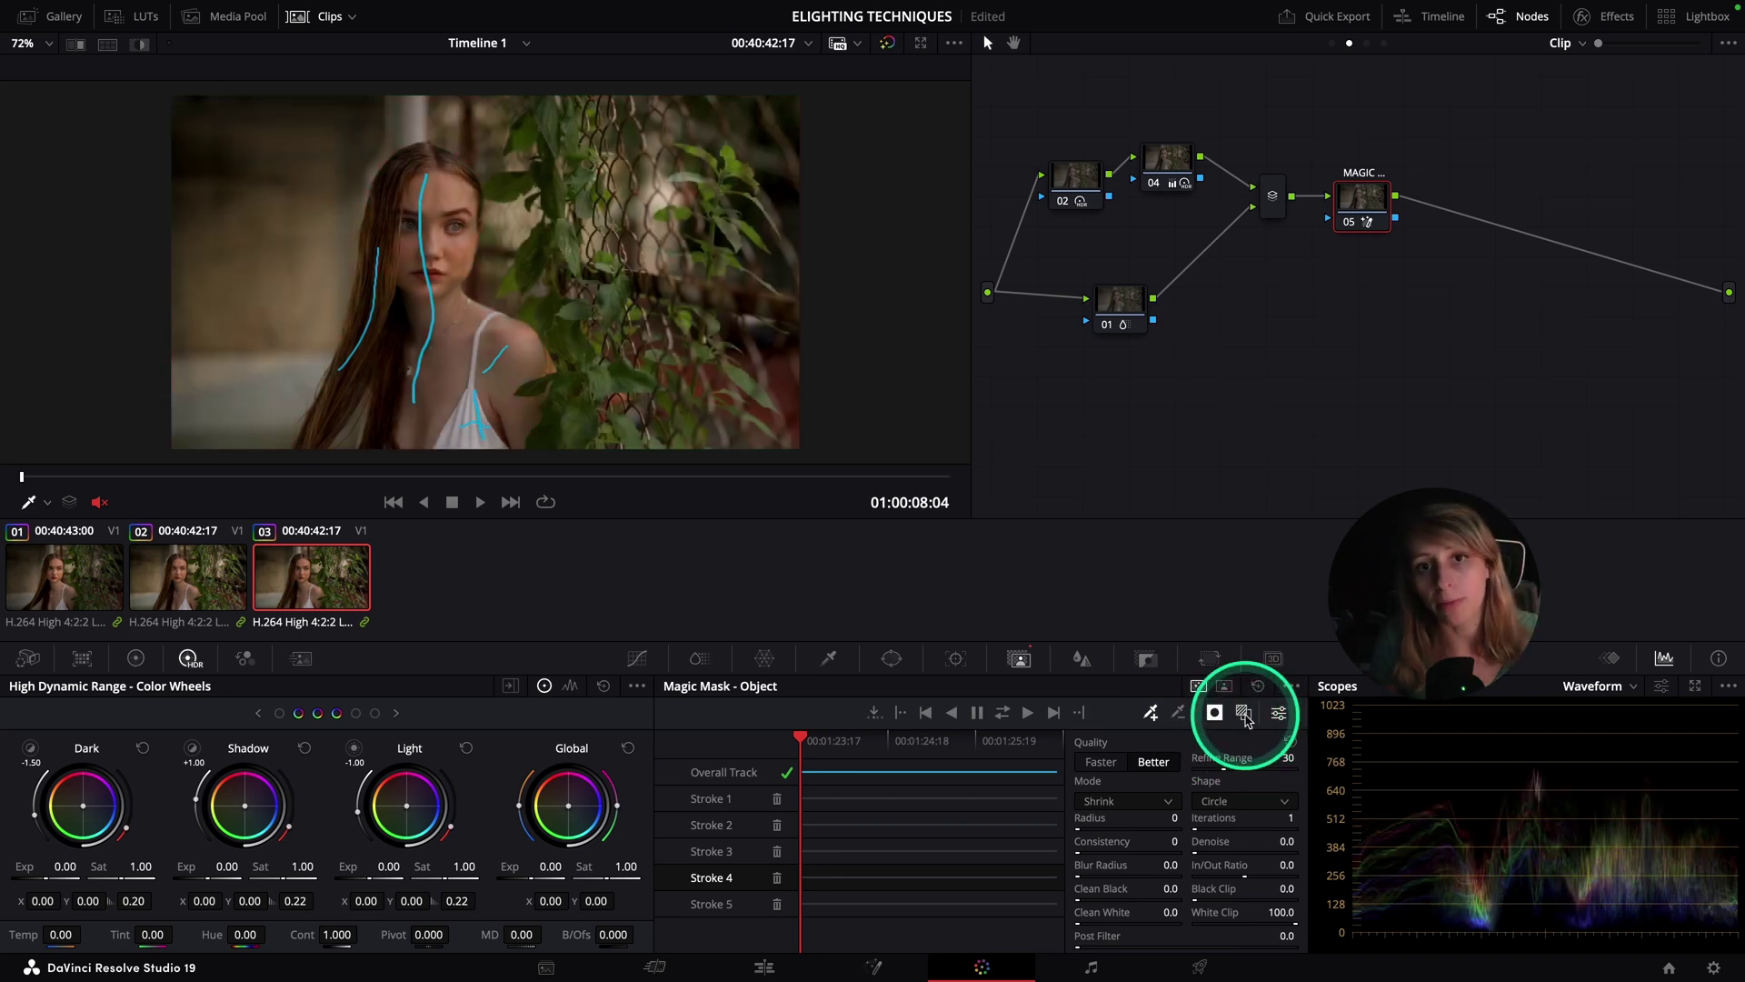
# Step: Open node 05's custom curve with Editable Splines enabled, leaving no middle point
pyautogui.click(638, 660)
pyautogui.click(936, 789)
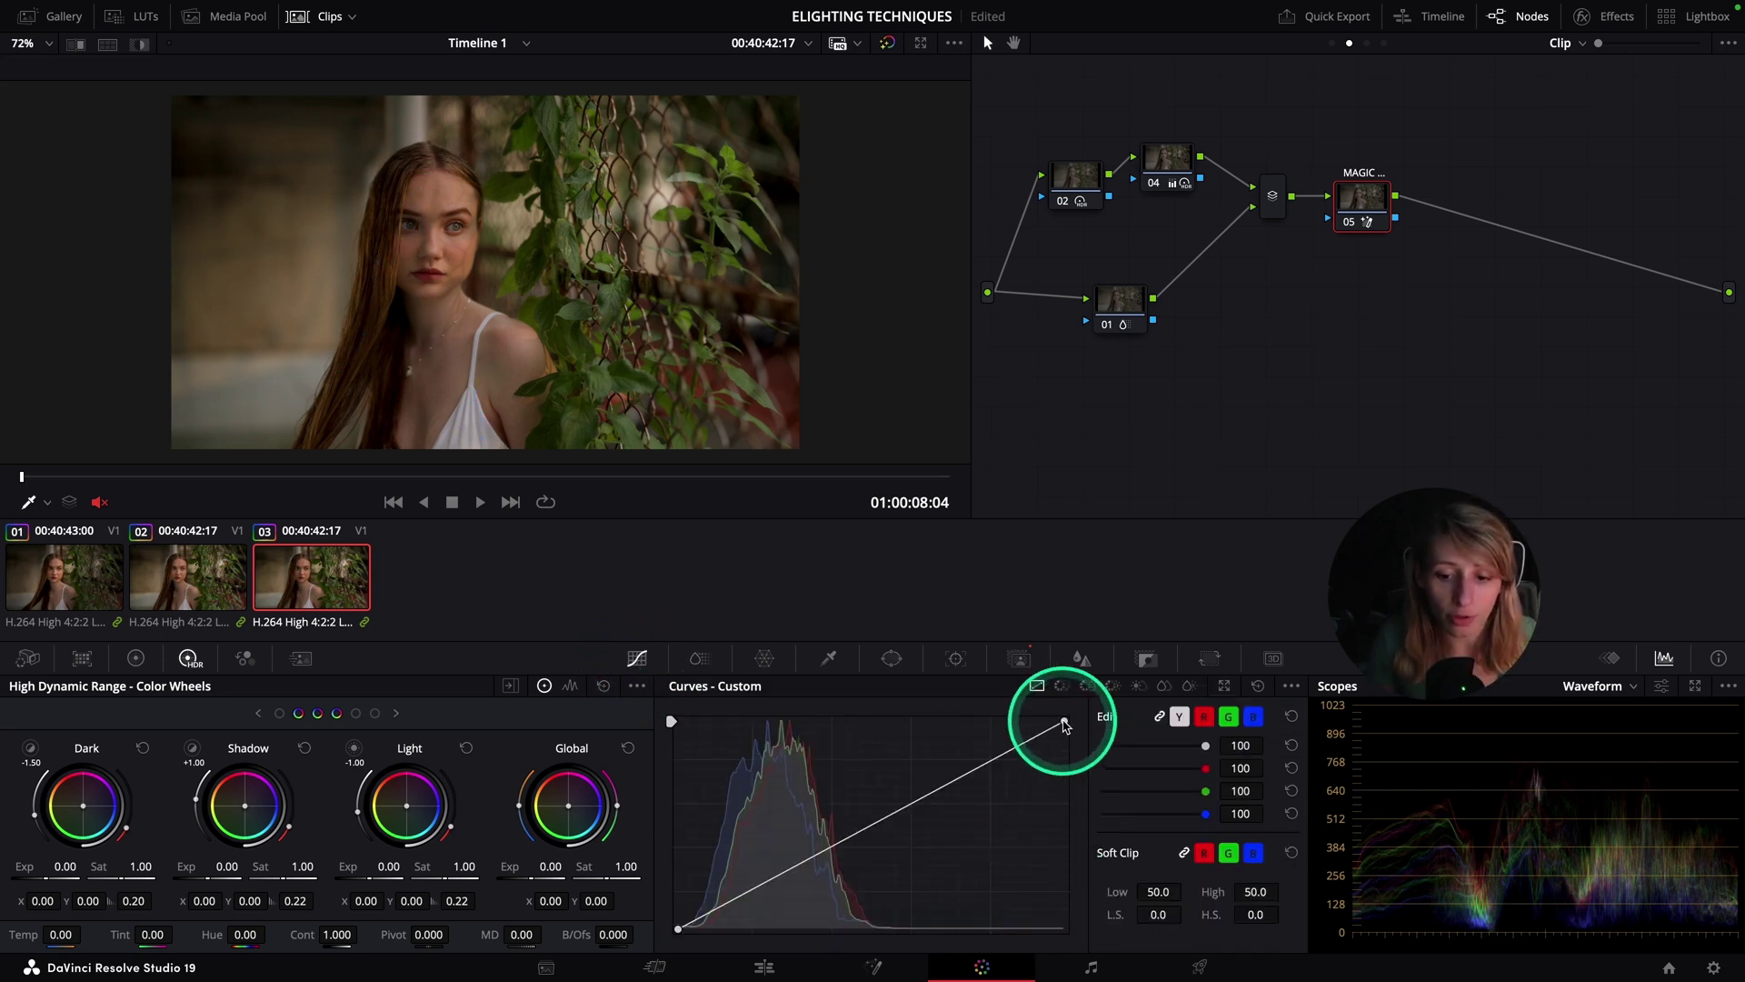
pyautogui.click(1291, 685)
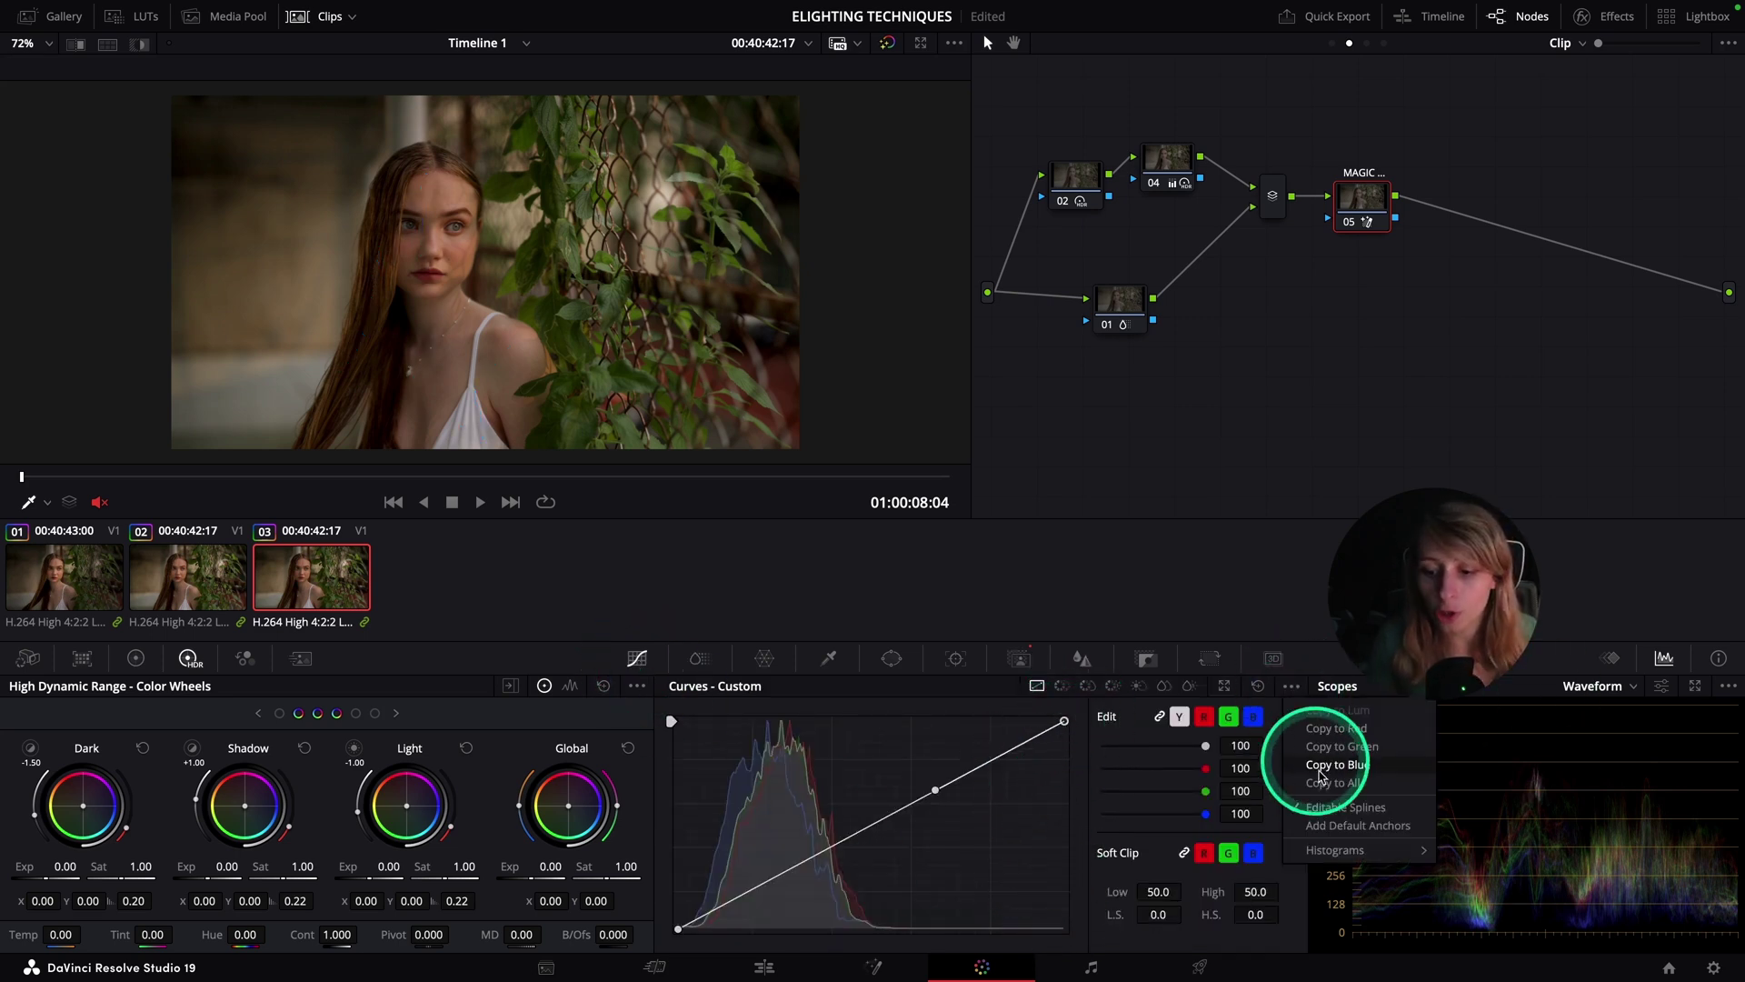
pyautogui.click(1310, 808)
pyautogui.click(1024, 804)
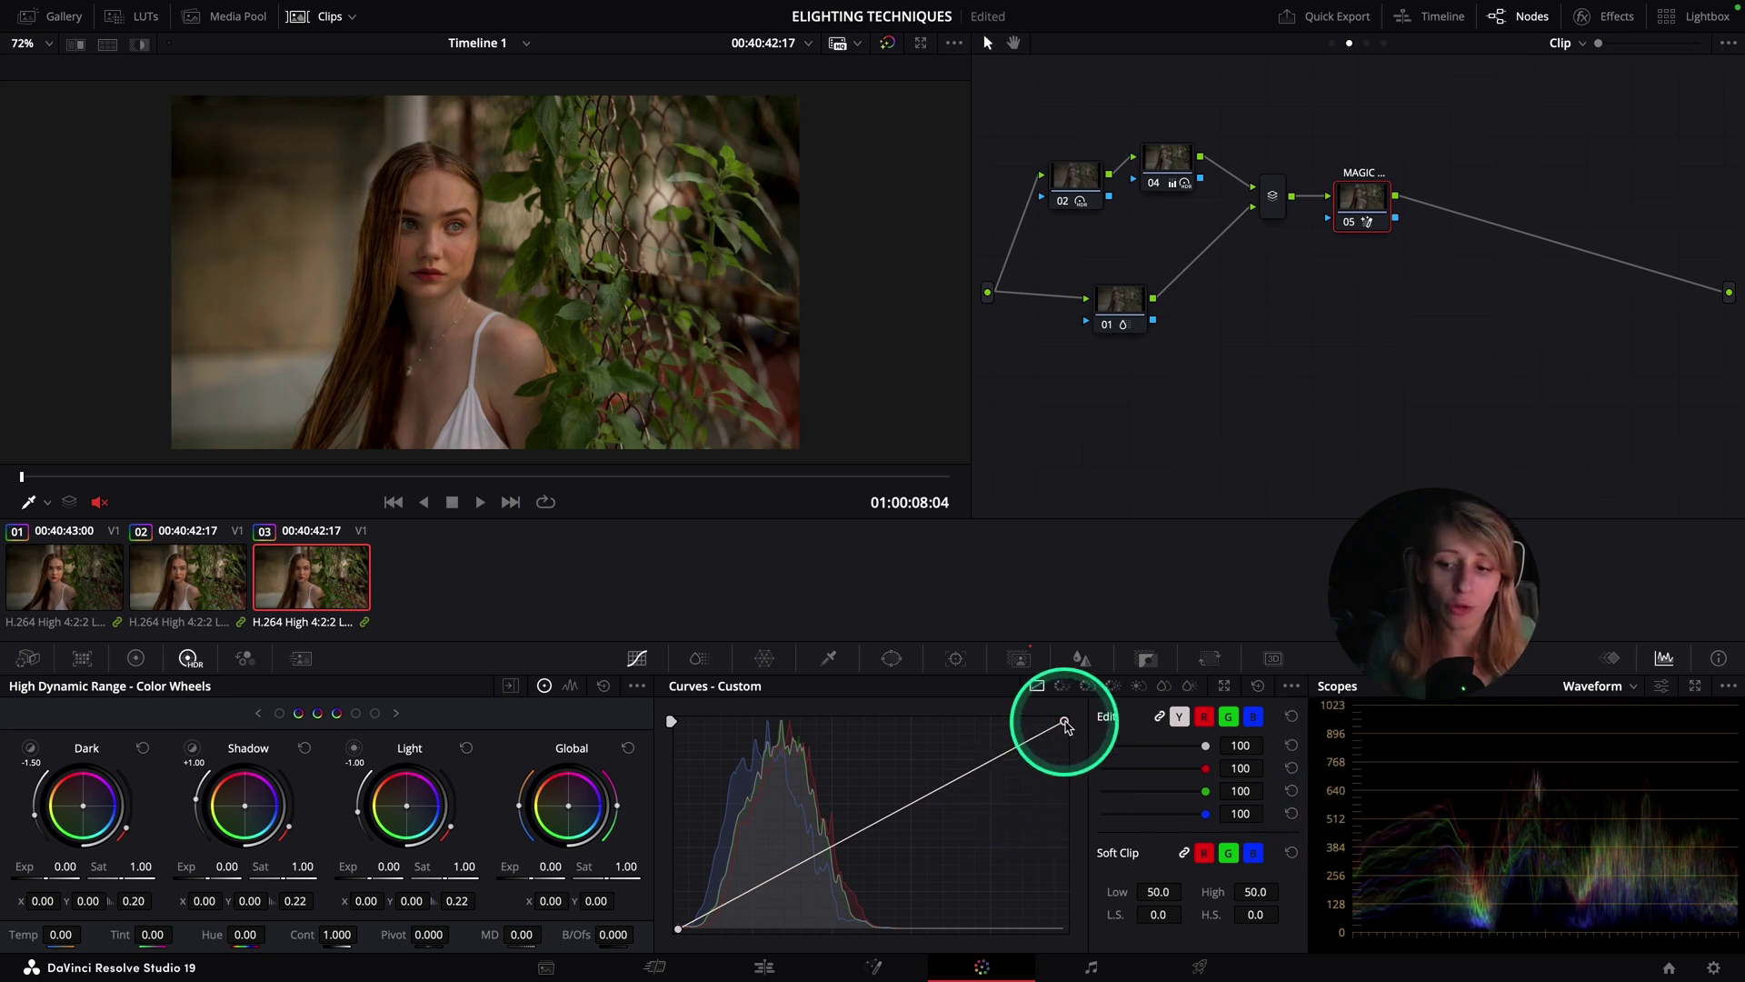
# Step: Lower the curve's top-right point to darken the background, then review playback
pyautogui.moveTo(1065, 723); pyautogui.dragTo(1066, 750)
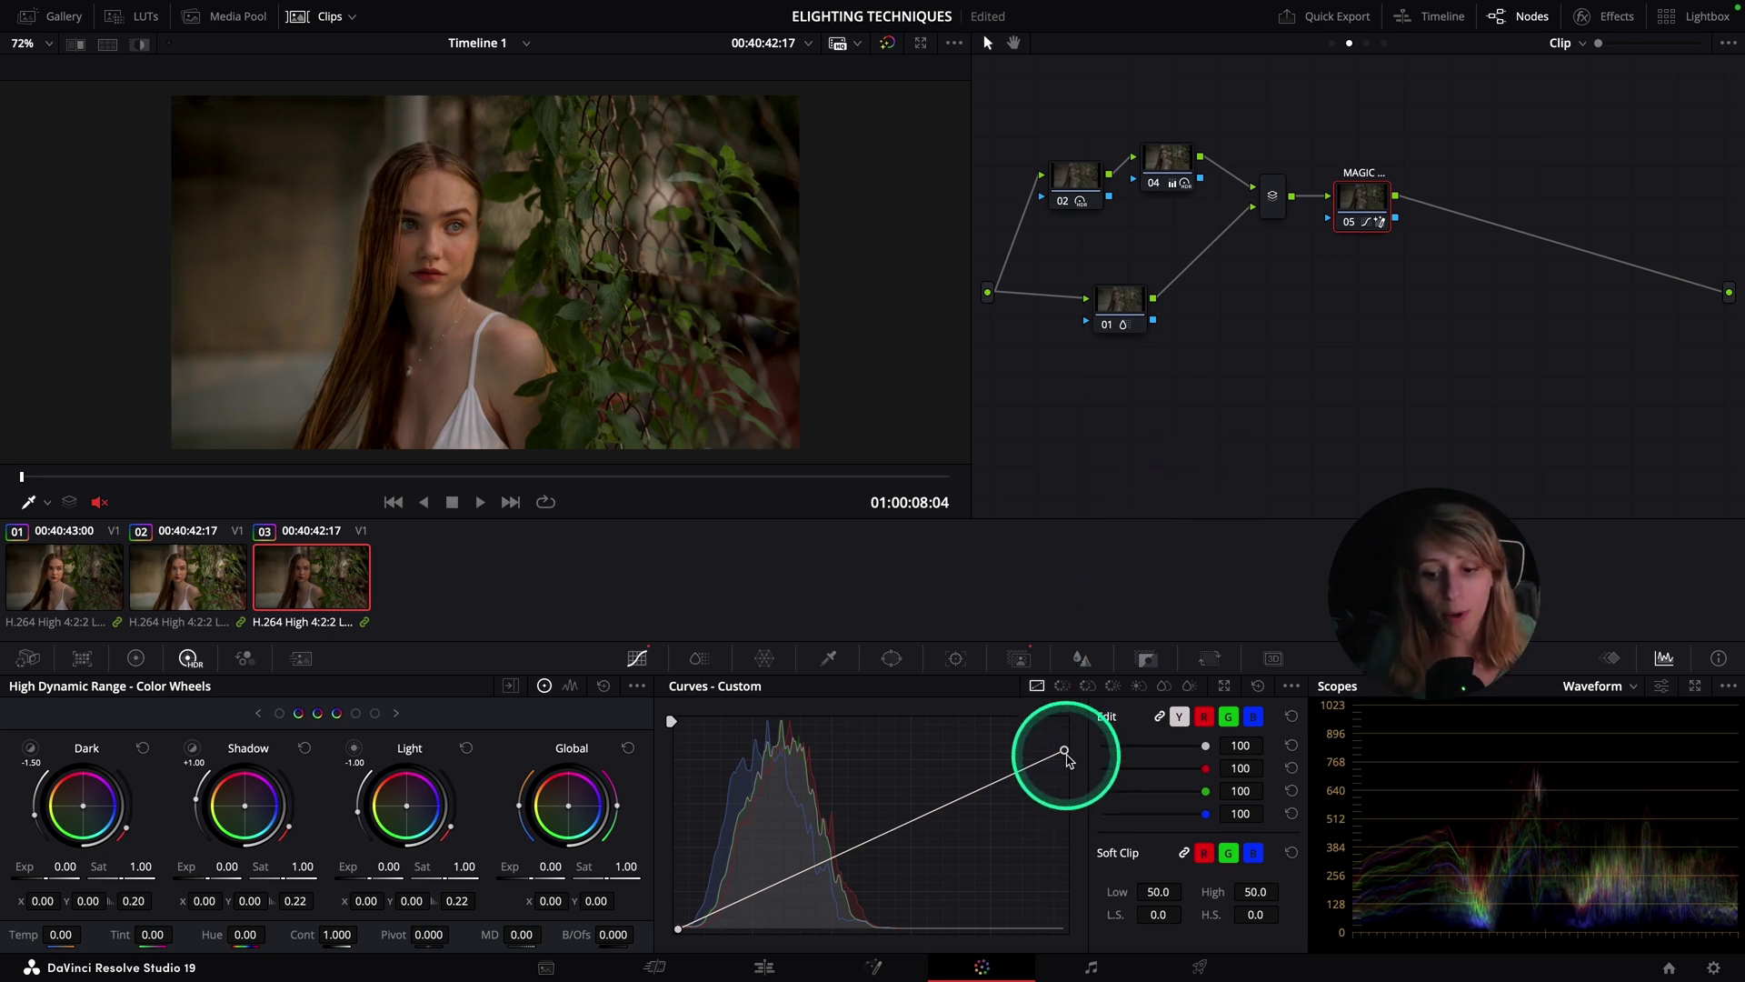
pyautogui.moveTo(1064, 750); pyautogui.dragTo(1079, 743)
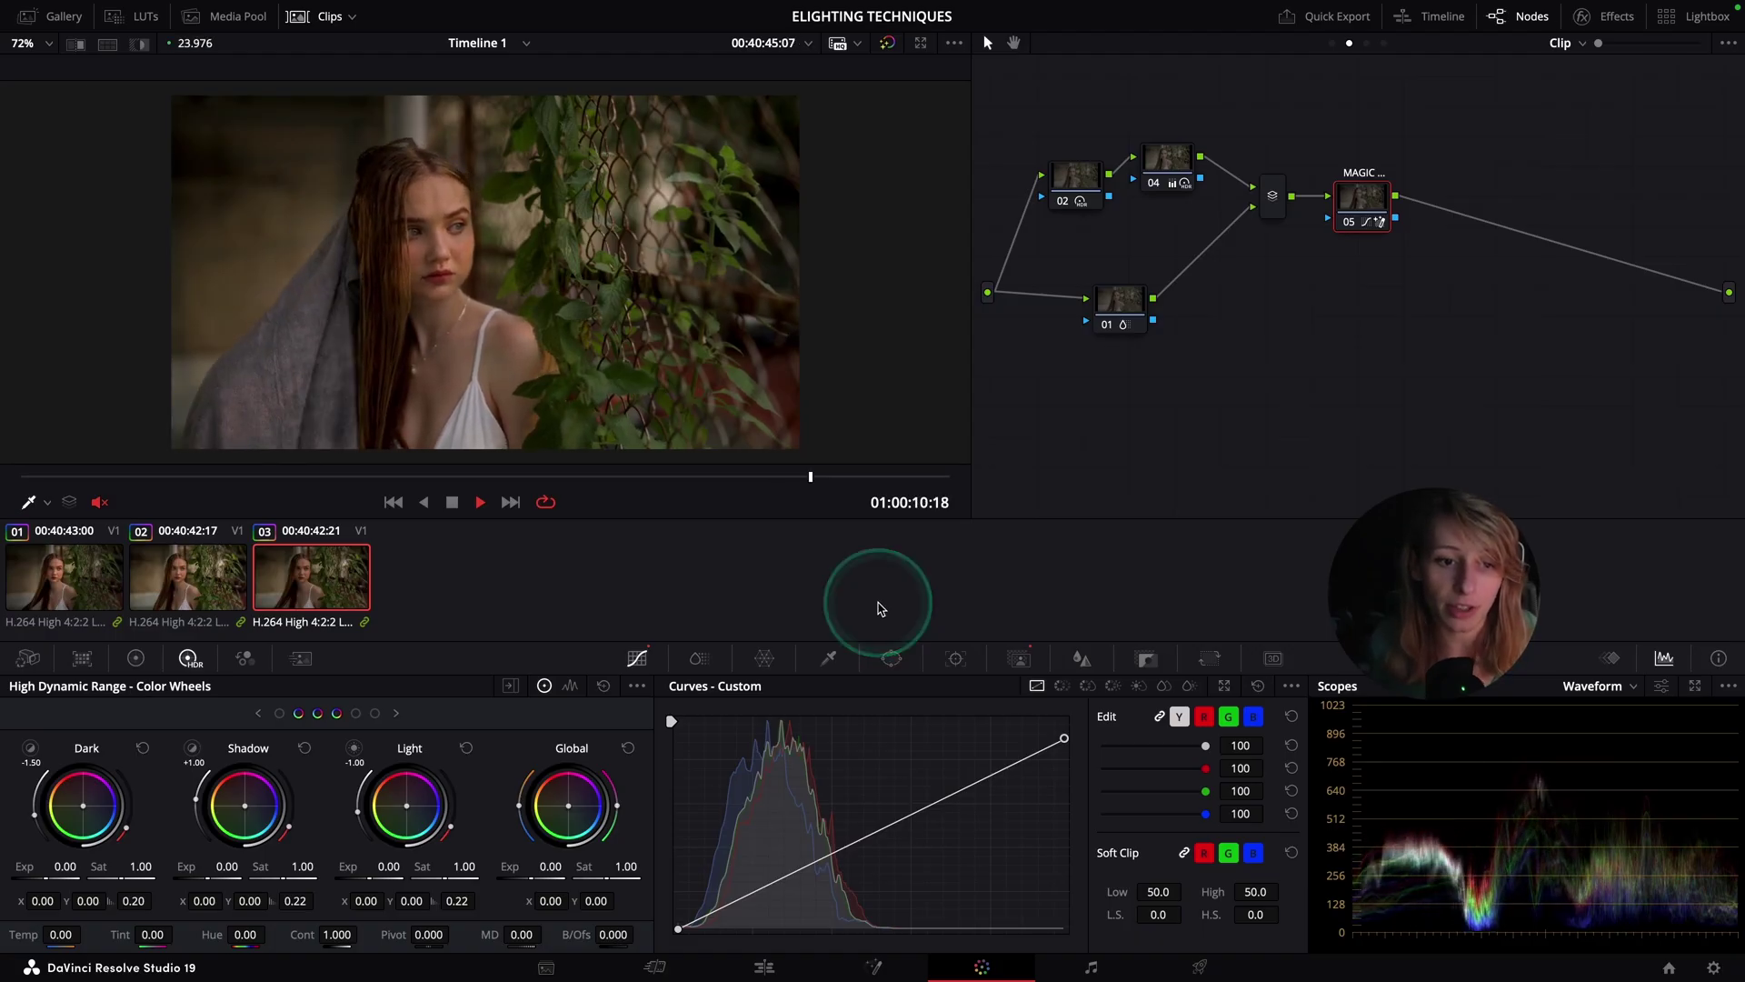
pyautogui.press('space')
pyautogui.press('Home')
pyautogui.click(936, 568)
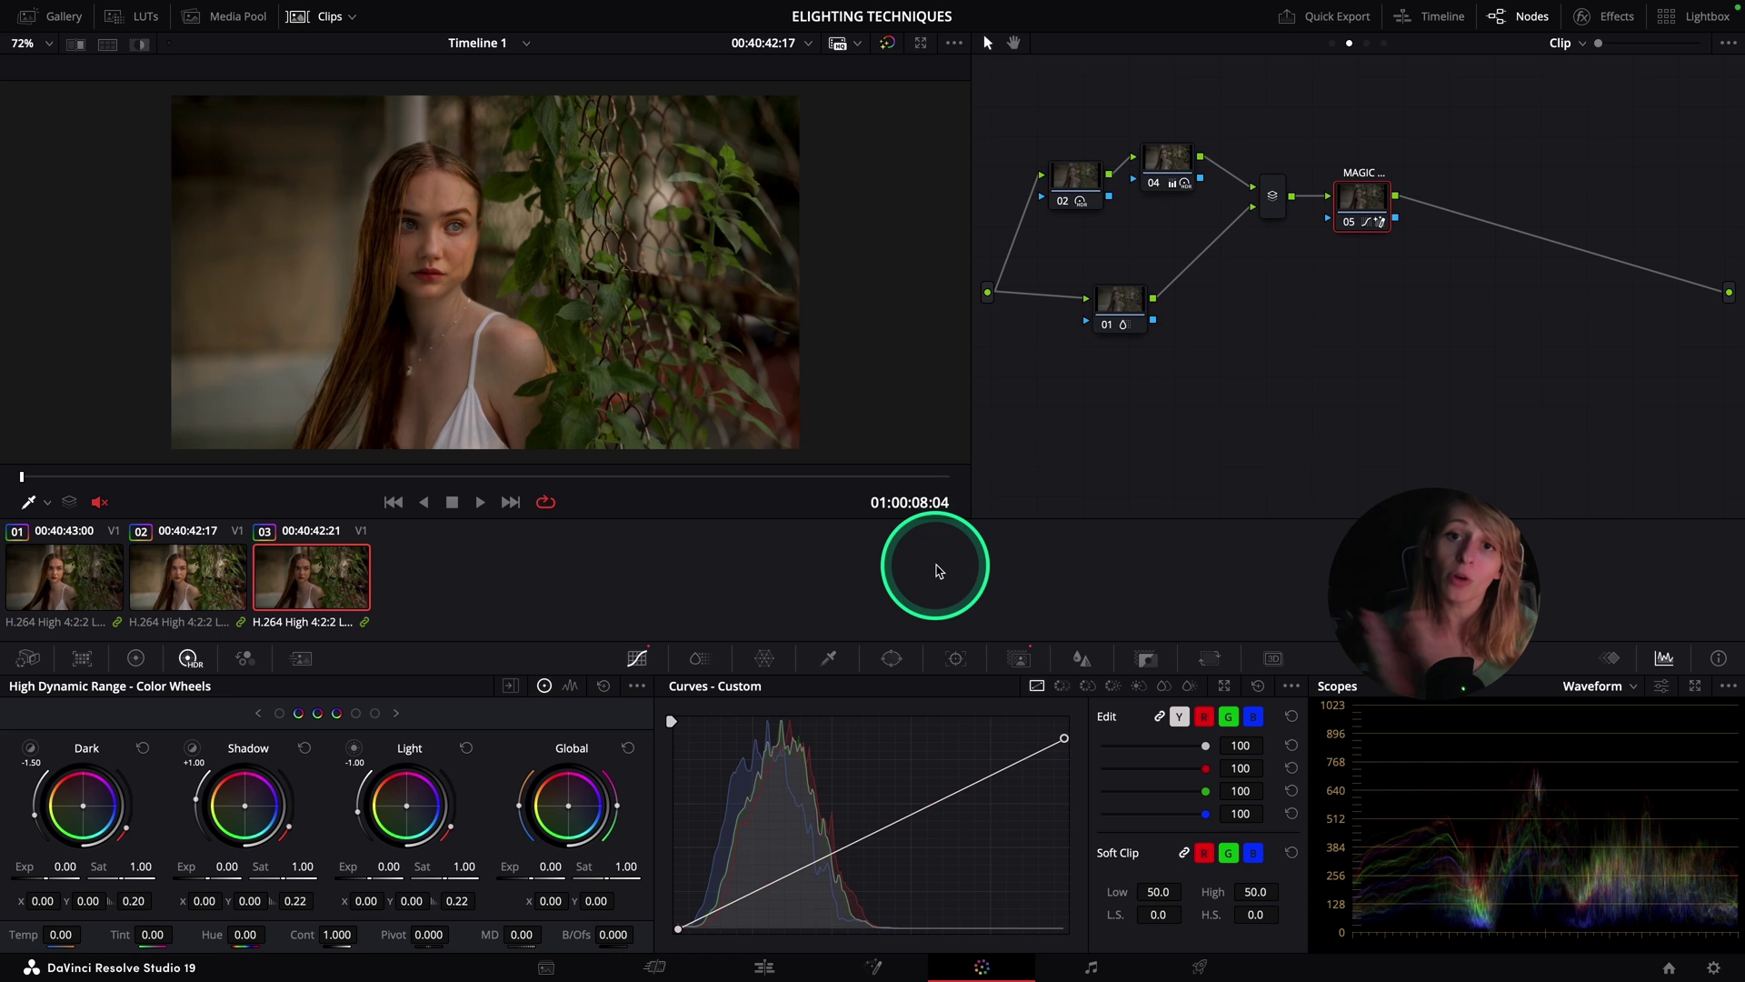